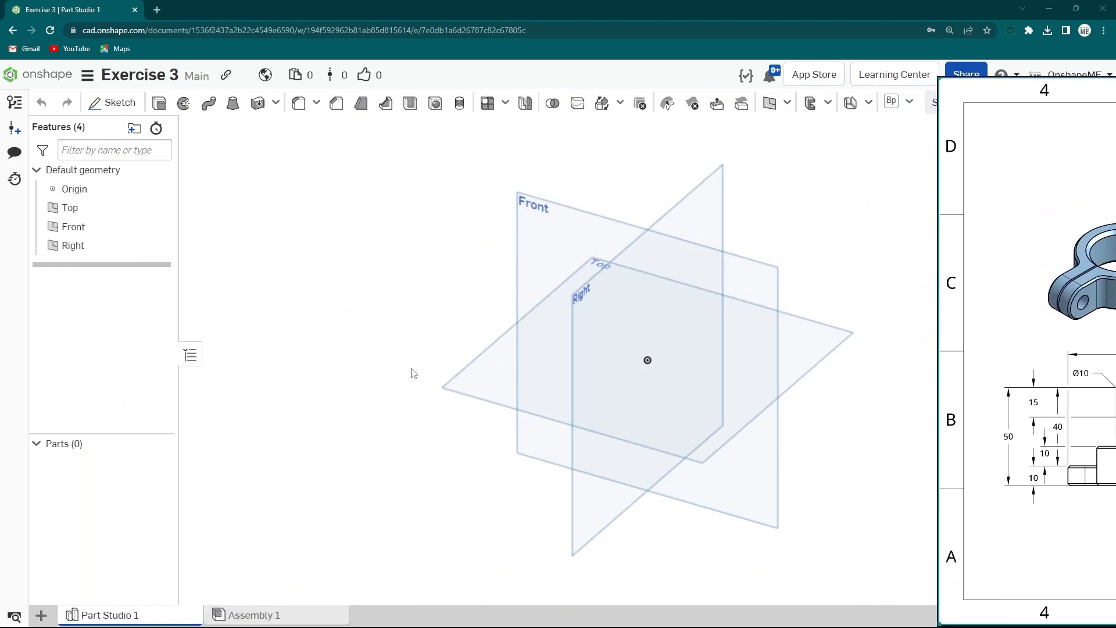
- Start a new sketch on the Top plane
left_click(486, 371)
right_click(493, 375)
left_click(534, 398)
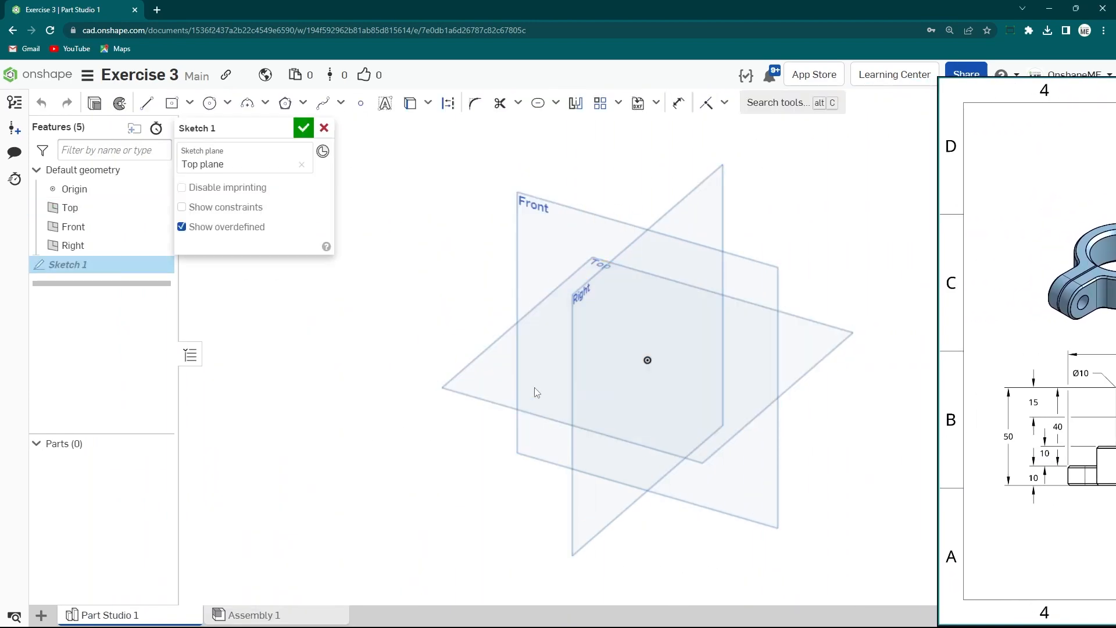
- Draw a circle centred at the origin, about 62 mm in diameter
key("s")
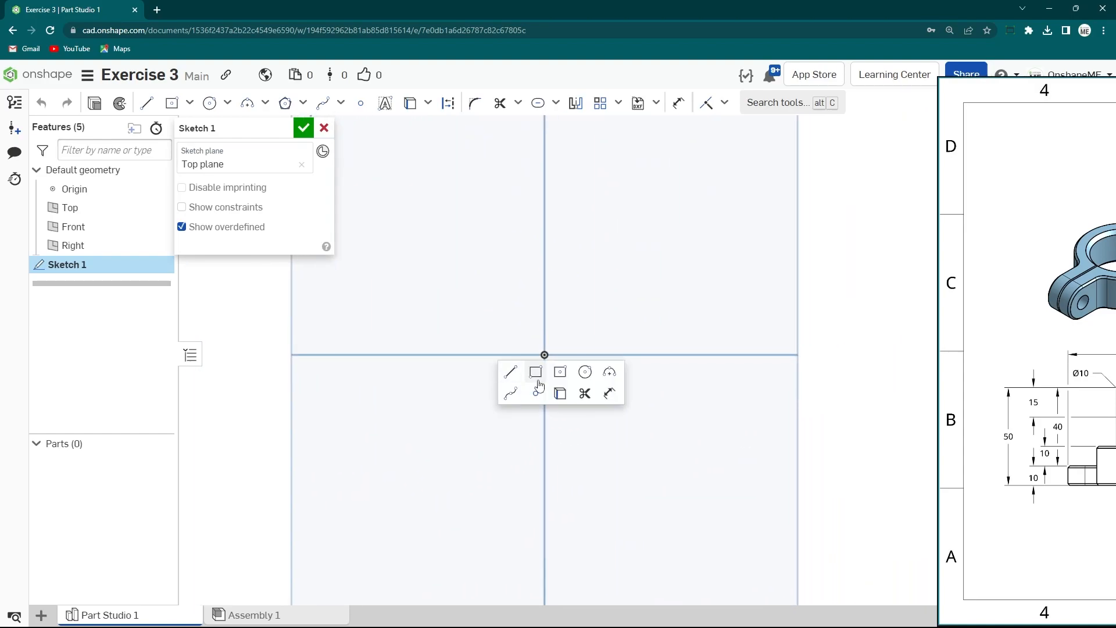
left_click(590, 376)
left_click(544, 355)
left_click(611, 435)
scroll(581, 347, "down", 3)
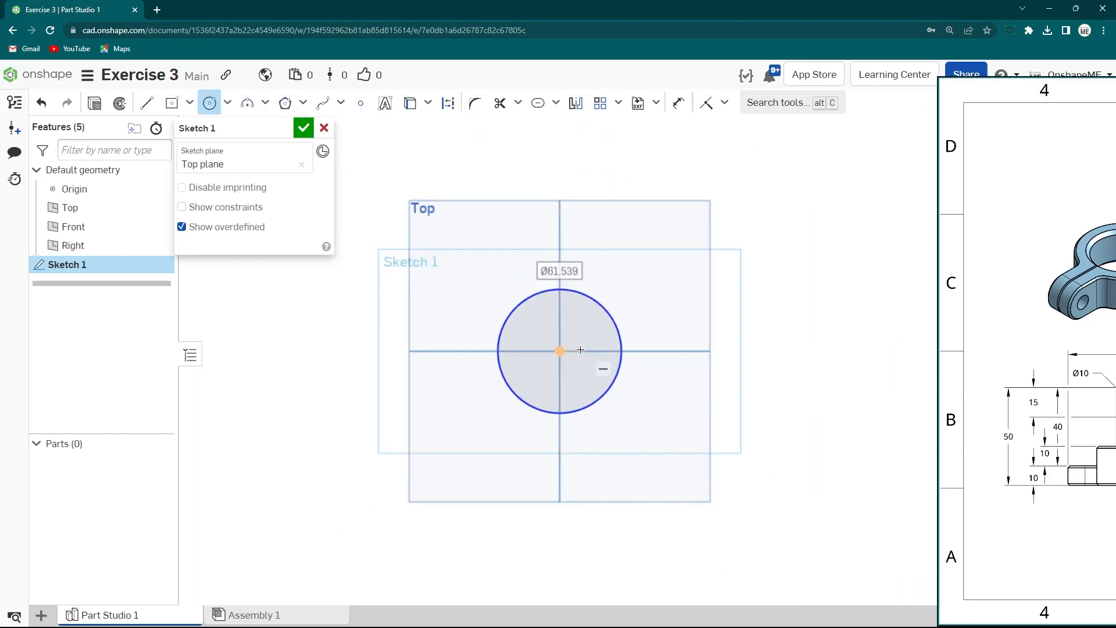
- Draw a second circle directly above the first, about 47 mm in diameter
middle_click_drag(580, 346, 537, 456)
left_click(517, 229)
left_click(459, 229)
- Dimension the origin circle's diameter as 50 mm
key("s")
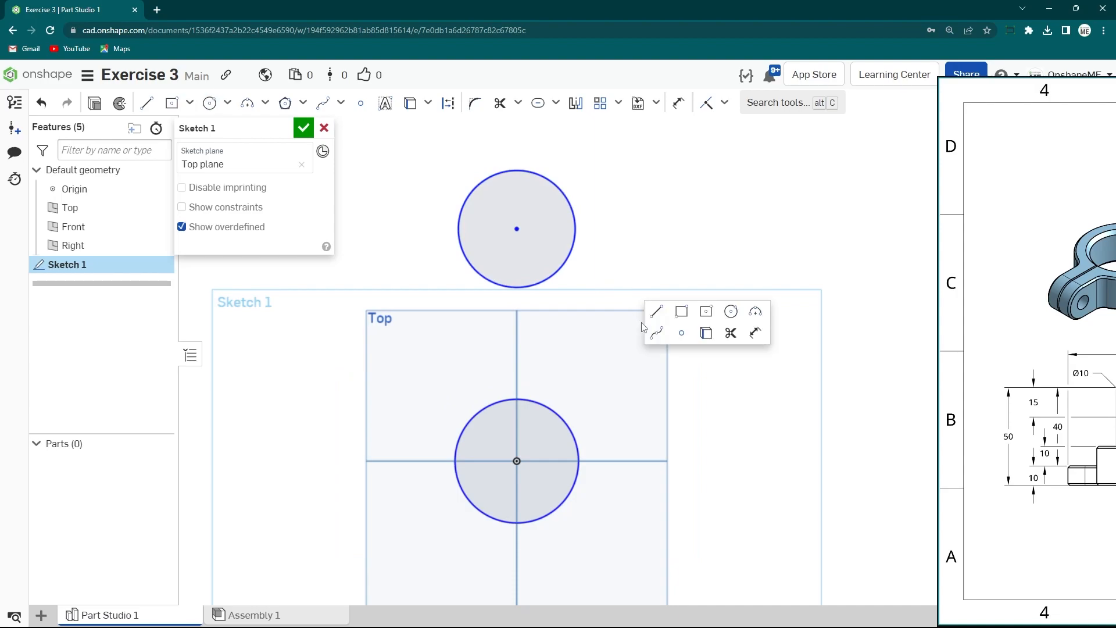
left_click(755, 335)
left_click(579, 437)
left_click(709, 386)
type("5")
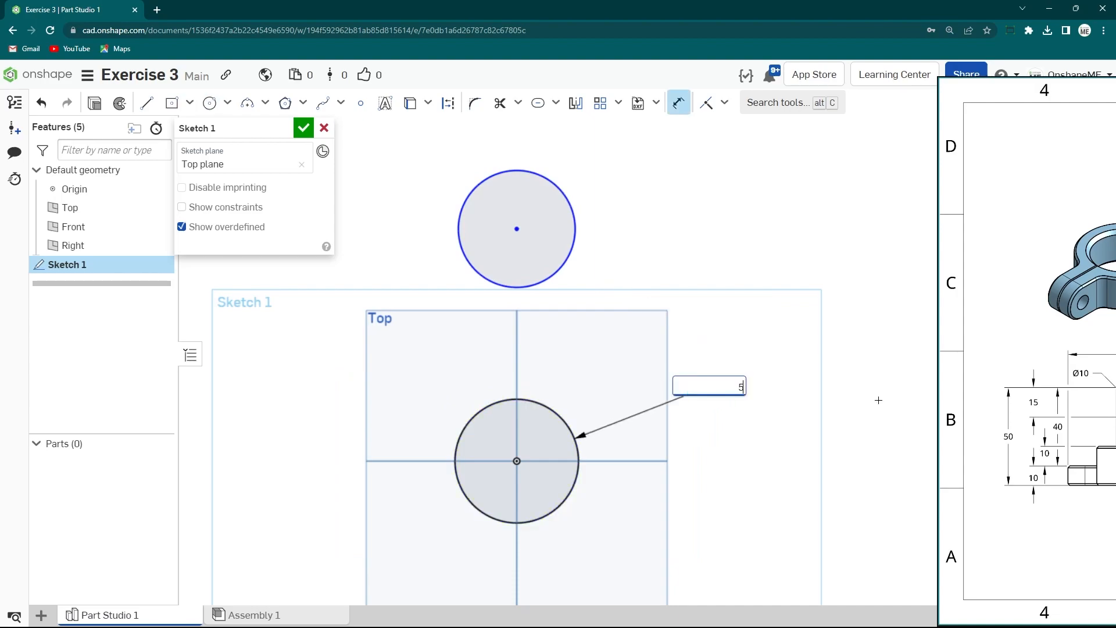
type("0")
key("Return")
- Dimension the upper circle's diameter as 30 mm
key("s")
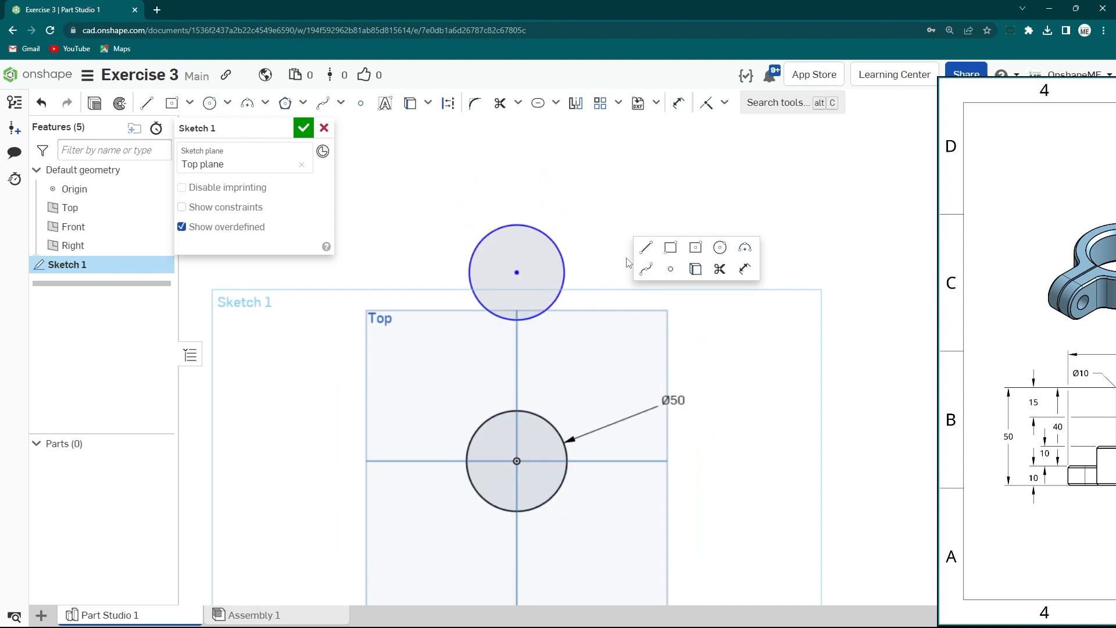
left_click(746, 269)
left_click(564, 271)
left_click(728, 272)
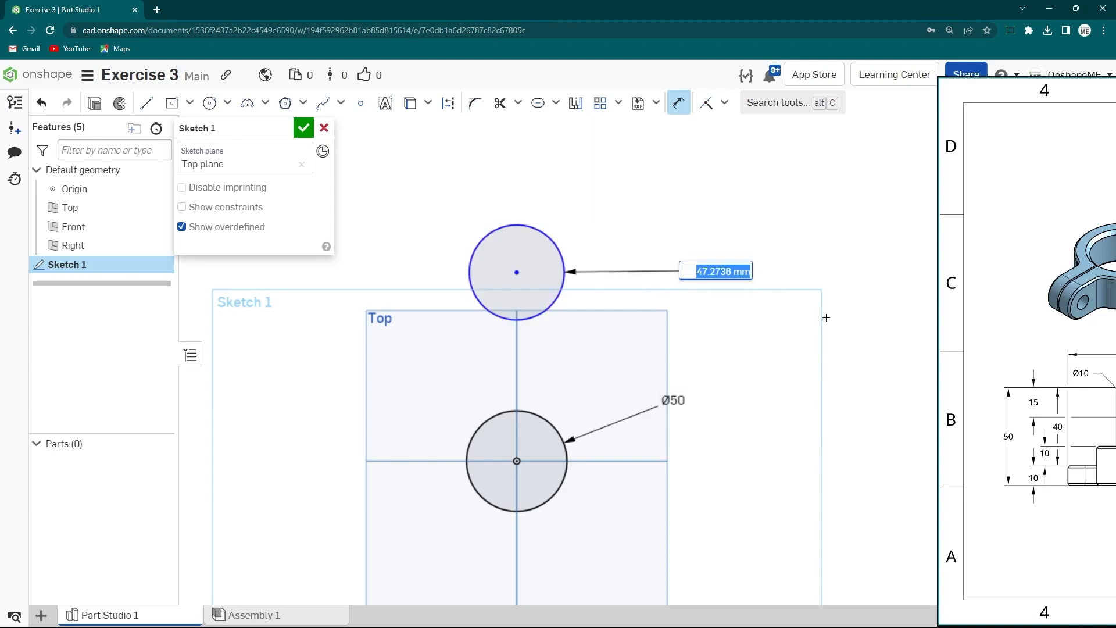
key("Return")
- Draw a line joining the upper circle's centre to the origin
key("s")
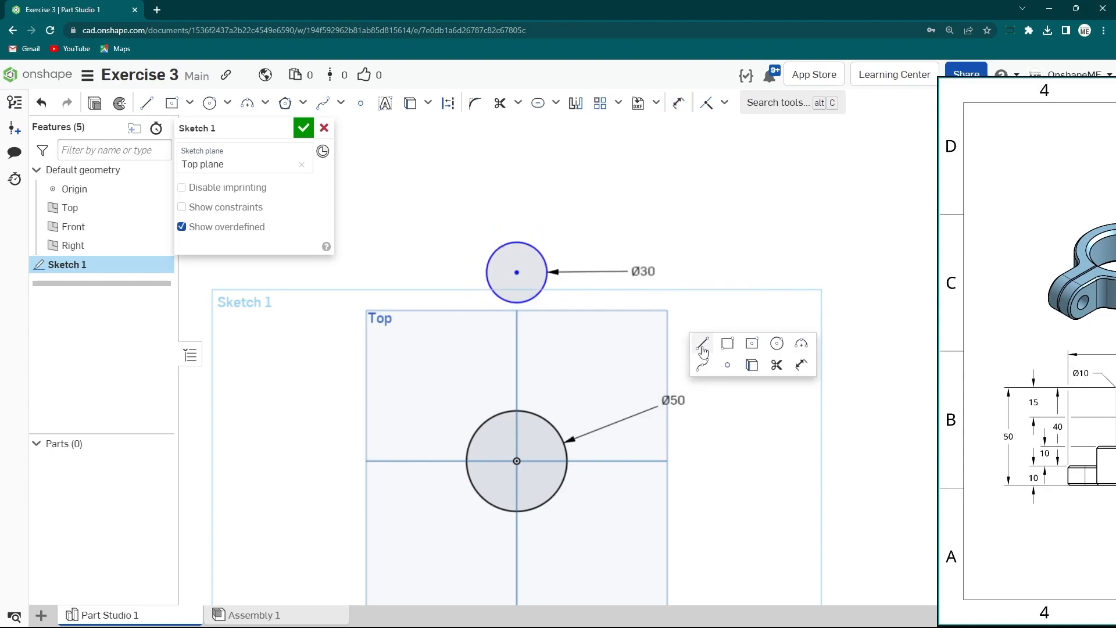
left_click(705, 349)
left_click(517, 272)
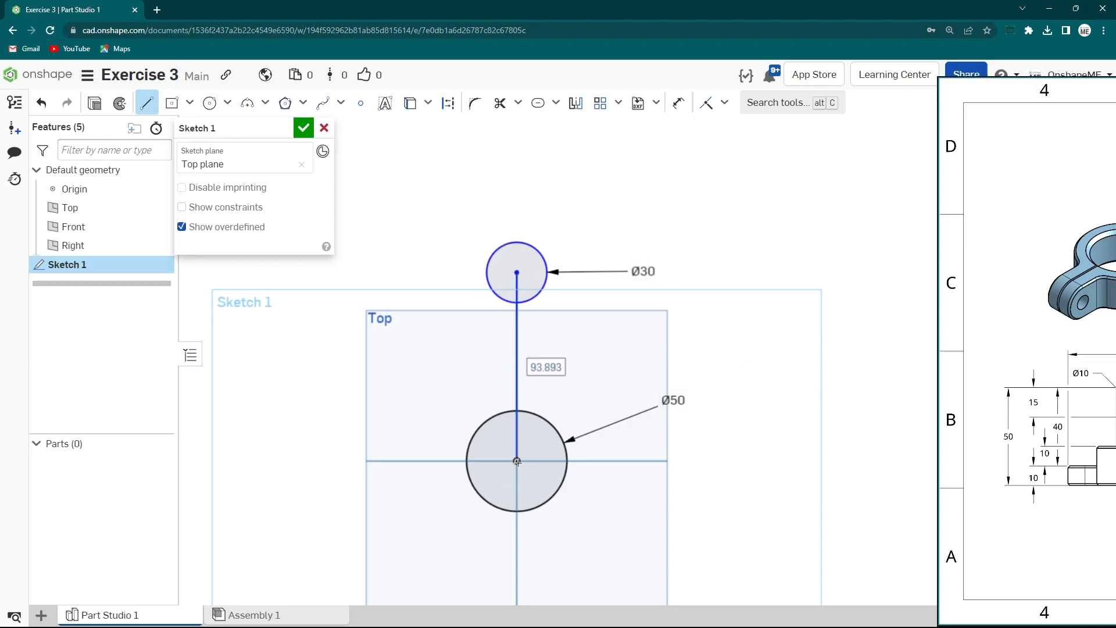
left_click(517, 461)
key("Escape")
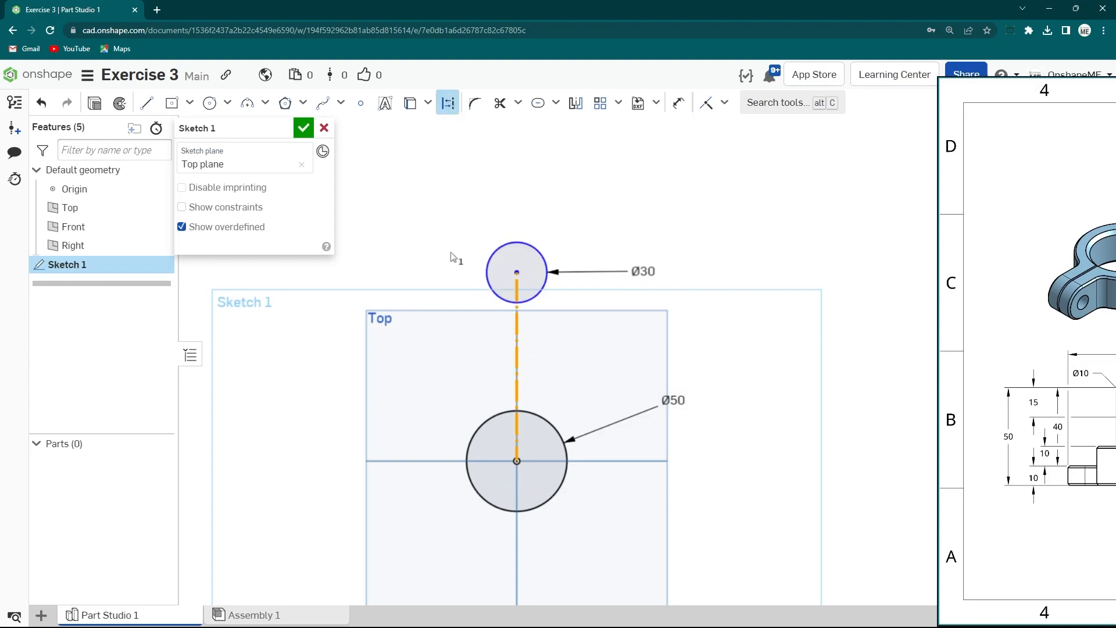
- Set the vertical distance between the two circle centres to 80 mm
key("s")
left_click(525, 272)
key("d")
left_click(516, 322)
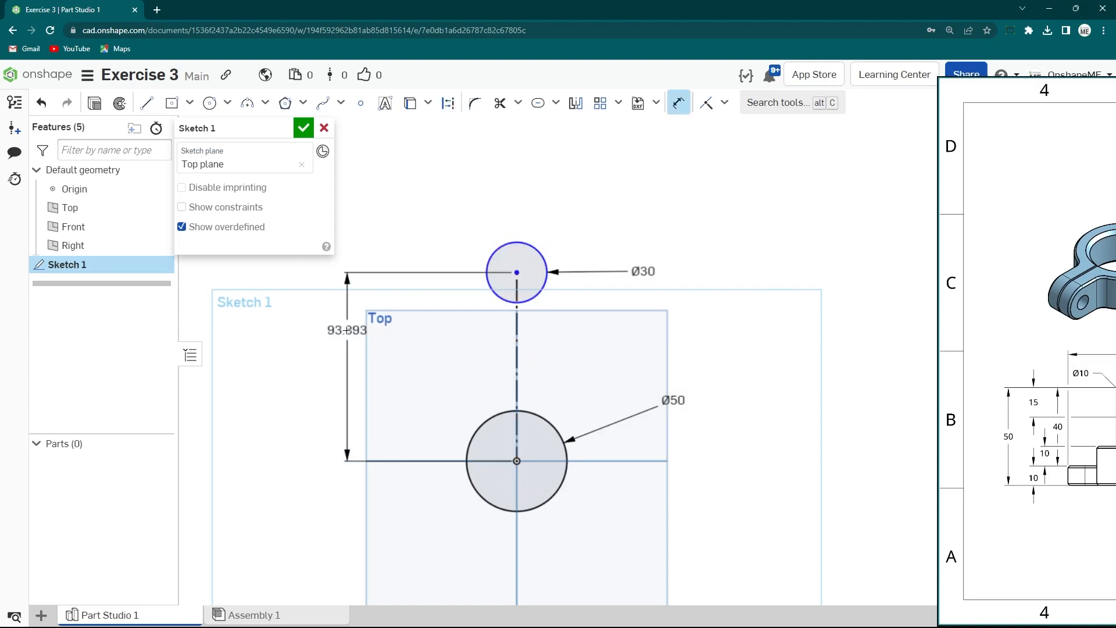
left_click(318, 335)
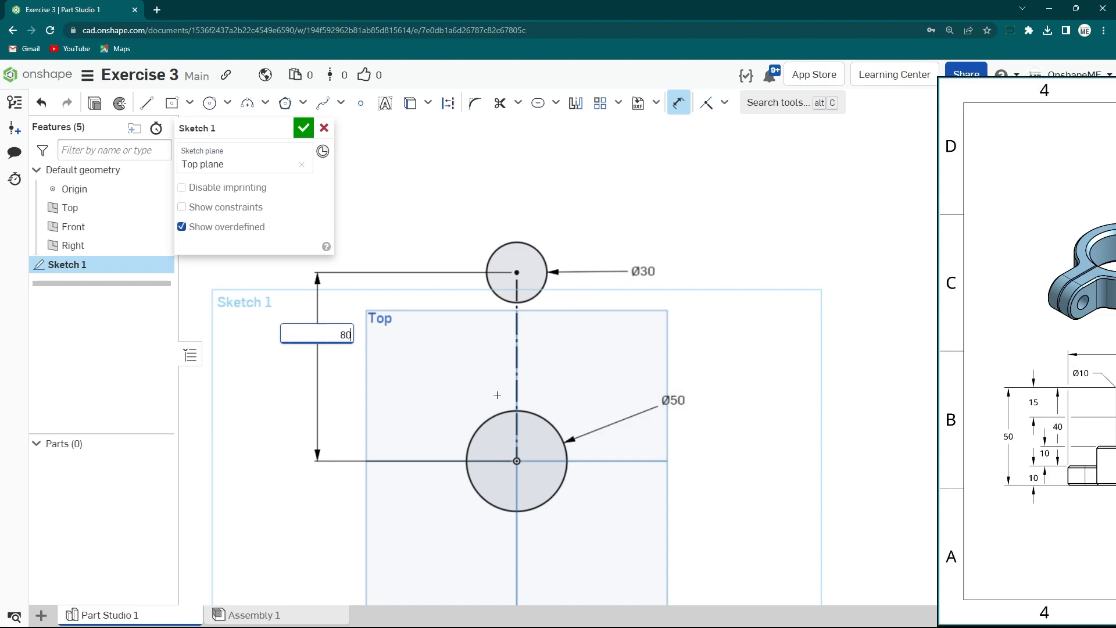
type("80")
key("Return")
- Draw a line on the left side and make it tangent to both circles
scroll(456, 376, "up", 2)
middle_click_drag(478, 366, 454, 312)
key("s")
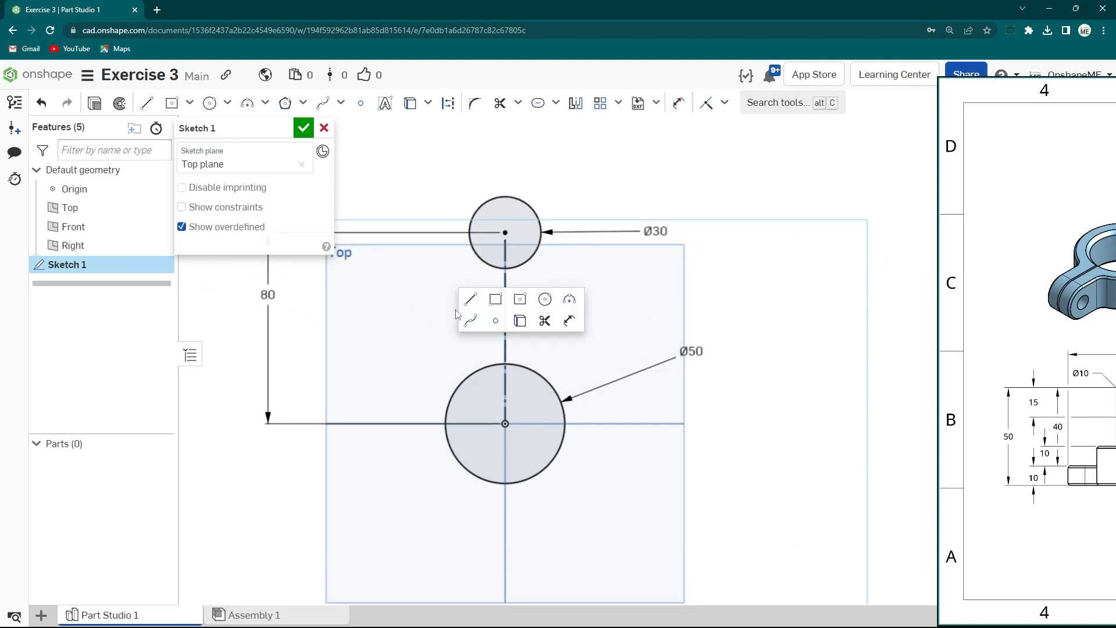
left_click(471, 299)
left_click(471, 219)
left_click(446, 417)
key("Escape")
left_click(467, 264)
left_click(477, 256)
left_click(726, 102)
left_click(721, 207)
- Mirror the tangent line about the vertical centre line
scroll(542, 304, "up", 2)
middle_click_drag(556, 306, 613, 327)
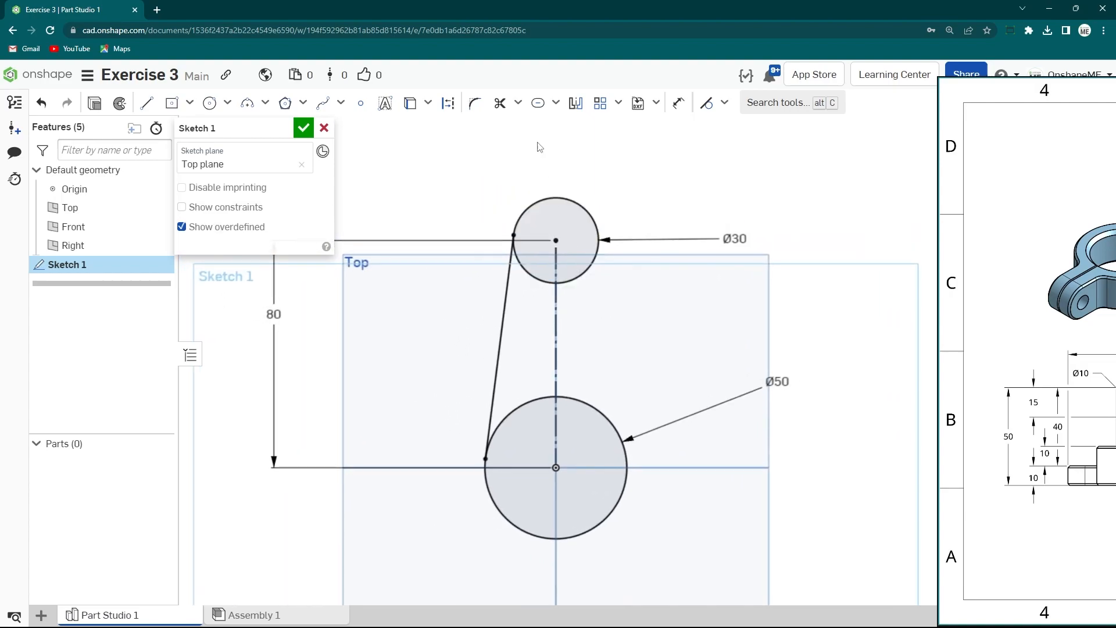
left_click(577, 104)
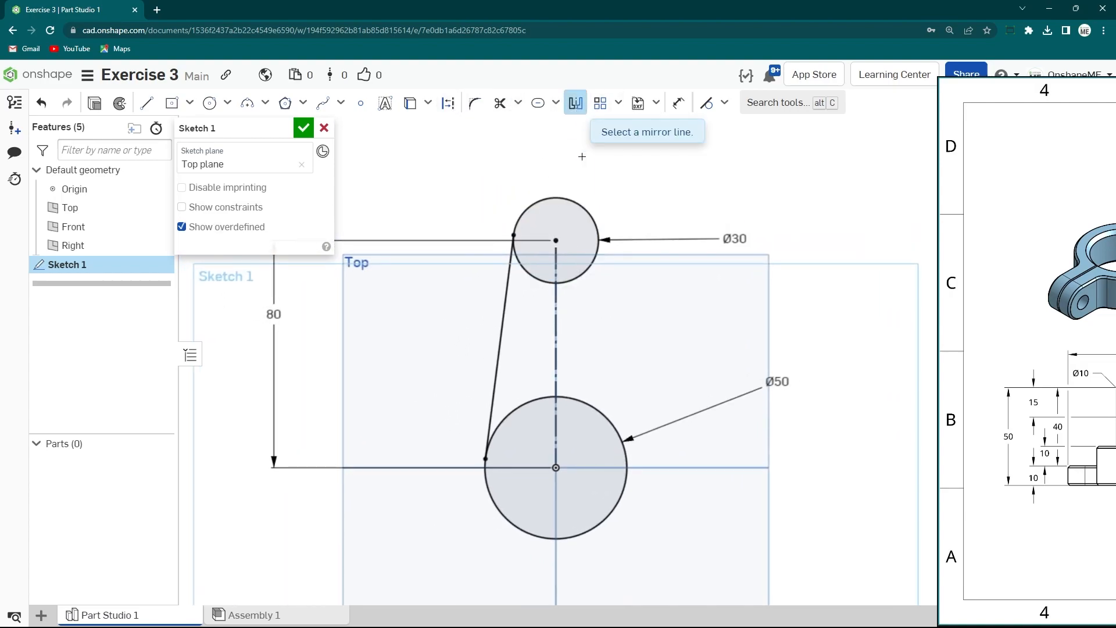
left_click(556, 329)
scroll(556, 330, "down", 3)
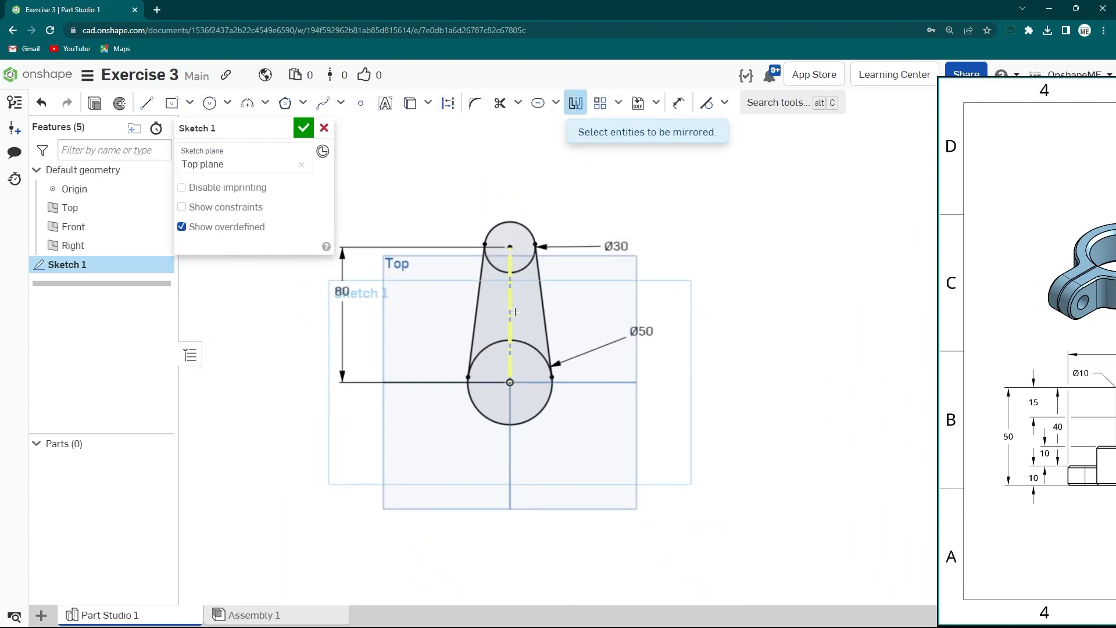
scroll(514, 312, "up", 2)
key("Escape")
- Draw a short line about 16 mm long outward from the left tangent line
middle_click_drag(511, 351, 519, 314)
scroll(461, 279, "up", 1)
middle_click_drag(459, 290, 461, 302)
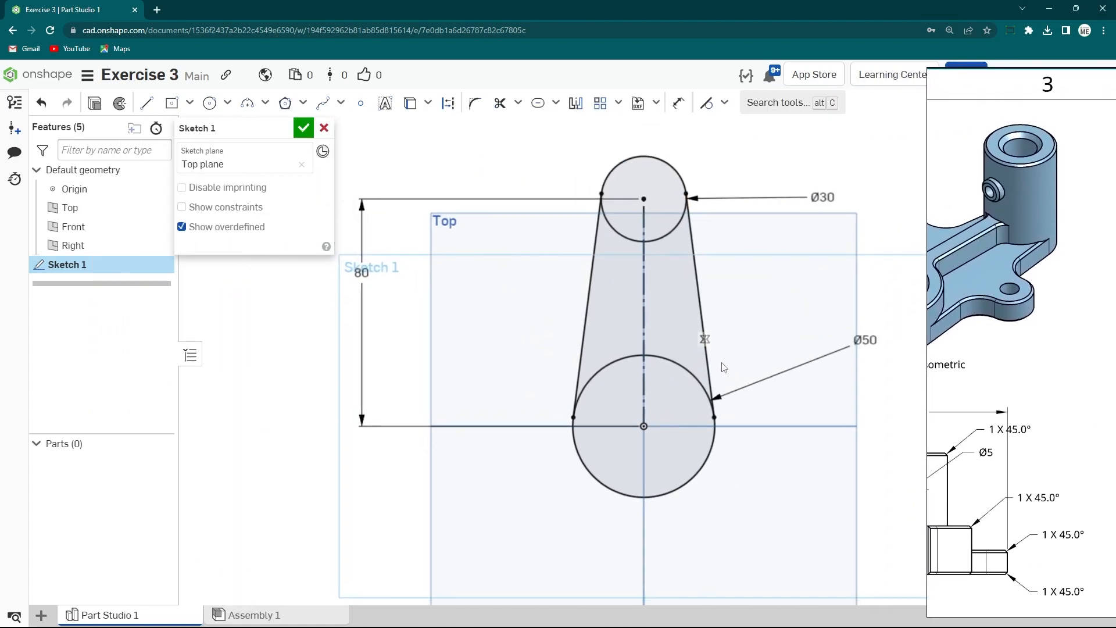
middle_click_drag(624, 357, 547, 373)
key("s")
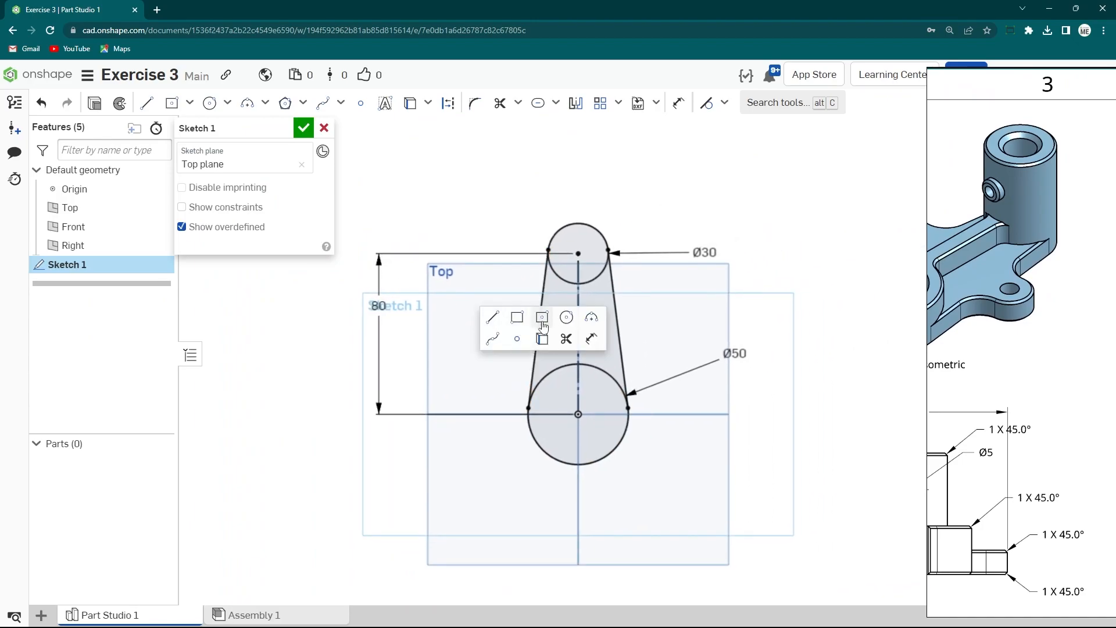
left_click(502, 323)
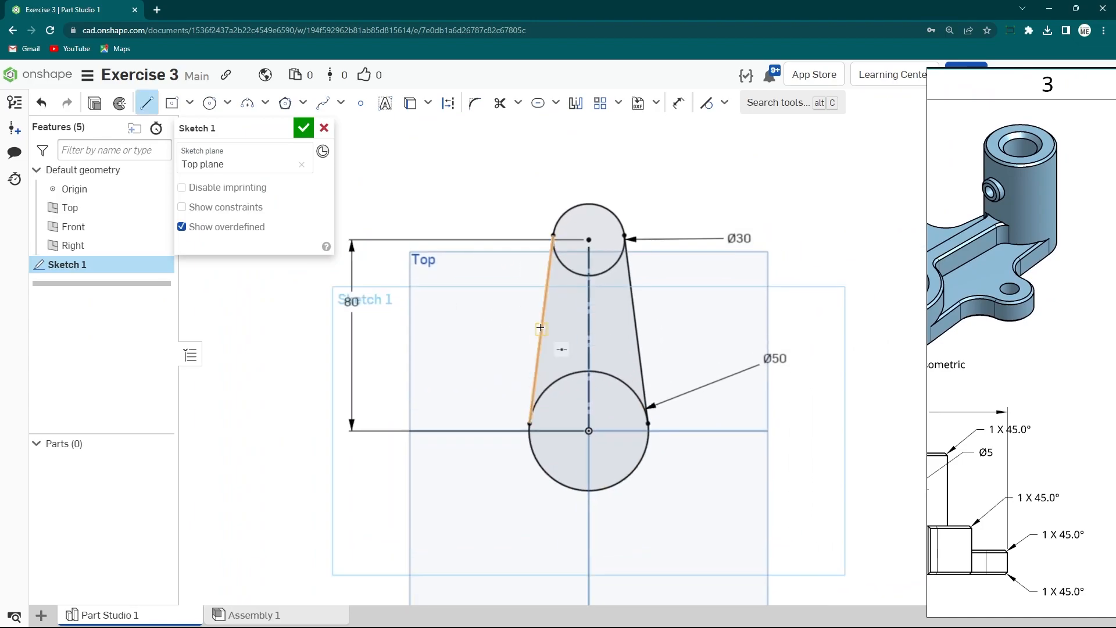
scroll(538, 328, "up", 5)
left_click(475, 337)
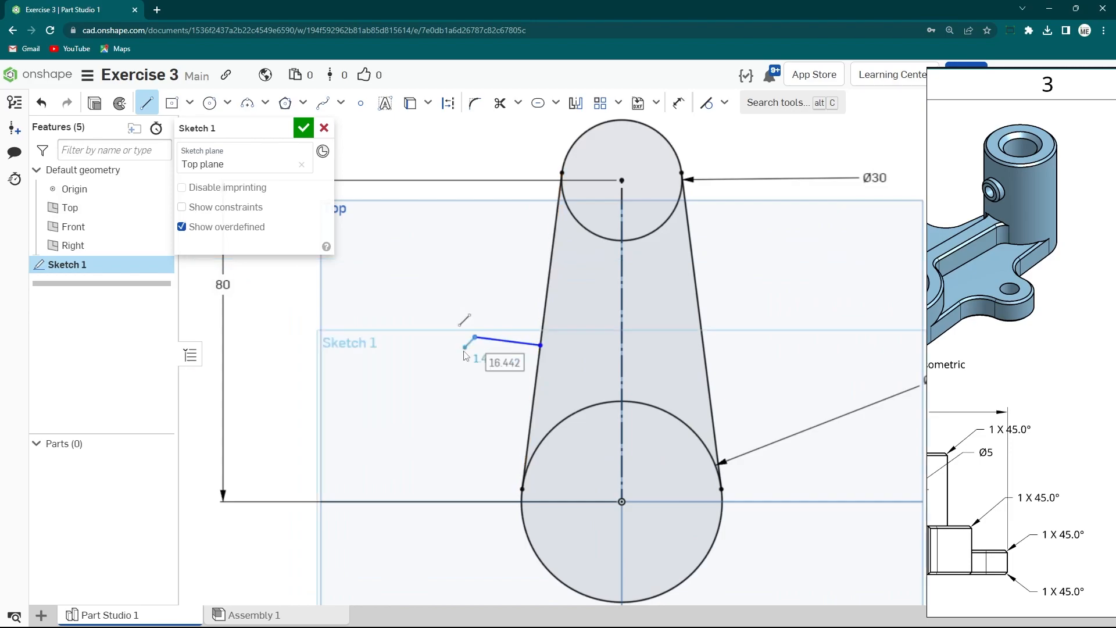
key("Escape")
- Set the short line's distance from the origin to 40 mm
key("s")
left_click(551, 407)
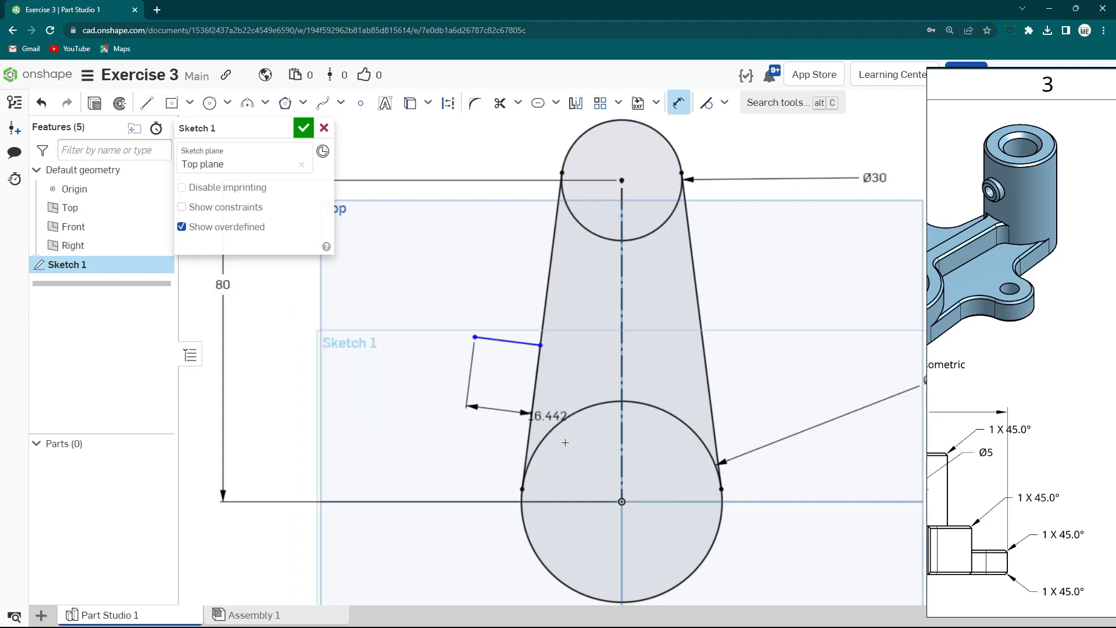
left_click(622, 501)
left_click(383, 401)
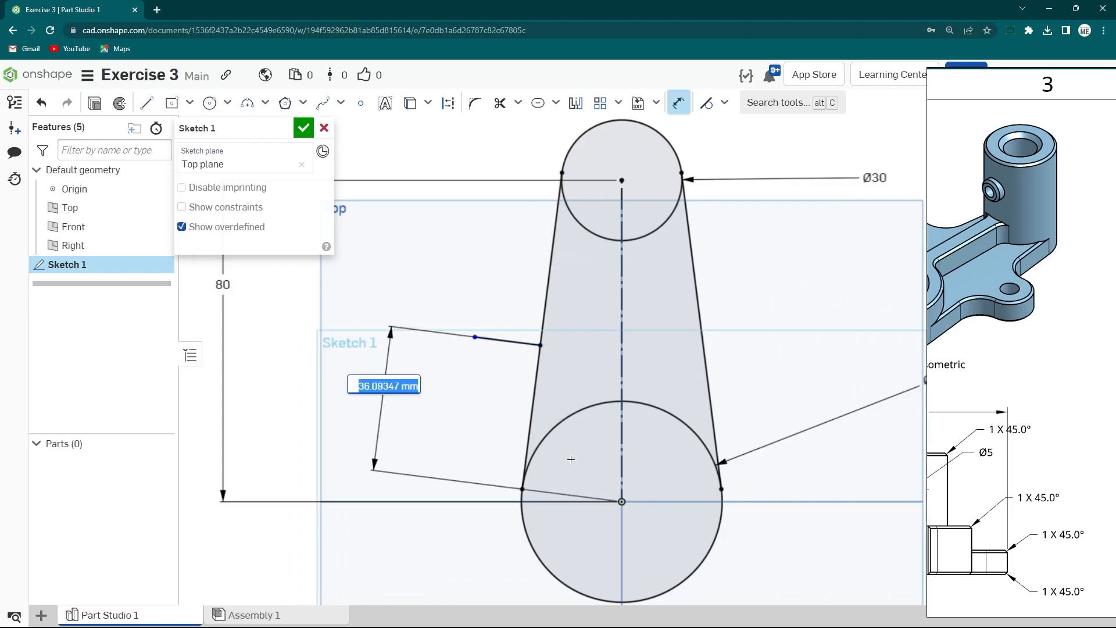
key("Return")
key("Escape")
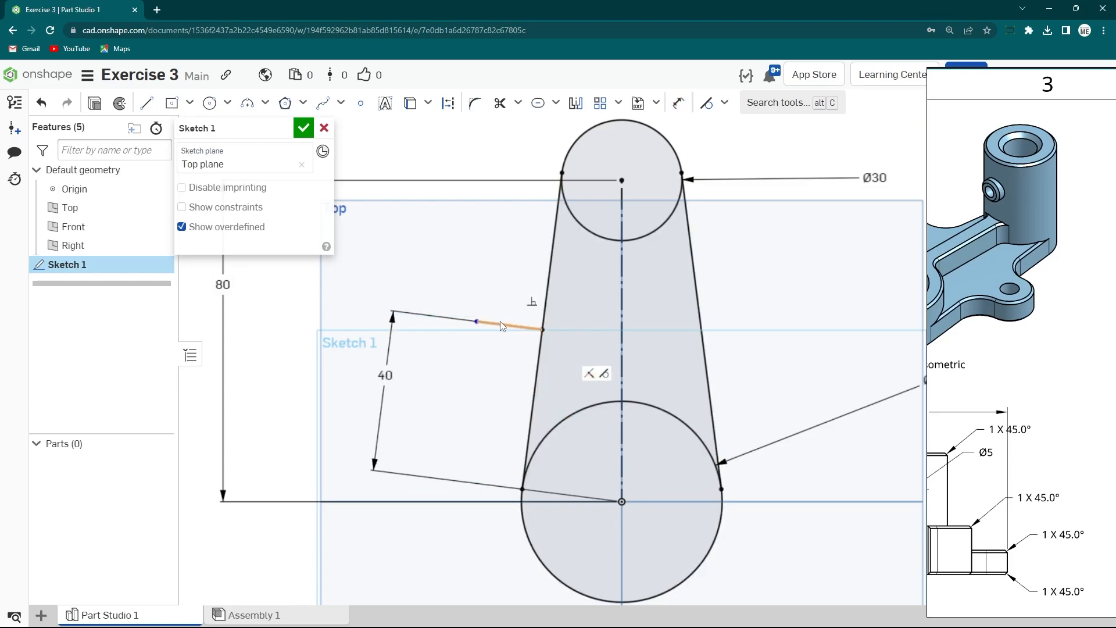
- Set the short line's length to 10 mm
key("s")
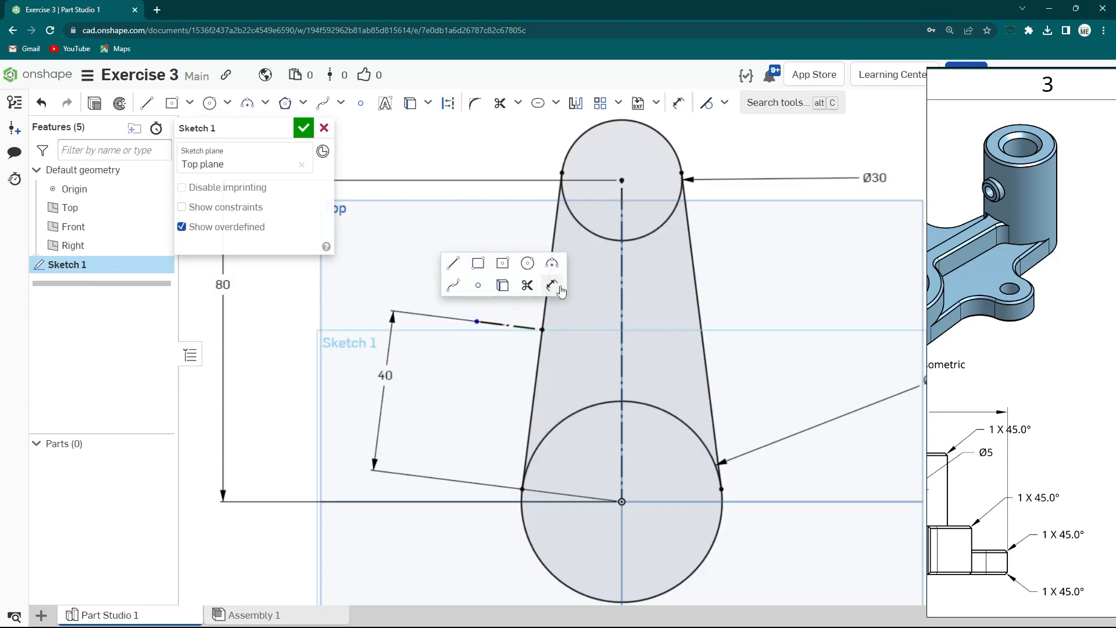
left_click(554, 288)
left_click(439, 248)
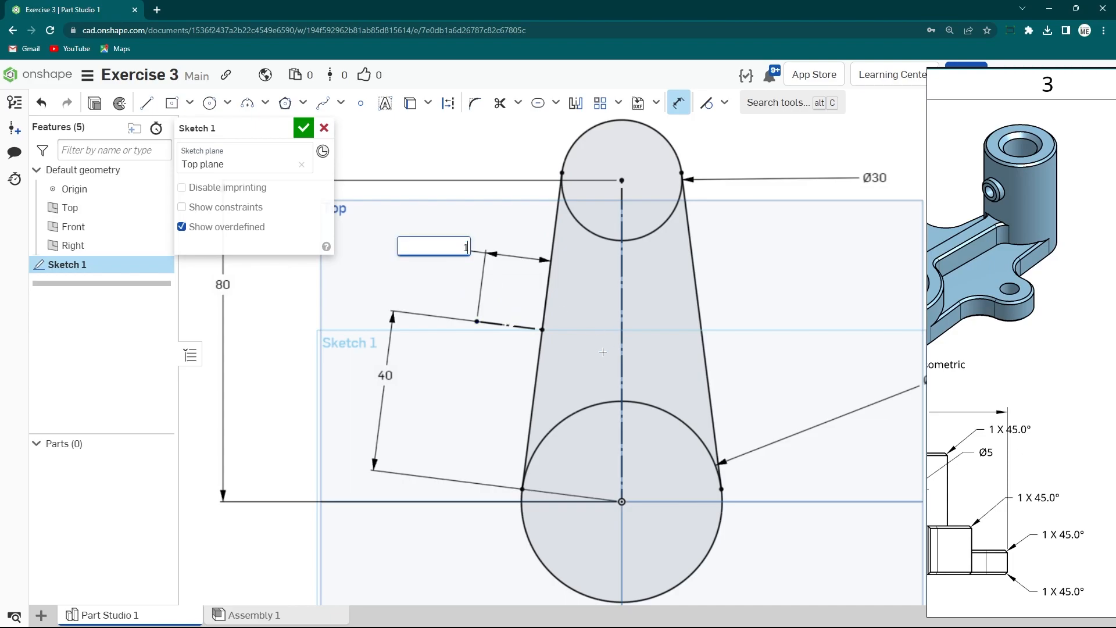
type("10")
key("Return")
- Draw a slot along the short line, about 20 mm wide
scroll(490, 333, "up", 2)
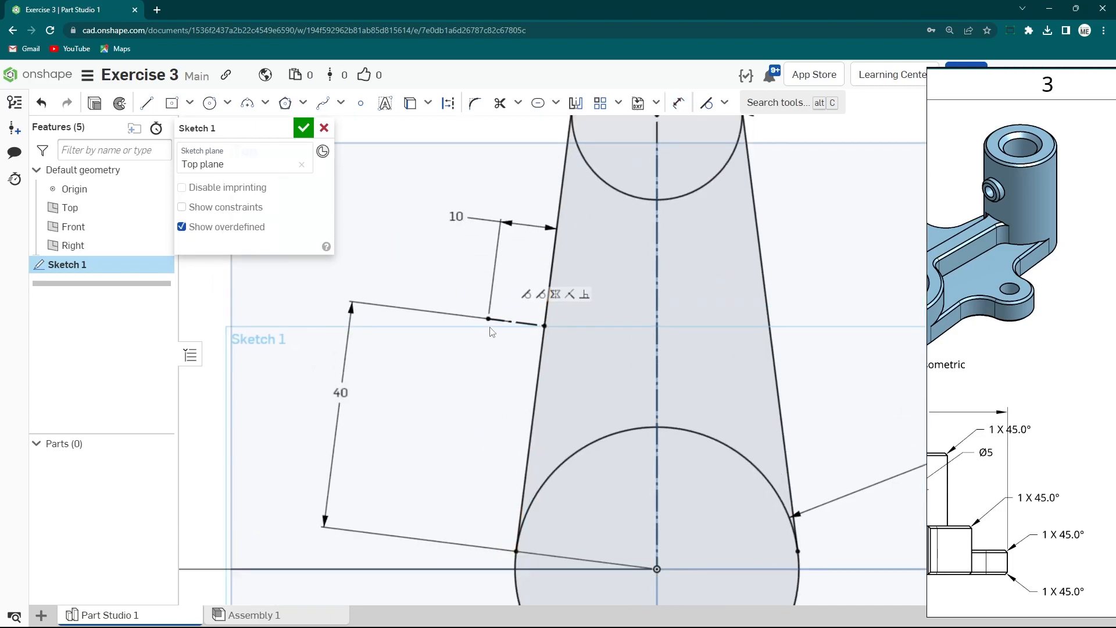
scroll(430, 154, "down", 2)
left_click(537, 103)
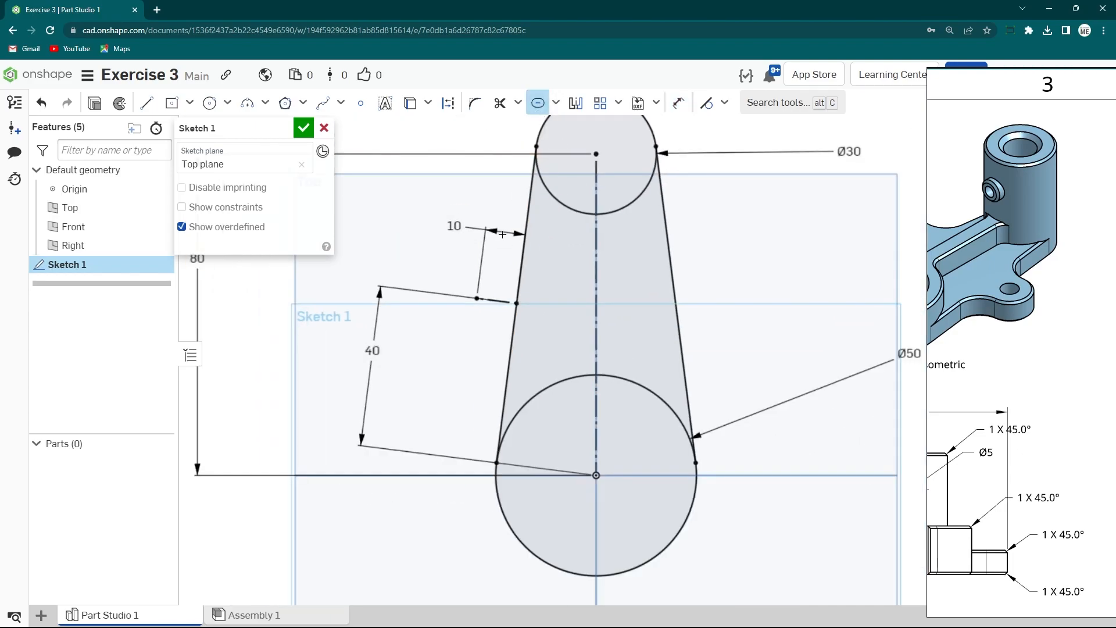
left_click(497, 299)
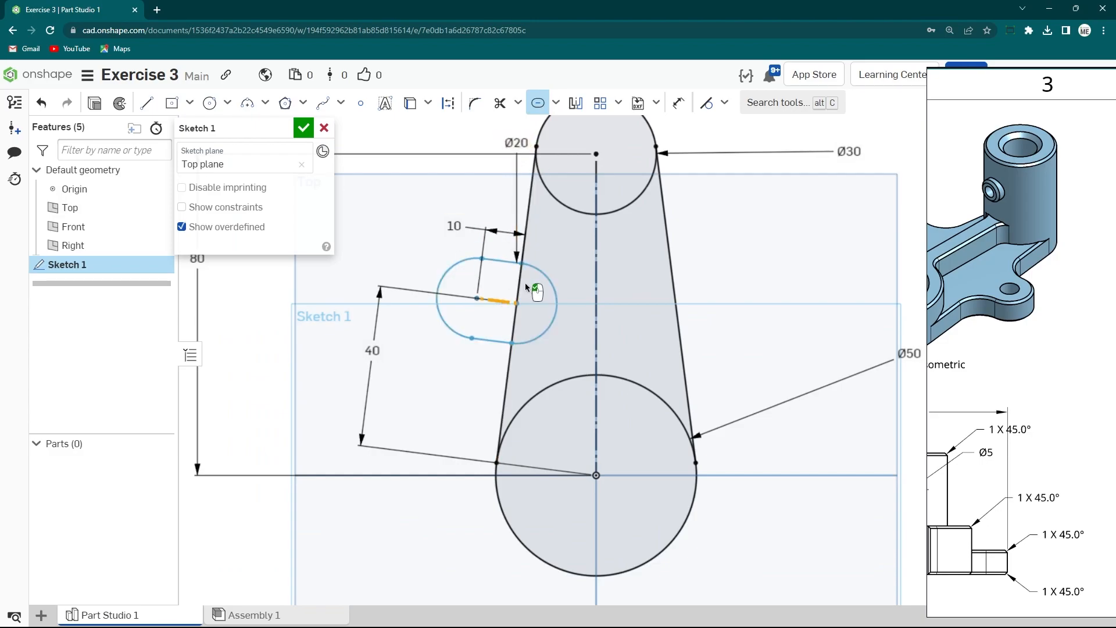
scroll(510, 293, "down", 3)
left_click(441, 253)
scroll(539, 337, "up", 3)
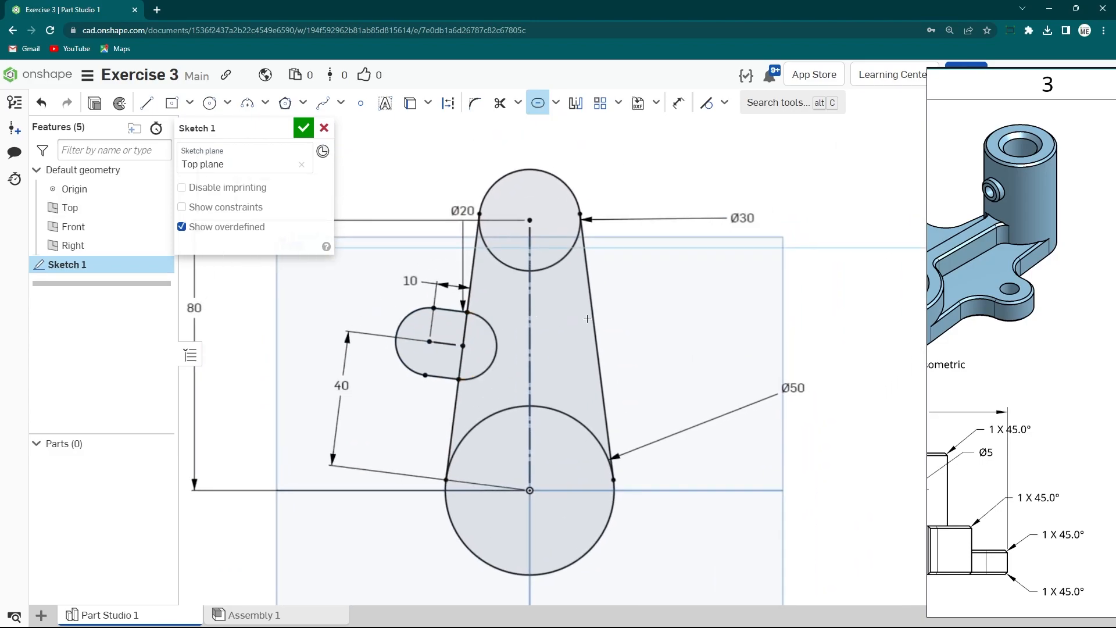
- Convert the slot's inner end arc to construction geometry
left_click(494, 334)
scroll(496, 336, "up", 2)
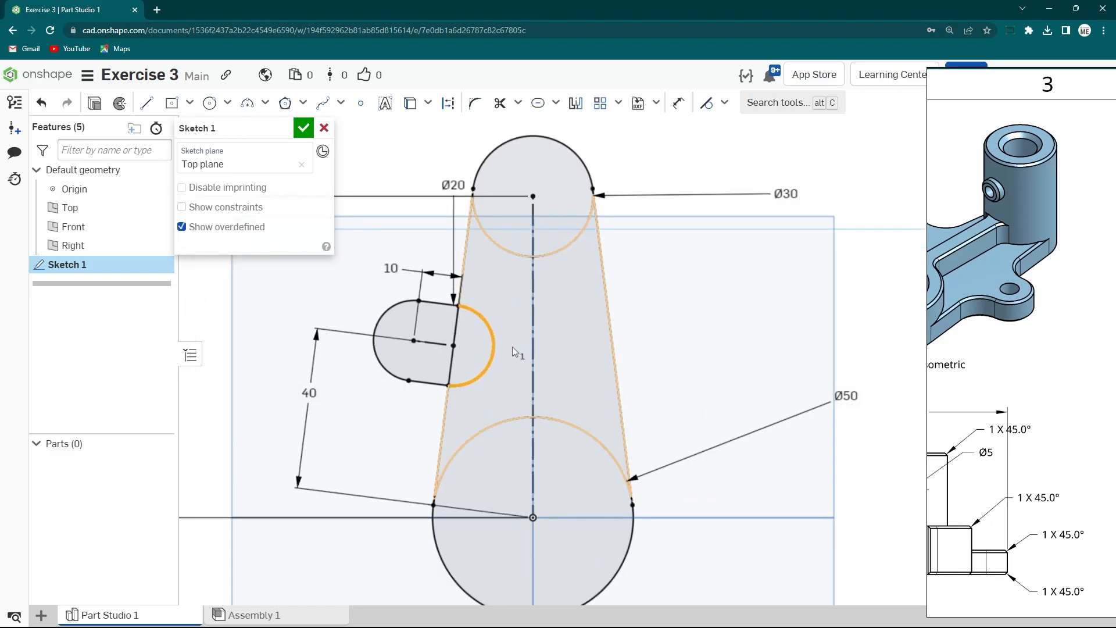
key("d")
key("space")
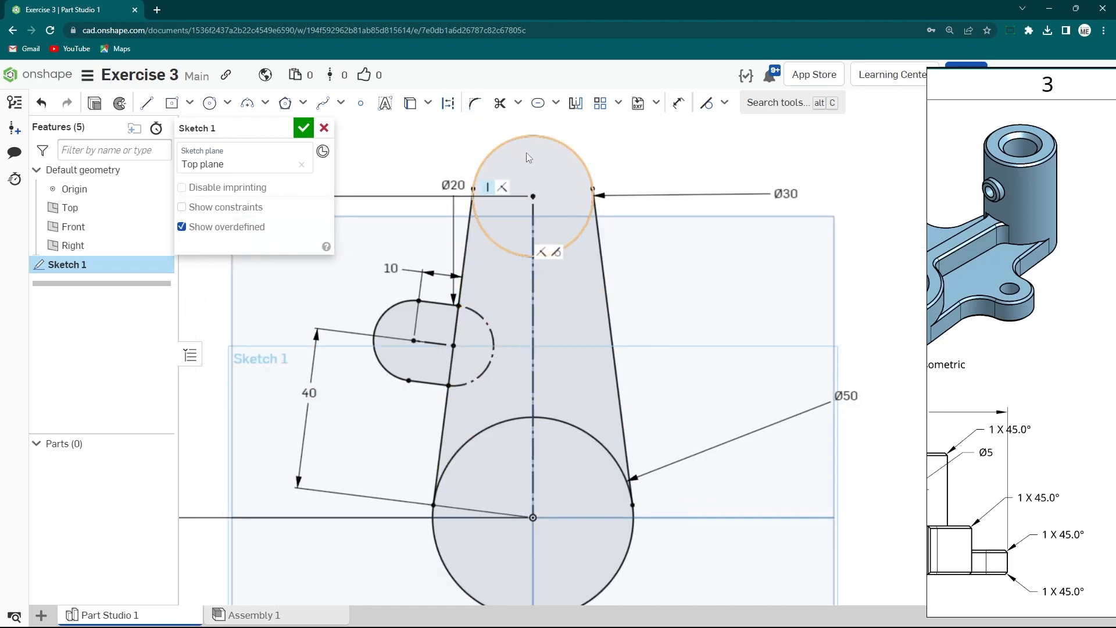
- Mirror the slot about the vertical centre line to the right side
scroll(652, 281, "down", 2)
left_click(570, 113)
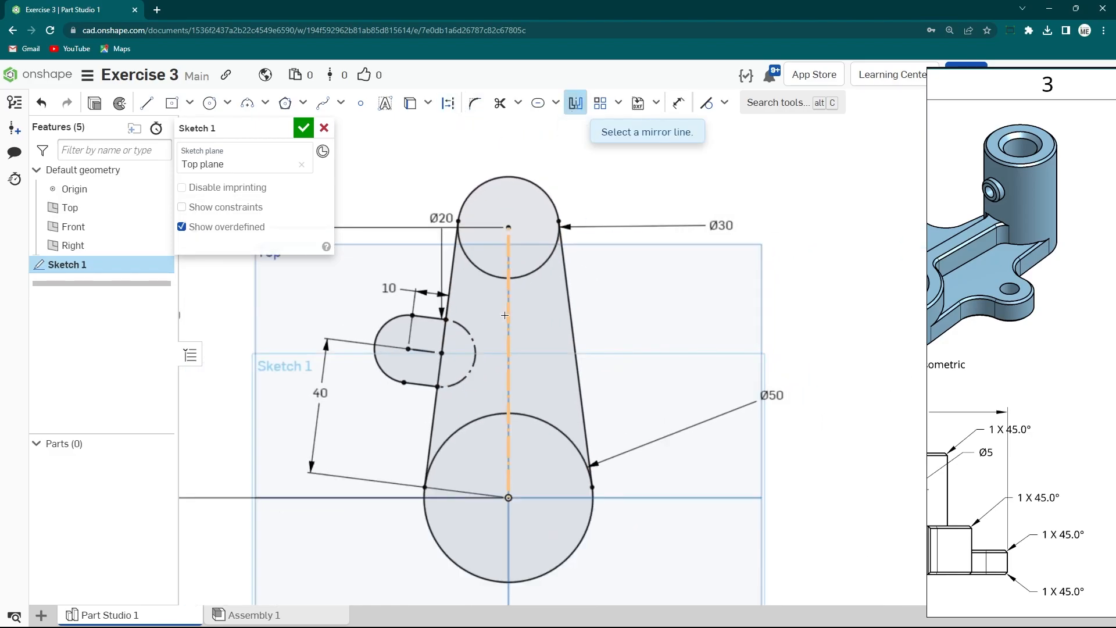
left_click(510, 313)
left_click(398, 325)
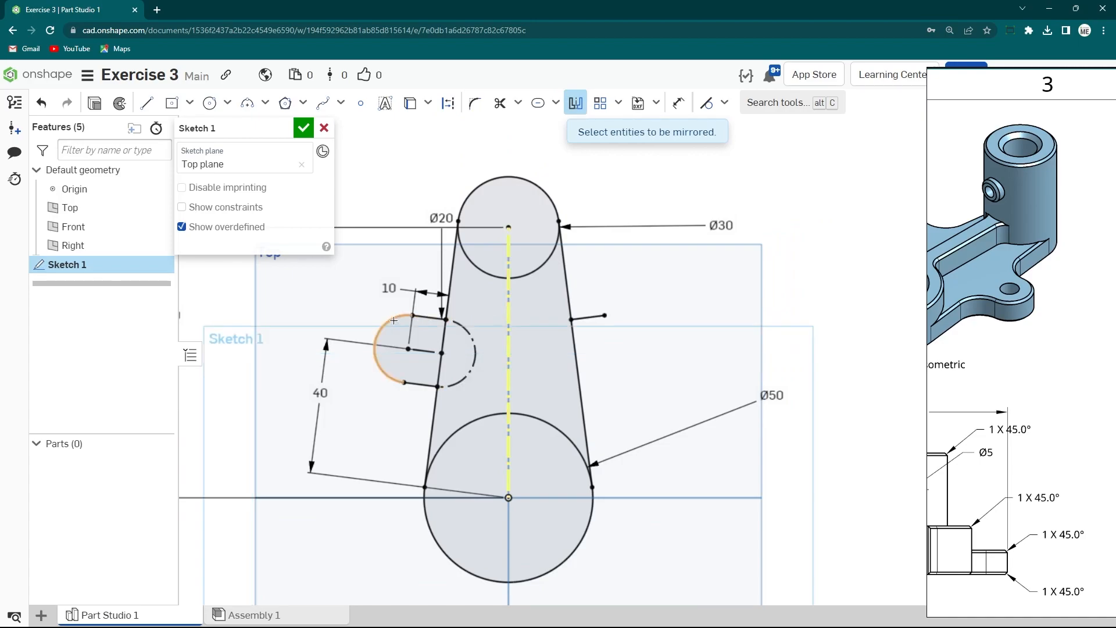
left_click(415, 383)
scroll(639, 372, "down", 3)
scroll(660, 356, "up", 4)
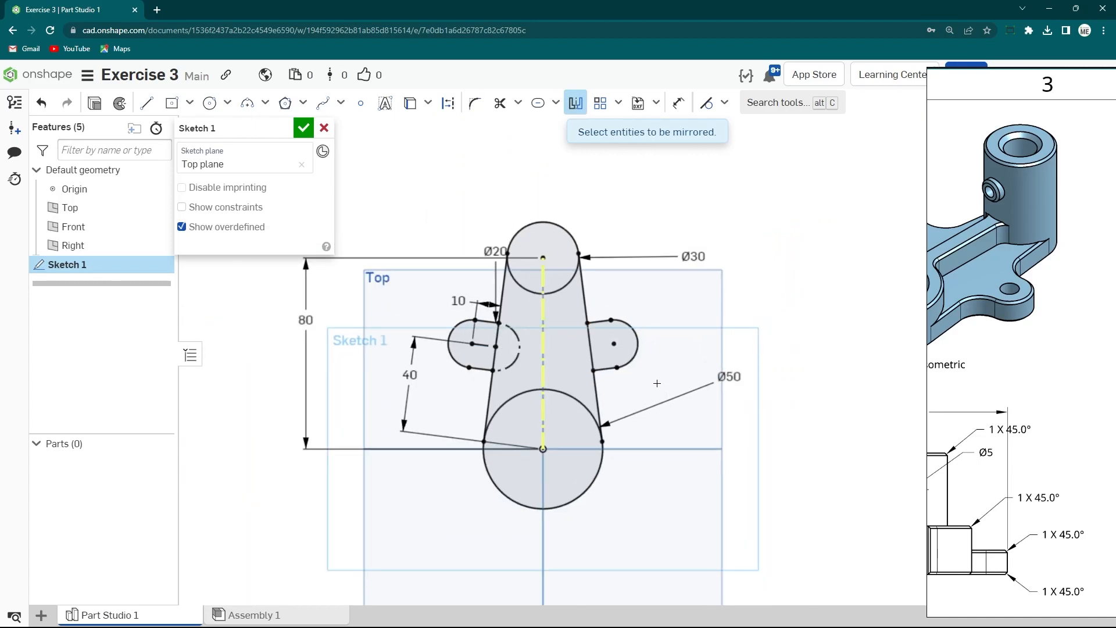
scroll(677, 310, "down", 1)
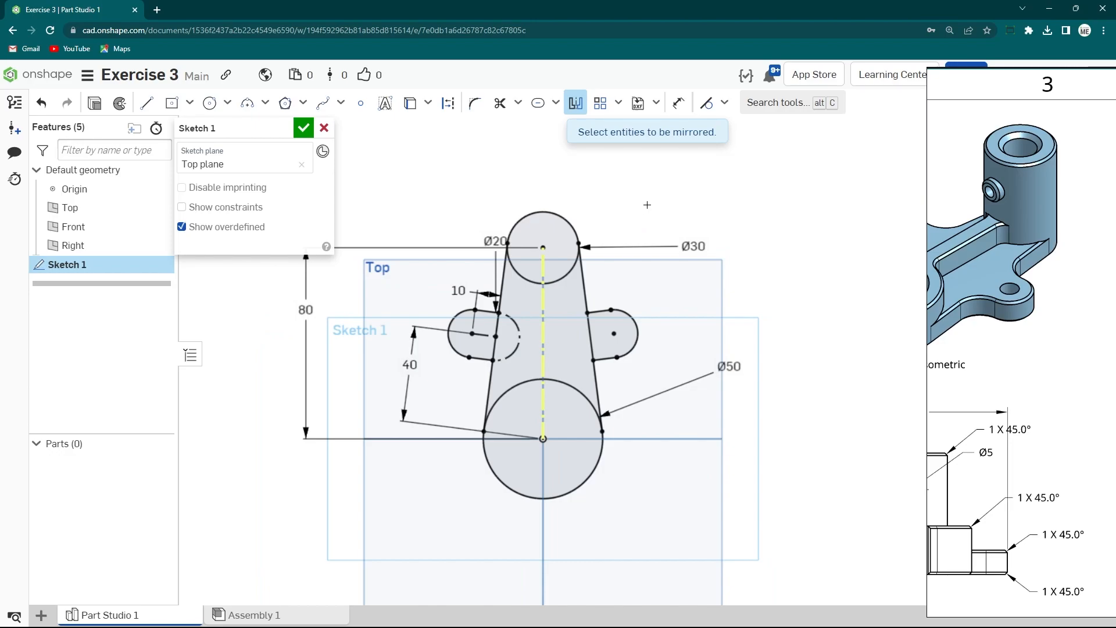
- Draw a smaller concentric circle inside both the upper and the lower circles
key("Escape")
scroll(611, 260, "up", 1)
key("s")
scroll(660, 293, "down", 2)
left_click_drag(1053, 282, 440, 296)
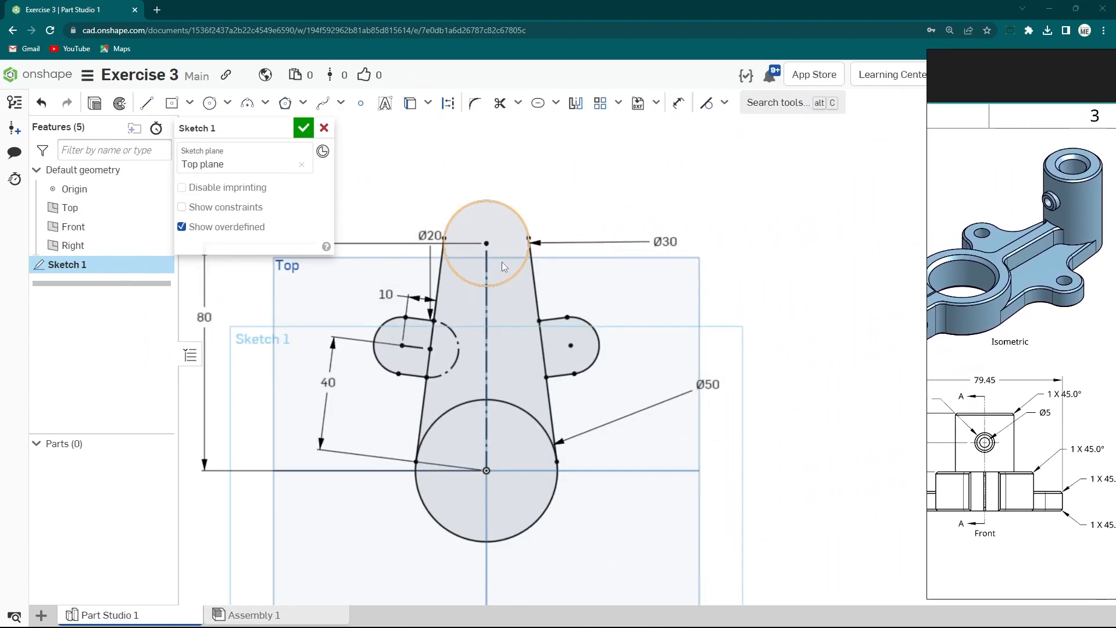
scroll(476, 252, "up", 2)
left_click(212, 107)
left_click(488, 242)
left_click(520, 257)
left_click(488, 514)
left_click(533, 482)
key("Escape")
- Dimension each inner circle 8 mm from its surrounding outer circle
key("s")
left_click(768, 195)
left_click(519, 207)
left_click(511, 220)
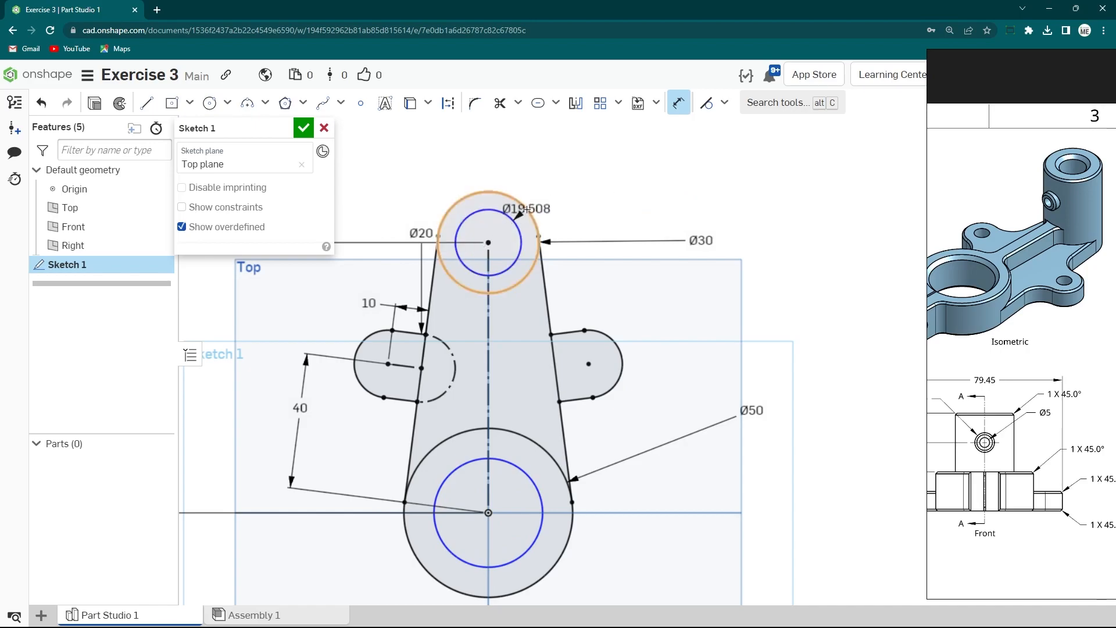
left_click(639, 193)
key("Return")
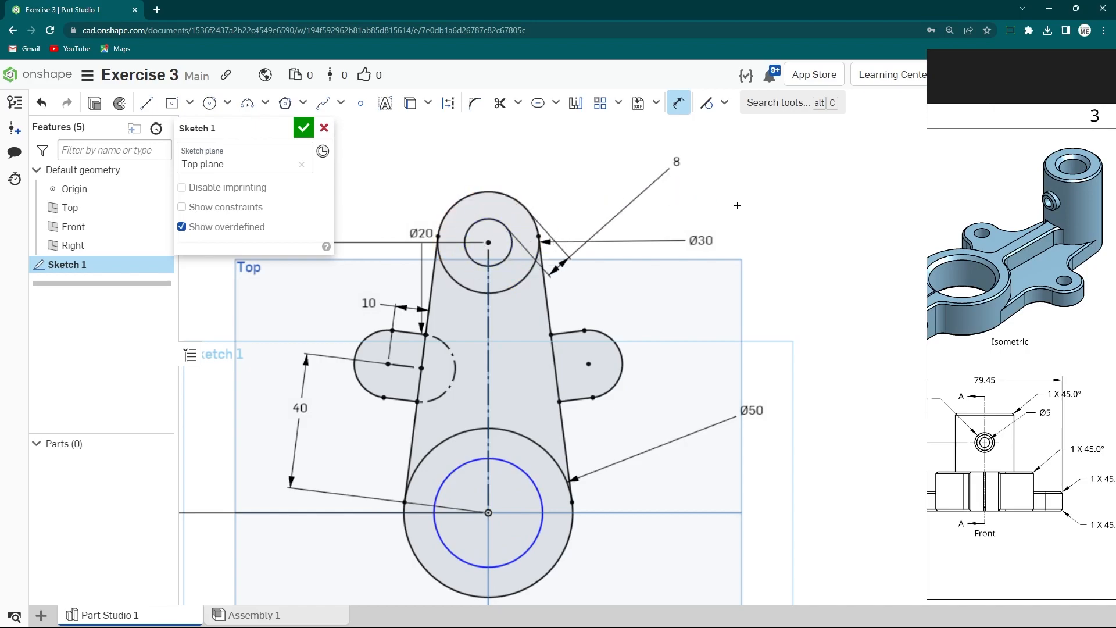
left_click(541, 499)
left_click(571, 515)
left_click(687, 512)
key("Return")
- Extrude the sketch profile 10 mm as a new part
scroll(637, 332, "down", 3)
mouse_move(666, 430)
right_mouse_down()
mouse_move(695, 387)
mouse_move(544, 399)
right_mouse_up()
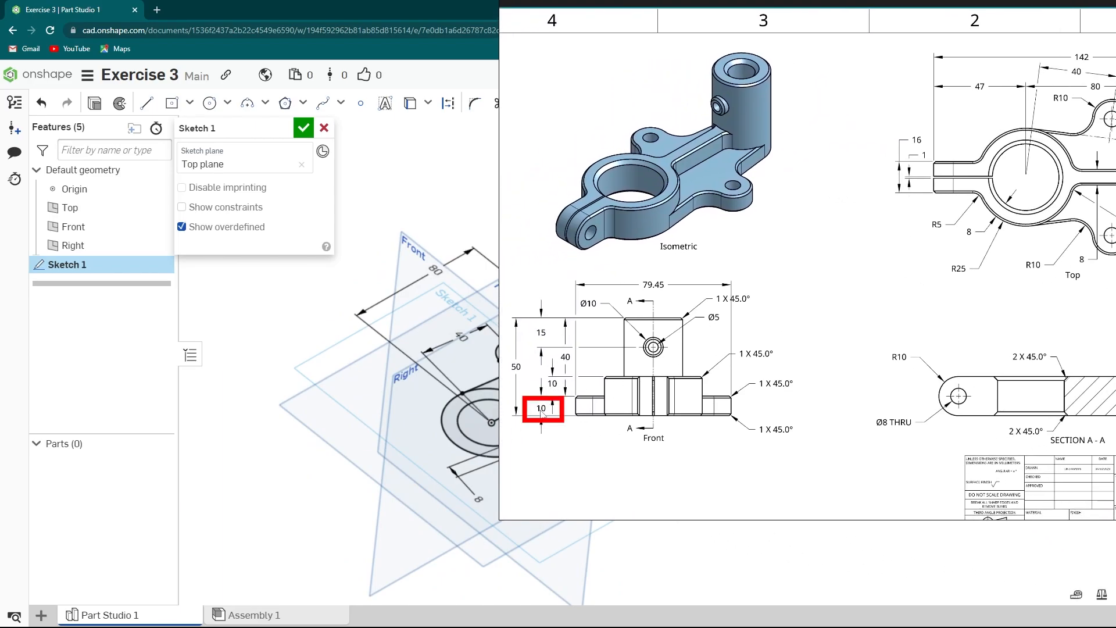
left_click(94, 103)
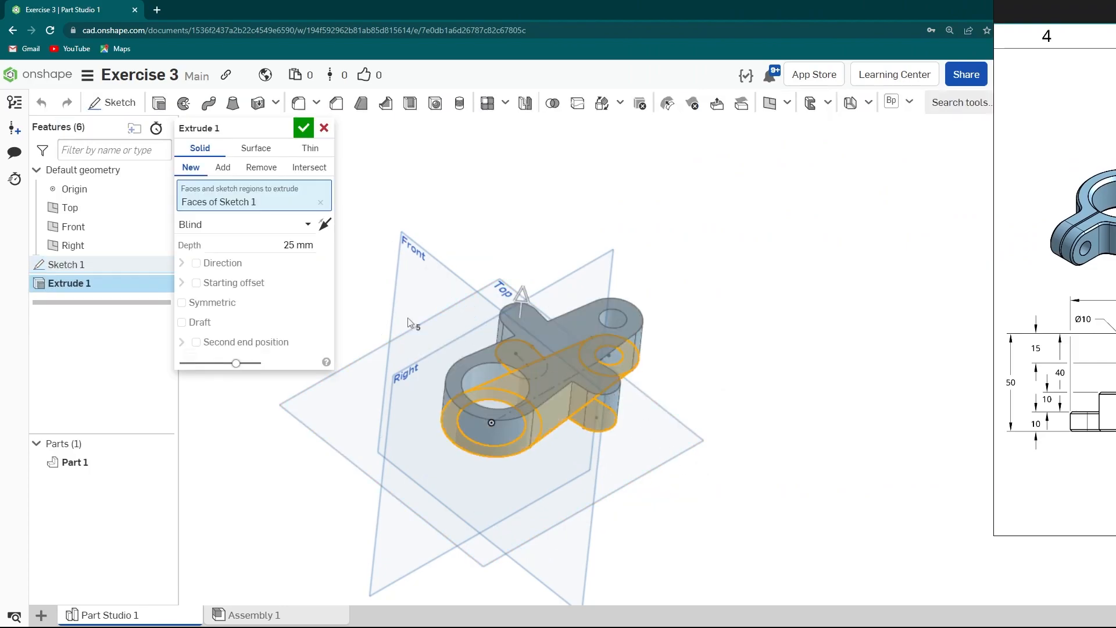
left_click(270, 245)
key("Return")
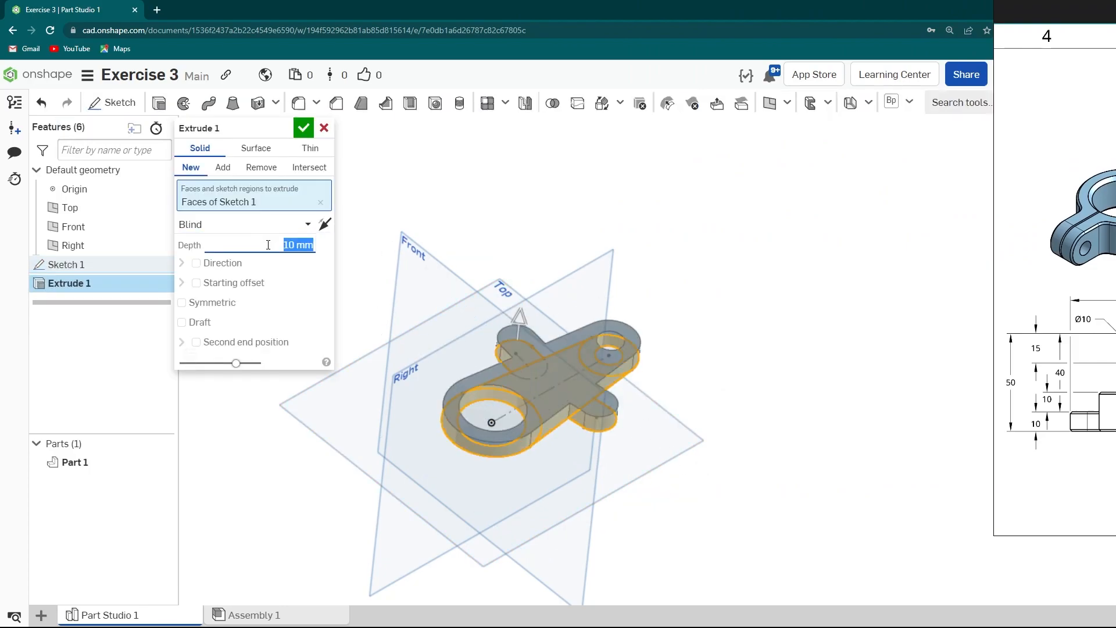
left_click(304, 128)
- Sketch points at the centres of both side slot arcs on the part's top face
scroll(545, 382, "up", 3)
right_click_drag(545, 382, 574, 337)
key("shift+5")
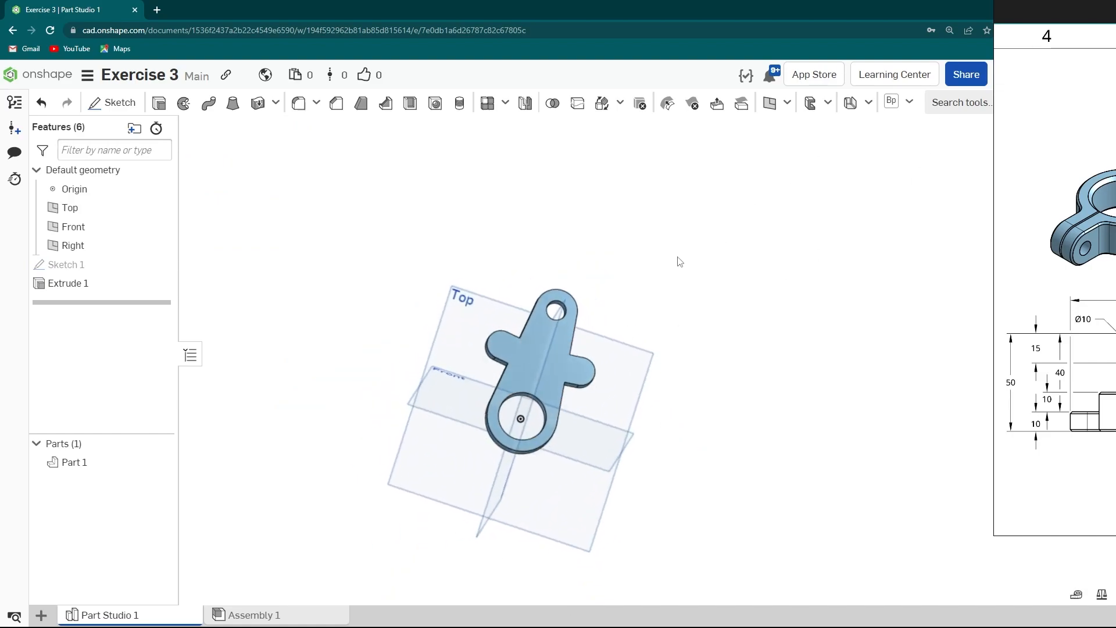
scroll(519, 352, "up", 6)
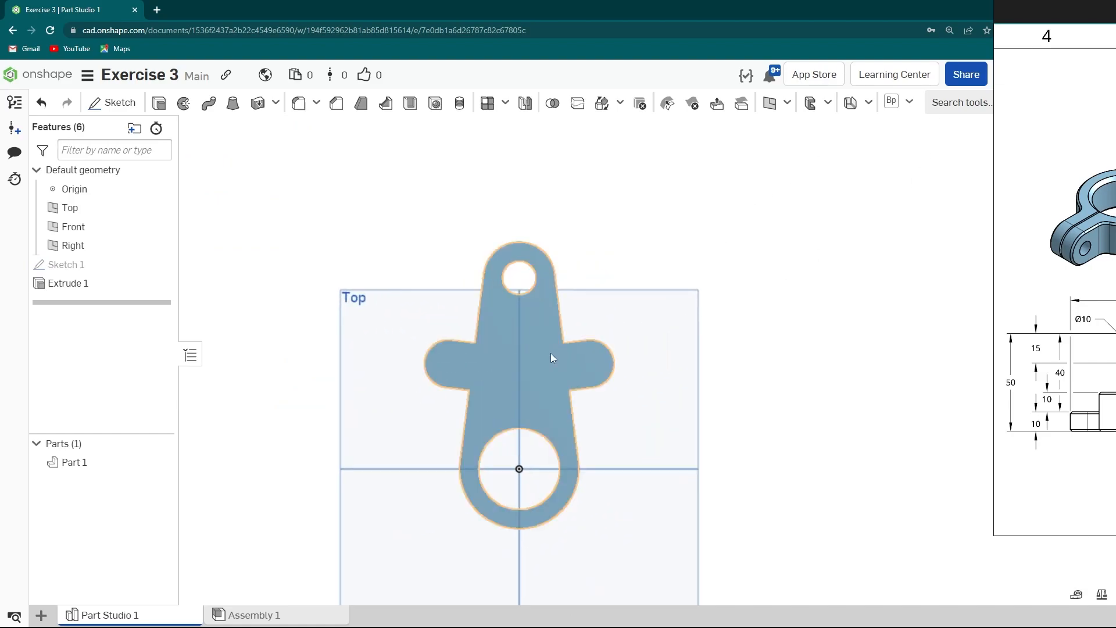
right_click(502, 371)
left_click(547, 150)
right_click(474, 362)
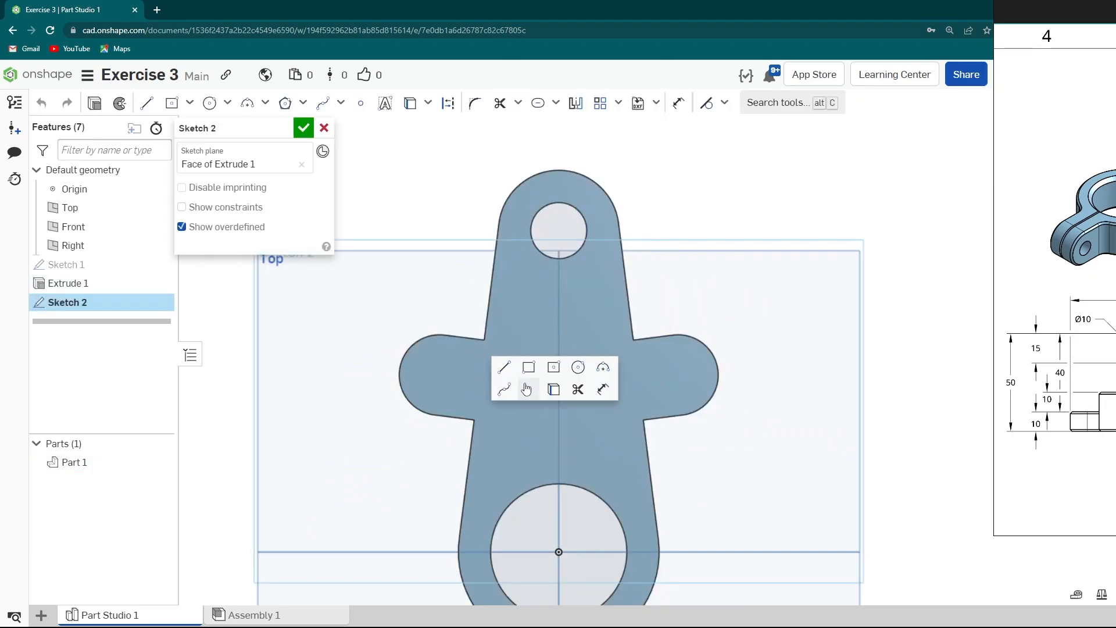
left_click(527, 391)
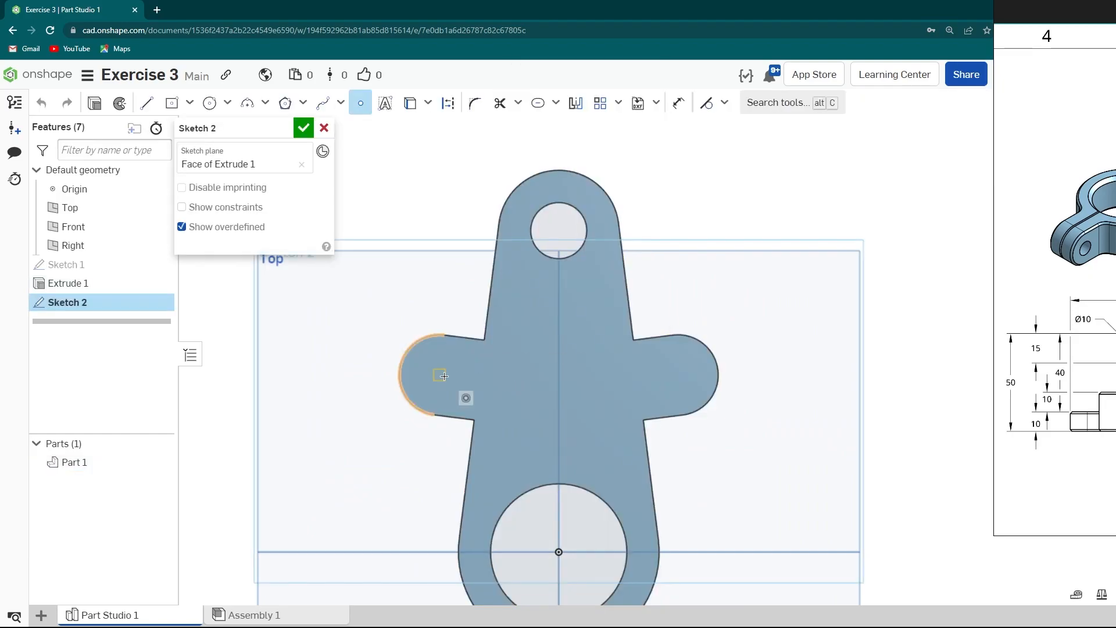
left_click(678, 375)
scroll(604, 376, "down", 3)
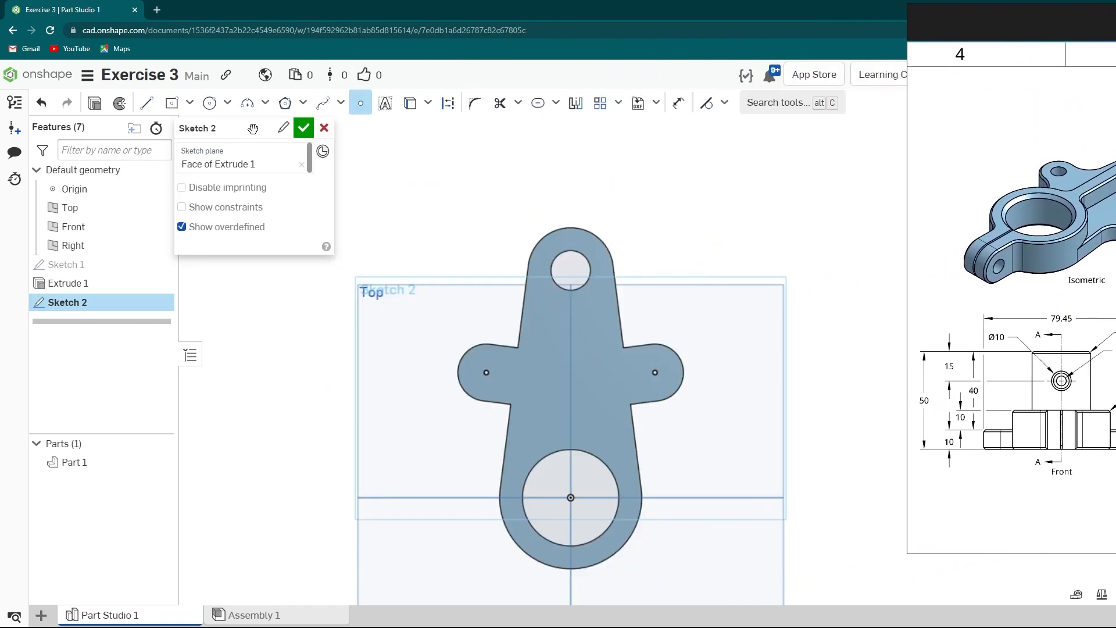
left_click(304, 127)
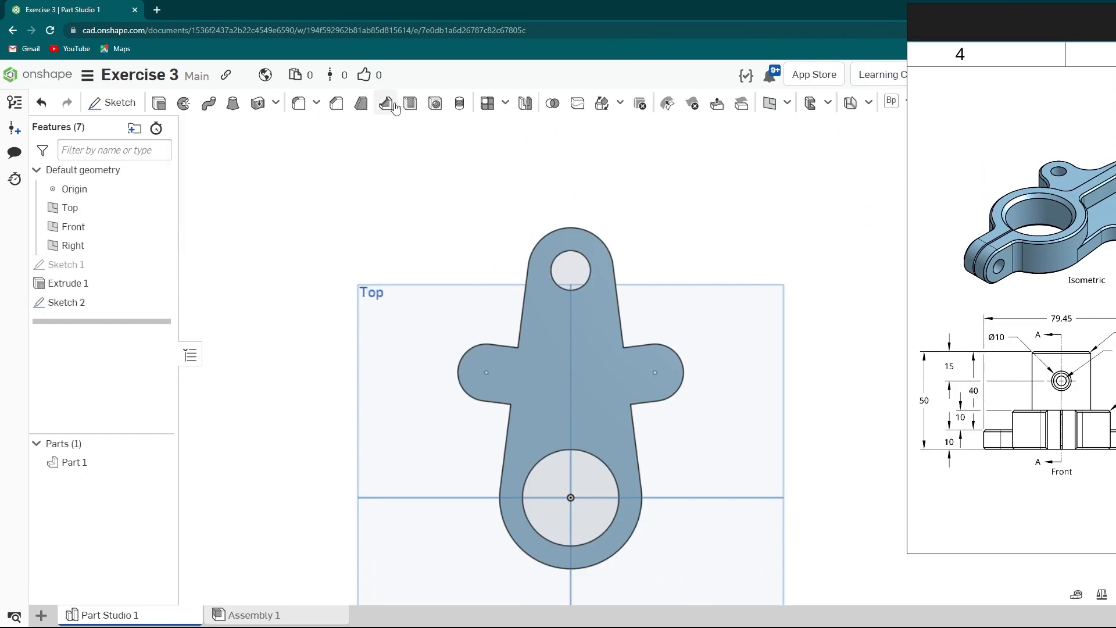
- Add simple 8 mm through holes at the two sketch points
left_click(444, 114)
left_click(488, 372)
left_click(657, 375)
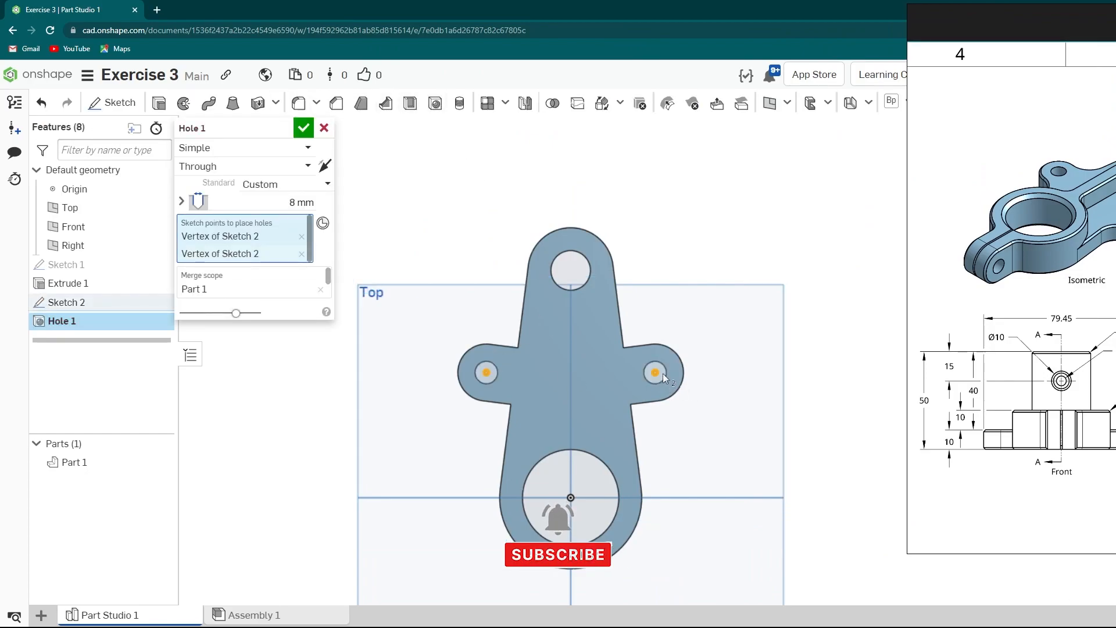
left_click(303, 128)
- Sketch on the top face a circle over the large end's outline and project the large hole's edge
right_click_drag(614, 290, 668, 442)
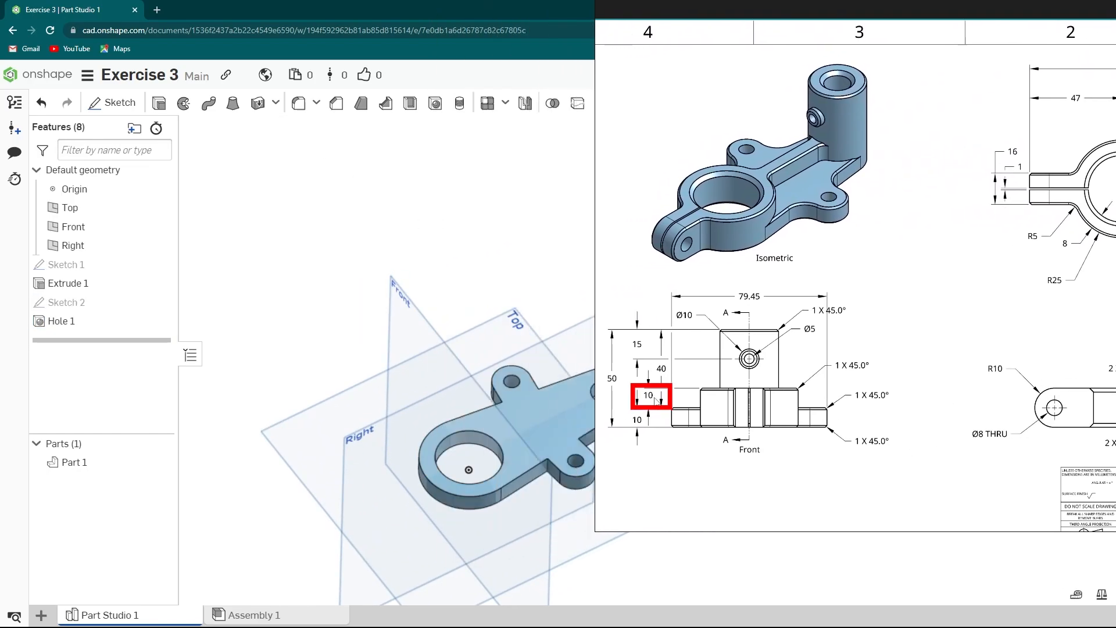
scroll(511, 425, "up", 3)
left_click(498, 413)
right_click(497, 414)
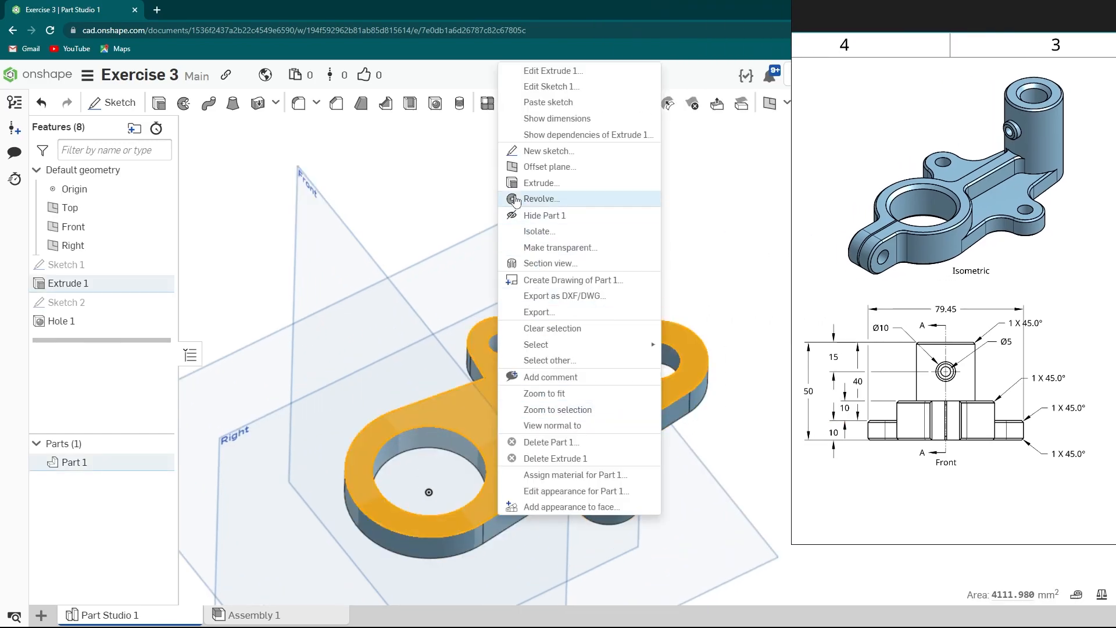
left_click(544, 152)
key("n")
key("s")
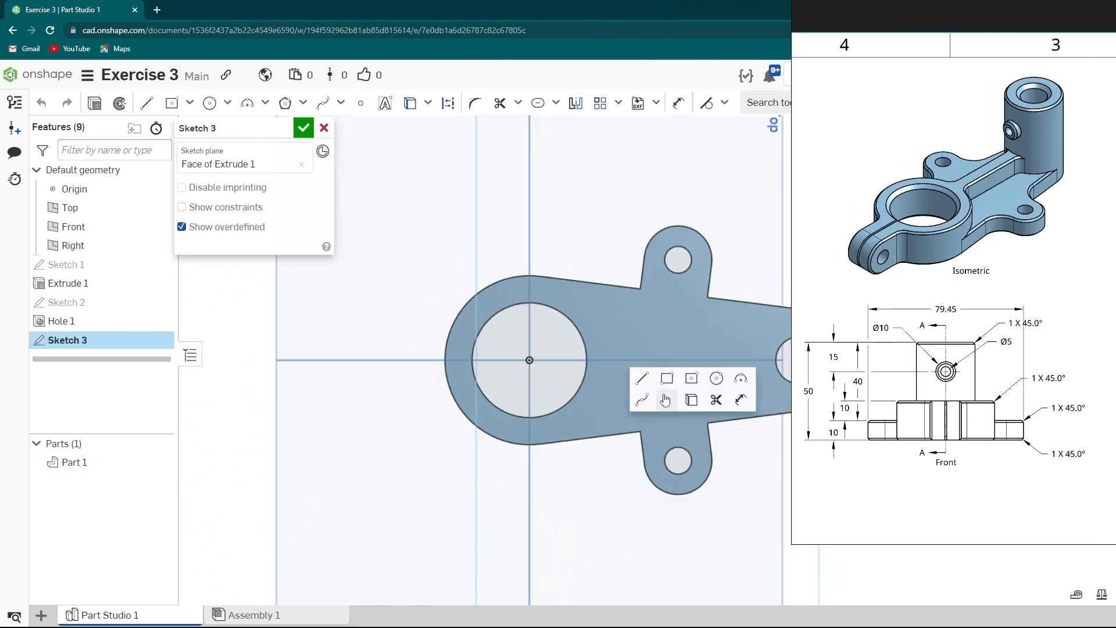
left_click(716, 379)
left_click(529, 360)
left_click(563, 442)
scroll(563, 442, "up", 2)
scroll(644, 406, "down", 2)
middle_click_drag(643, 406, 572, 438)
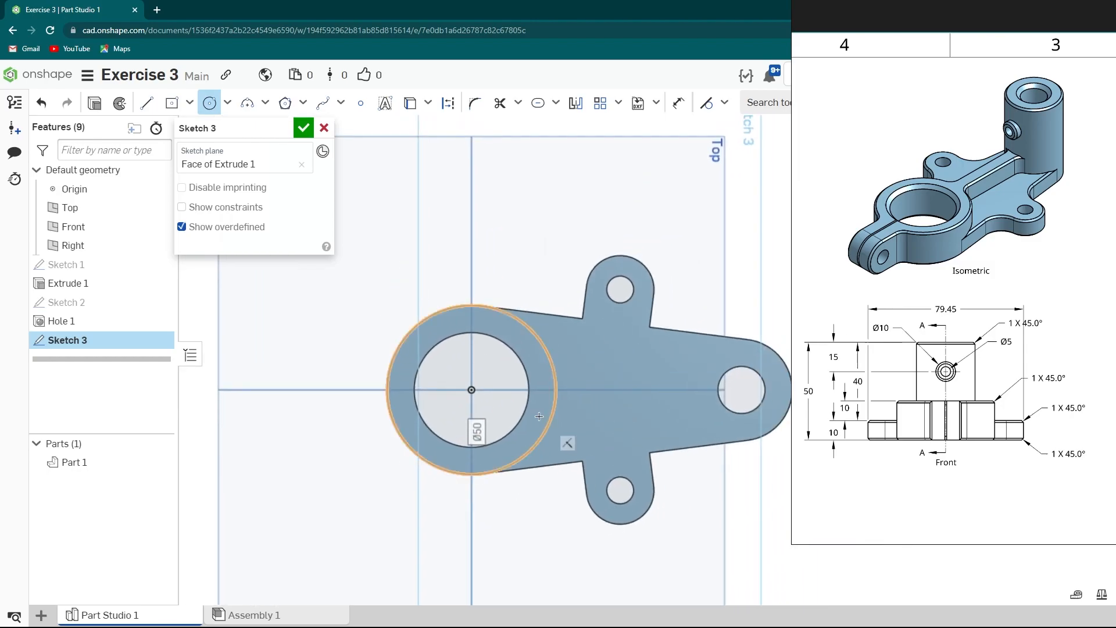
key("Escape")
left_click(526, 377)
key("s")
left_click(568, 414)
- Extrude the large ring profile 10 mm, adding it to the part
right_click_drag(543, 440, 555, 384)
left_click(94, 104)
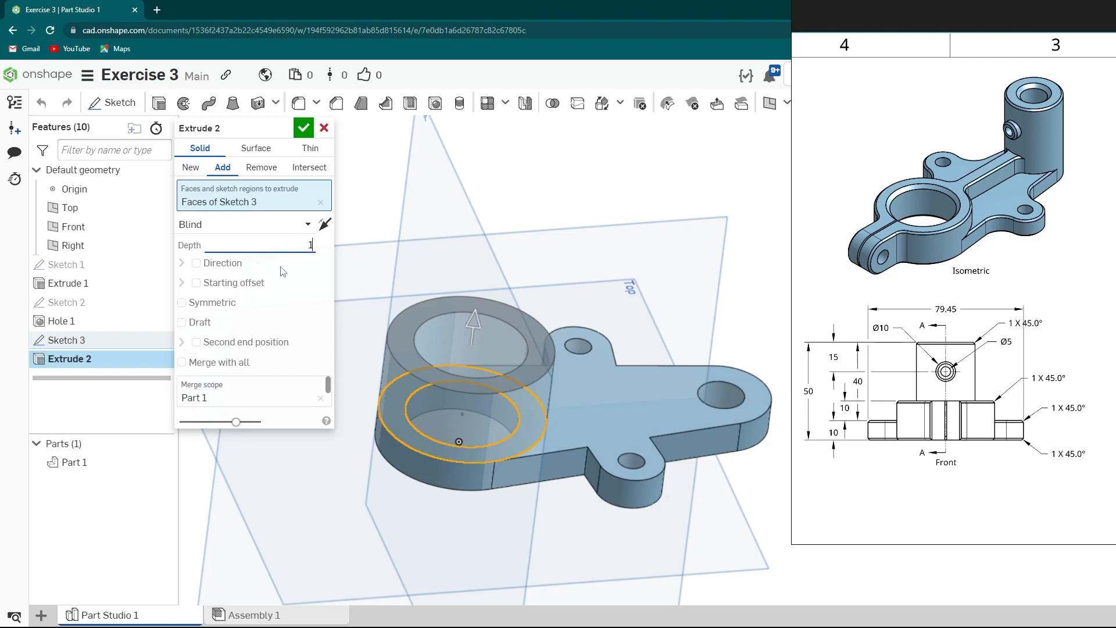
left_click(303, 128)
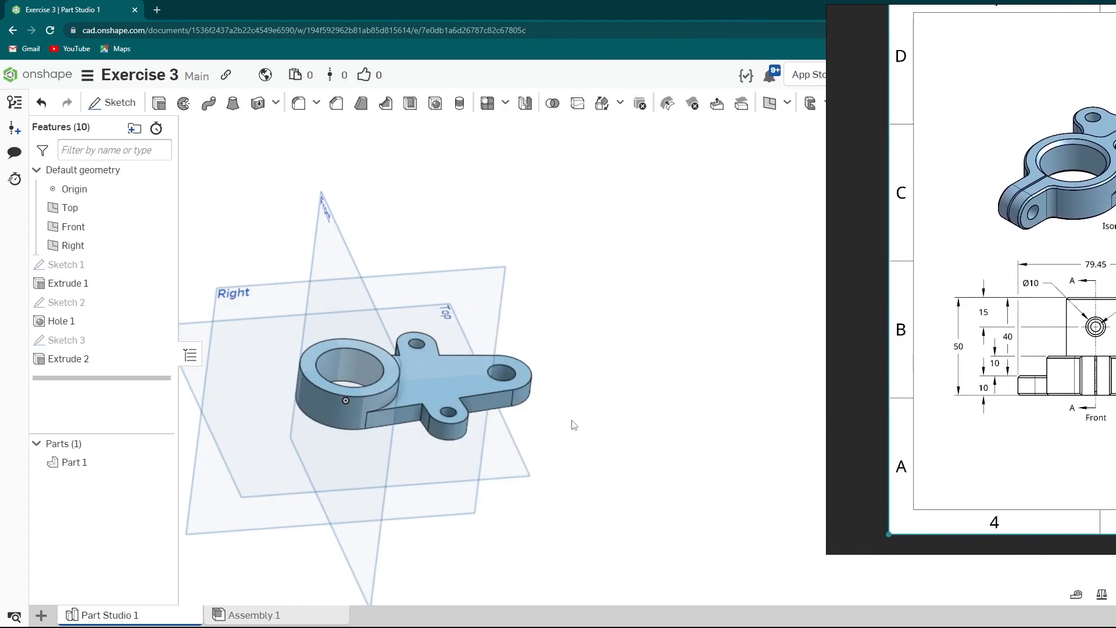
- Sketch on the top face a circle over the small end's outline and project its hole edge
right_click(411, 361)
left_click(460, 152)
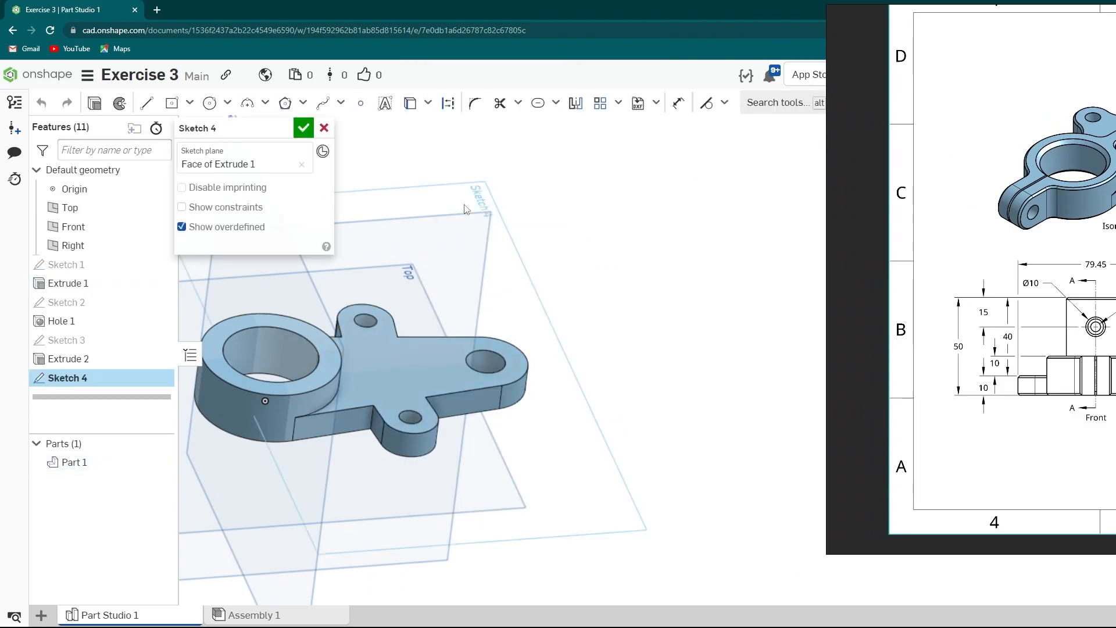
key("n")
key("s")
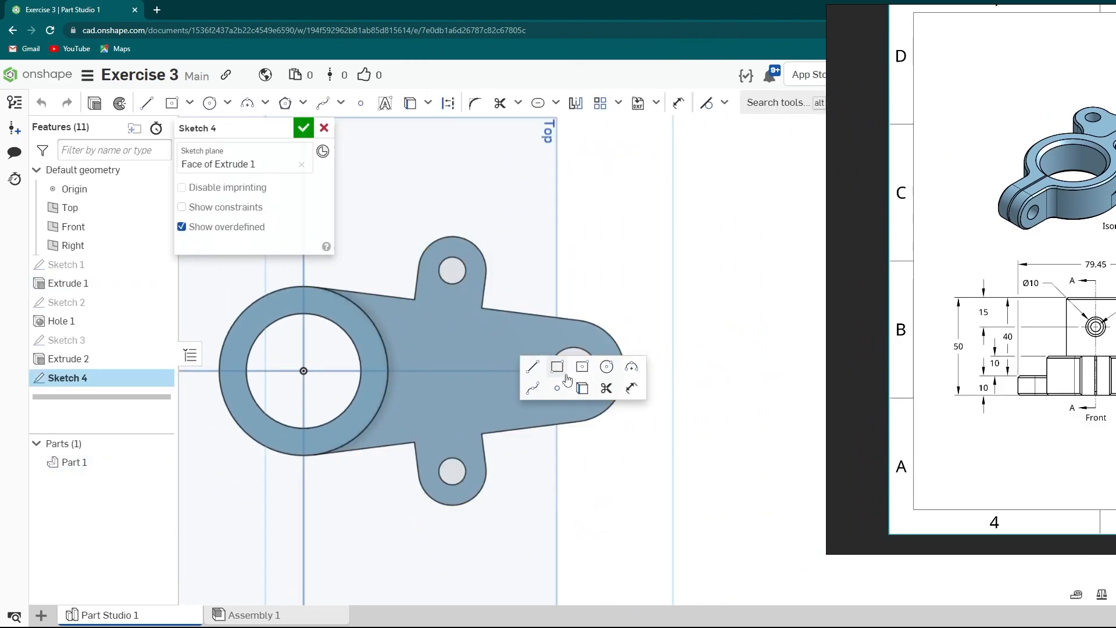
left_click(607, 368)
left_click(574, 370)
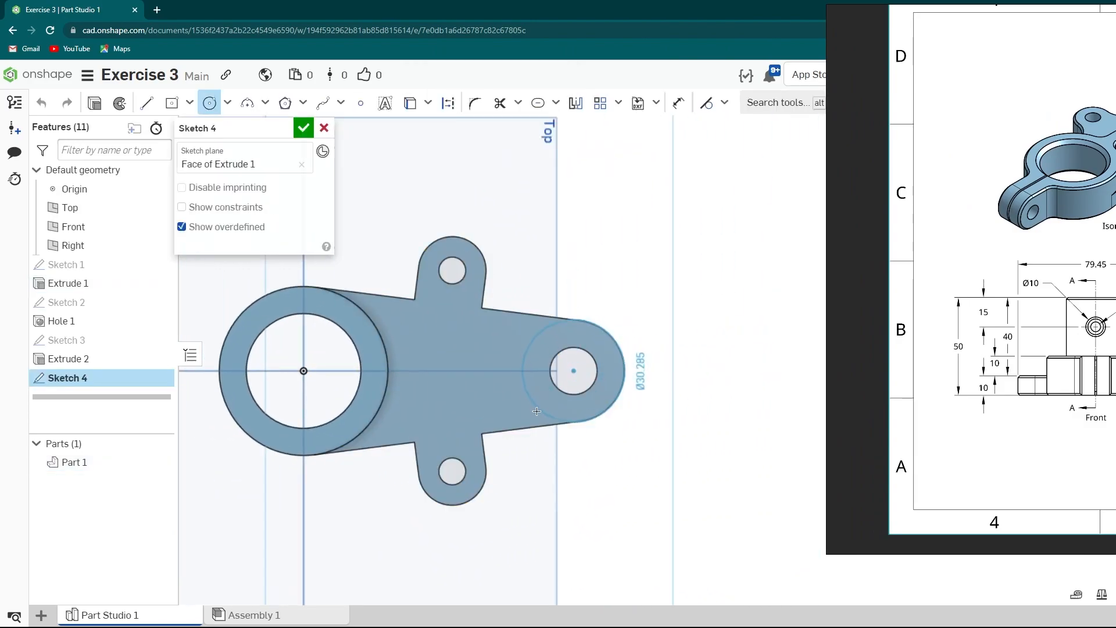
left_click(579, 420)
scroll(577, 415, "up", 2)
key("Escape")
right_click_drag(576, 416, 559, 361)
left_click(546, 380)
key("s")
left_click(612, 395)
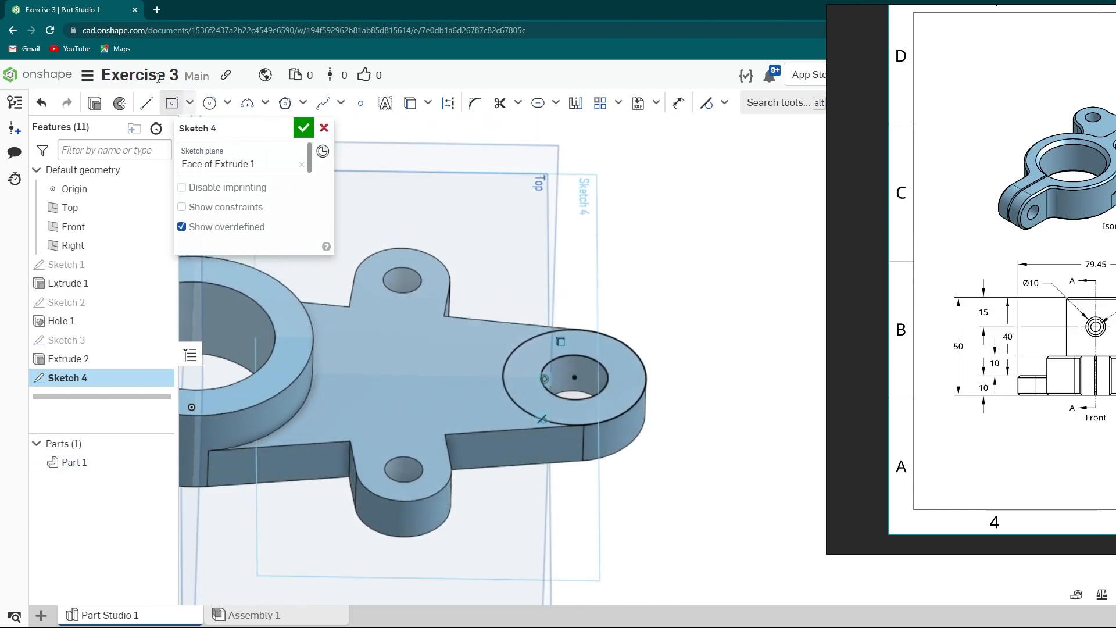
- Extrude the small ring profile 40 mm, adding it to the part
left_click(94, 104)
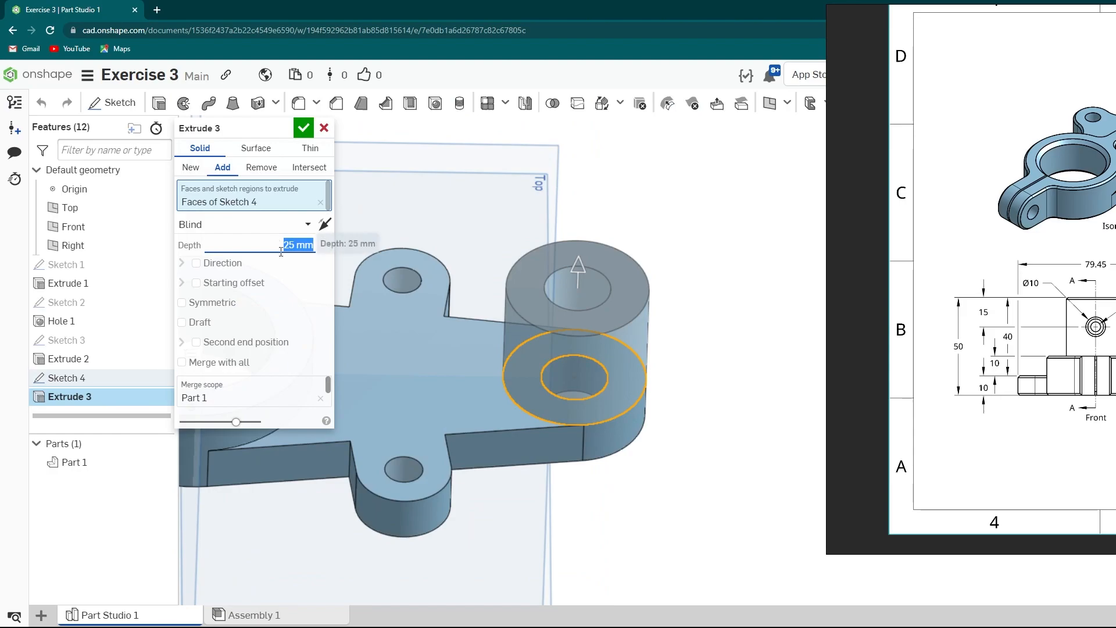
type("40")
key("Return")
scroll(529, 352, "down", 3)
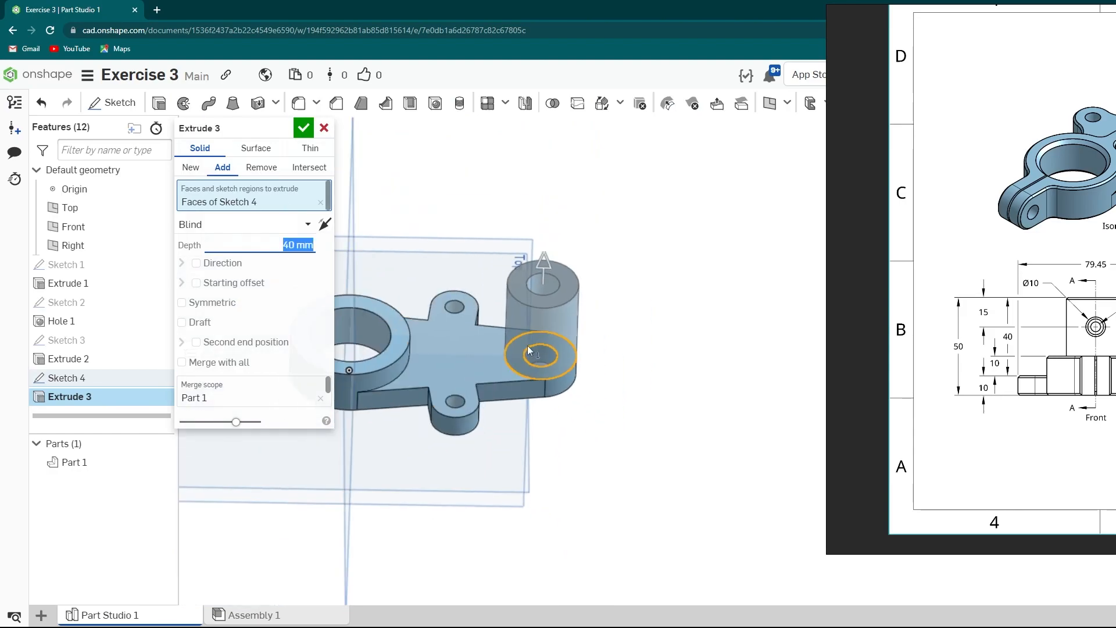
left_click(302, 129)
- Sketch a centre line on the ring's top face running from the large hole to the tall boss
right_click_drag(539, 358, 578, 349)
scroll(461, 351, "up", 5)
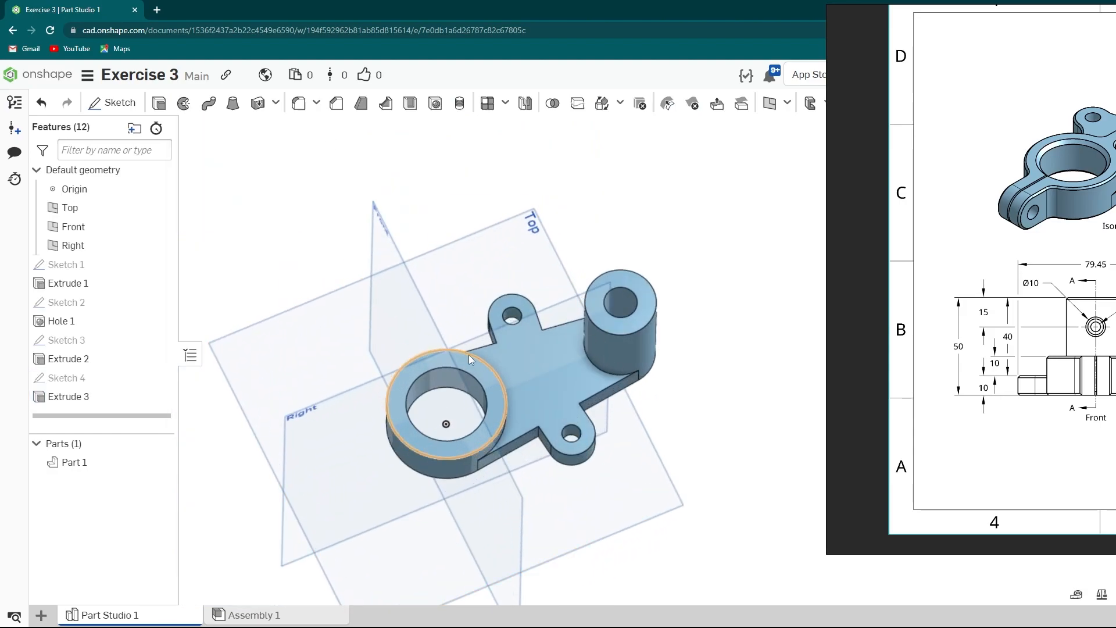
right_click(486, 378)
left_click(523, 145)
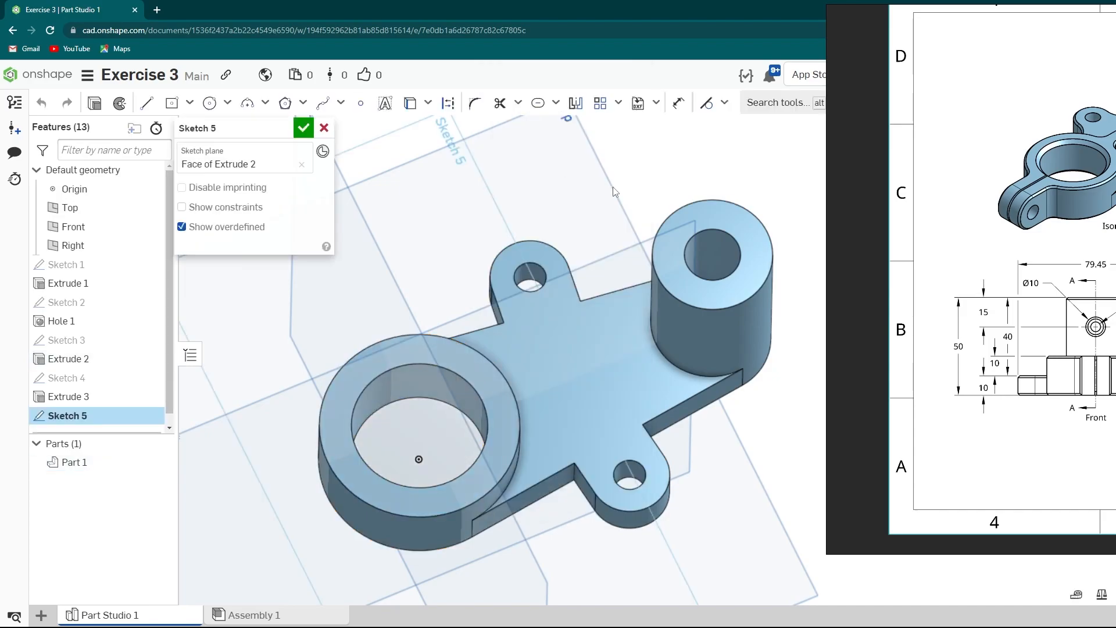
scroll(522, 239, "down", 1)
middle_click_drag(639, 253, 416, 269)
key("s")
left_click(451, 215)
scroll(436, 297, "up", 4)
left_click(436, 351)
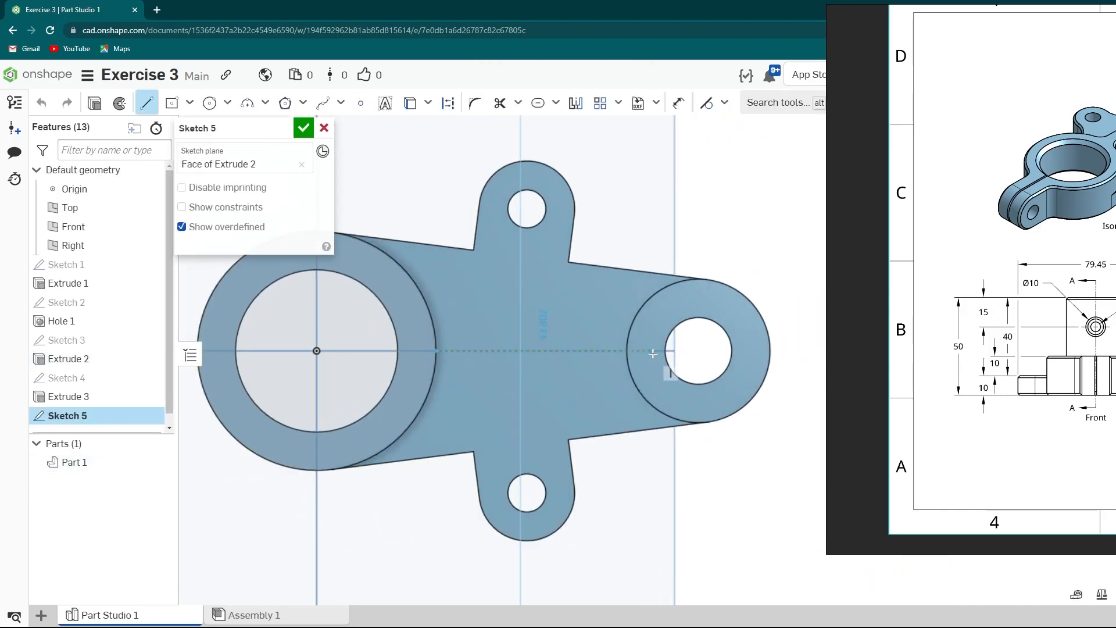
left_click(624, 354)
scroll(619, 355, "up", 4)
key("Escape")
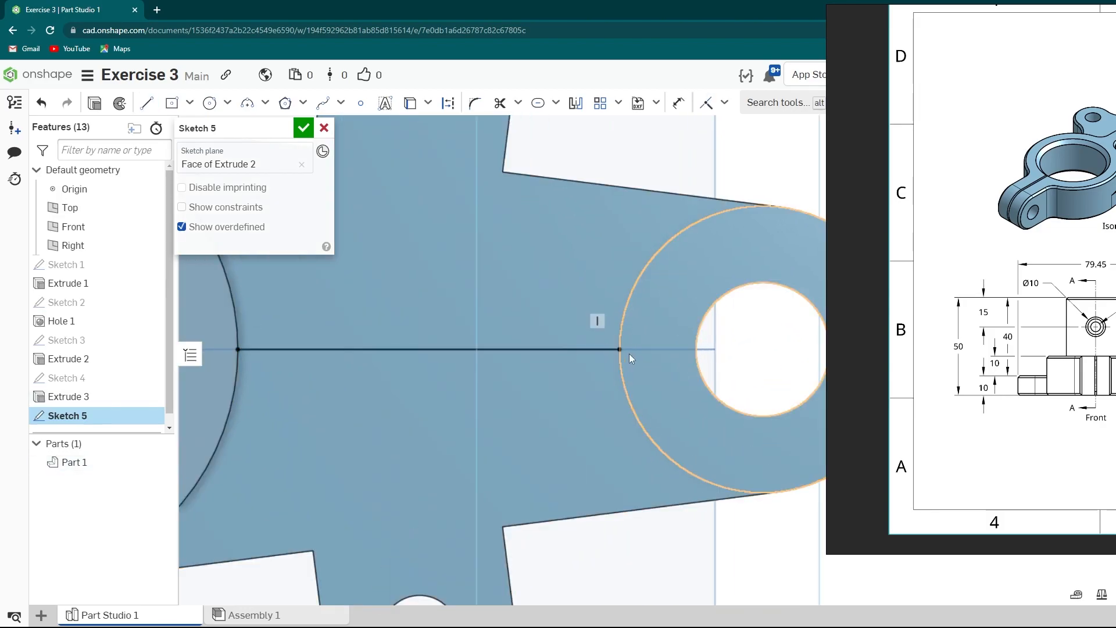
scroll(558, 372, "down", 5)
mouse_move(484, 394)
right_mouse_down()
mouse_move(480, 347)
mouse_move(562, 343)
right_mouse_up()
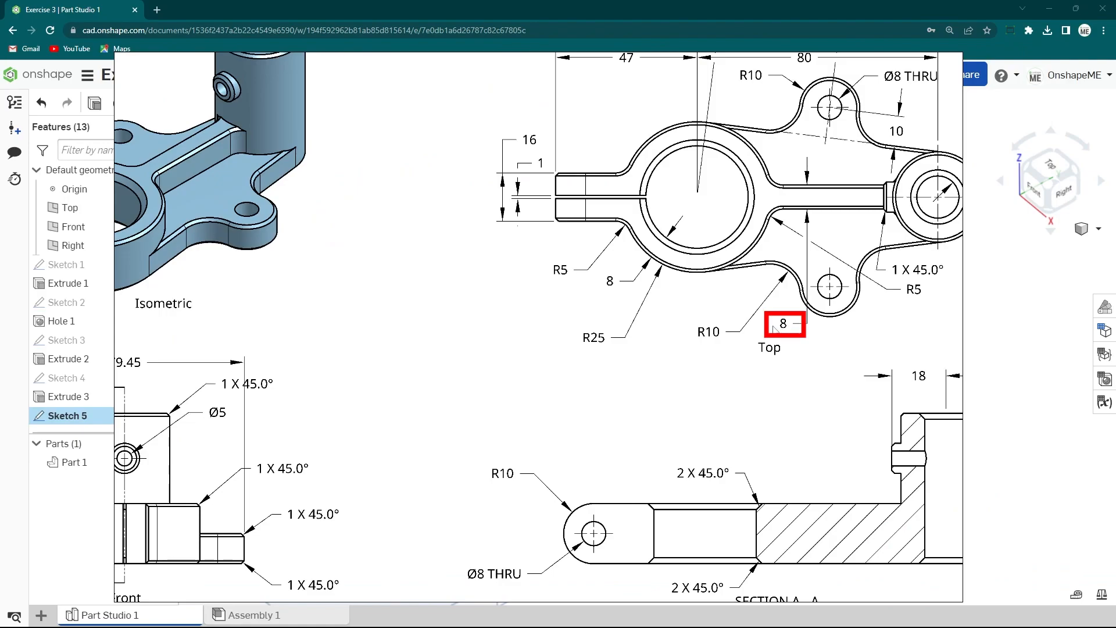
right_click_drag(558, 357, 587, 352)
left_click(302, 127)
- Create an 8 mm thick rib from the sketch line on the part, normal to the sketch plane
left_click(386, 104)
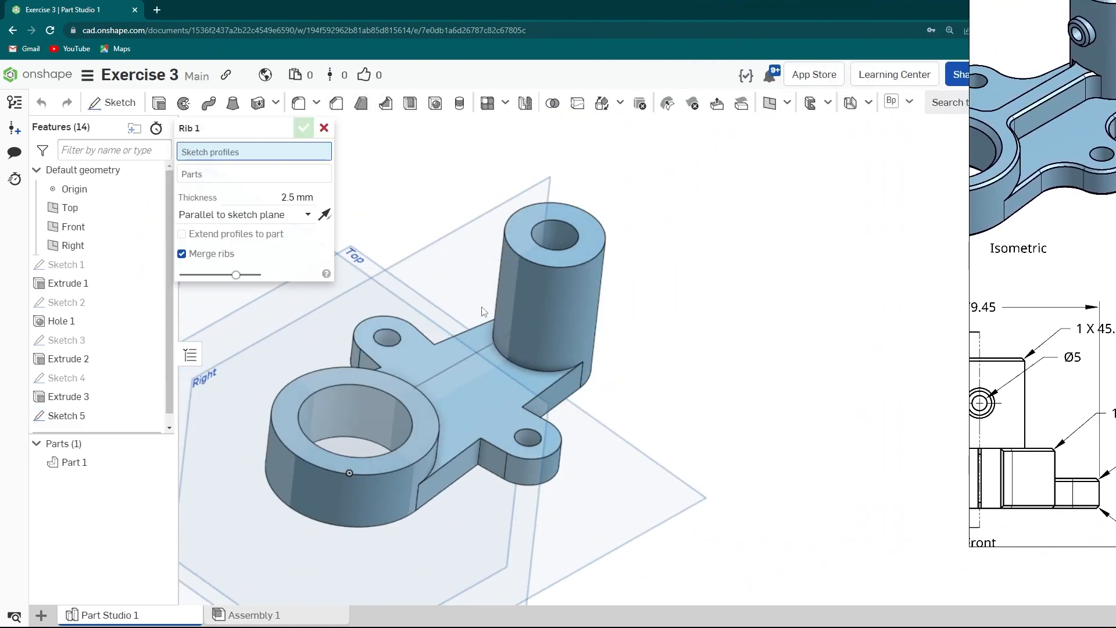
left_click(479, 350)
type("8")
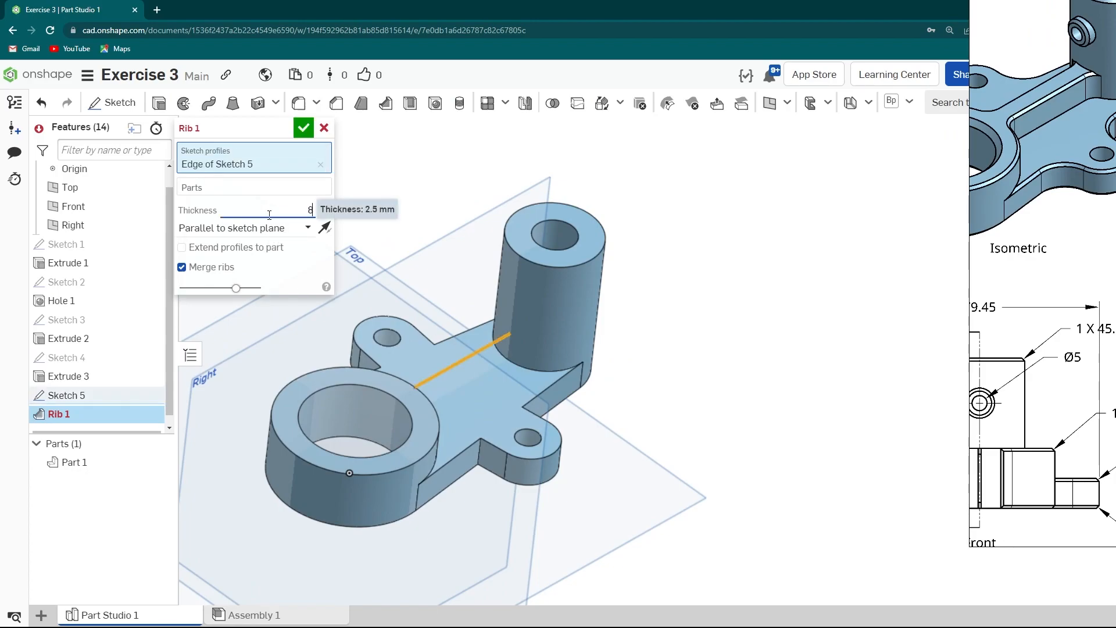
left_click(267, 189)
left_click(546, 289)
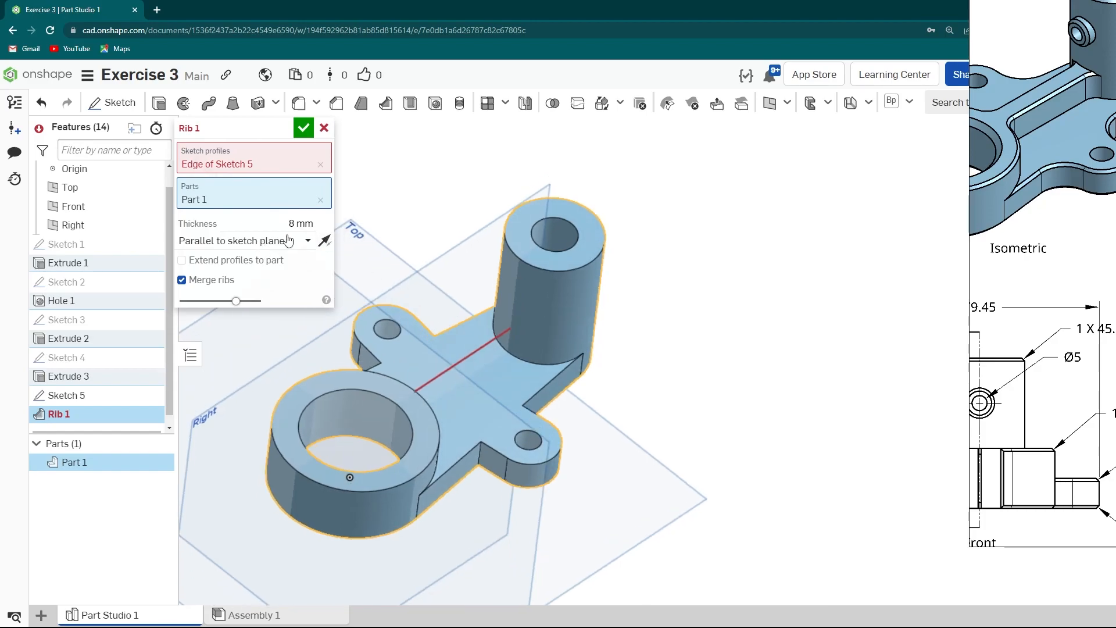
left_click(256, 241)
left_click(250, 284)
right_click_drag(459, 294, 498, 374)
scroll(466, 358, "up", 2)
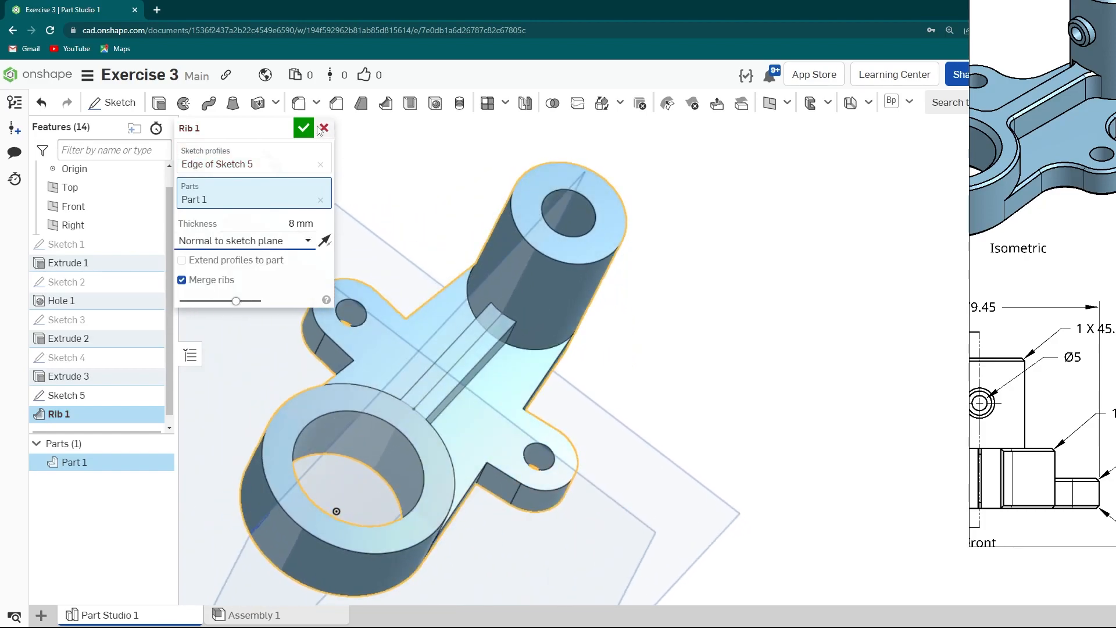
left_click(302, 126)
- Examine the reference drawing's top view dimensions
scroll(602, 349, "down", 2)
right_click_drag(600, 348, 571, 387)
scroll(567, 339, "down", 2)
right_click_drag(1035, 304, 390, 373)
scroll(660, 336, "down", 2)
mouse_move(720, 311)
middle_mouse_down()
mouse_move(585, 371)
mouse_move(737, 308)
mouse_move(658, 361)
middle_mouse_up()
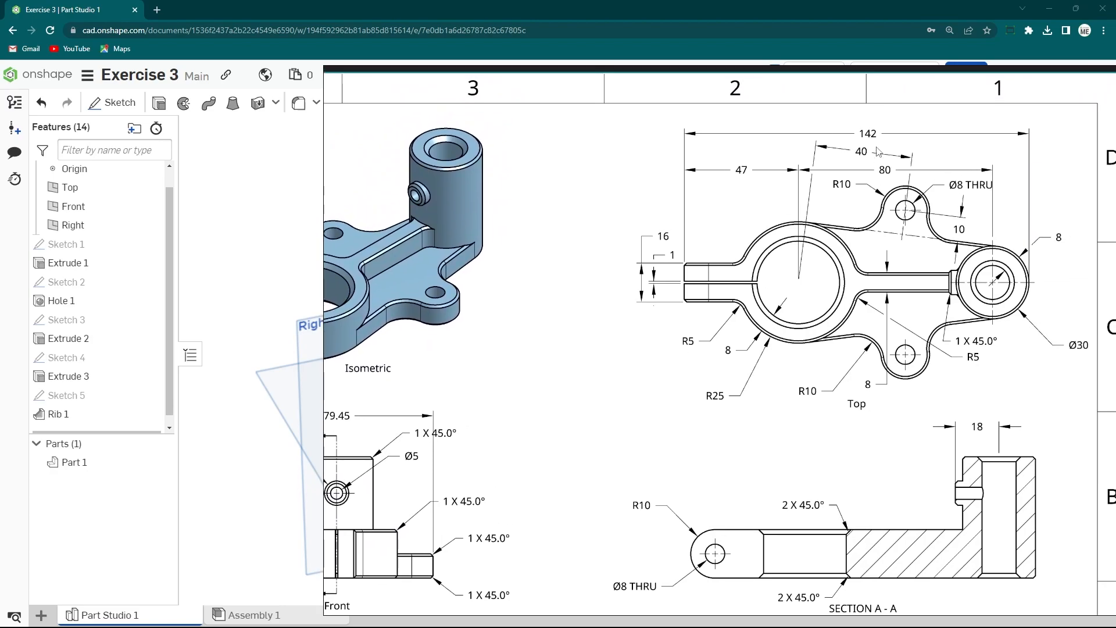
- Start a new sketch on the large ring's top face, viewed normal to it
right_click_drag(521, 356, 1114, 323)
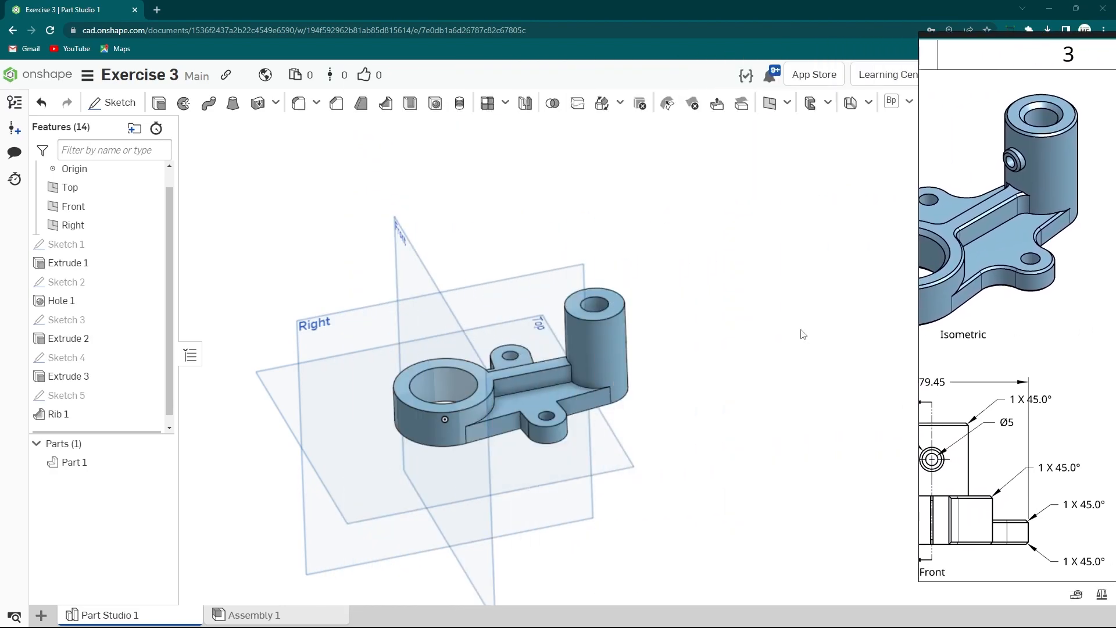
scroll(621, 333, "up", 3)
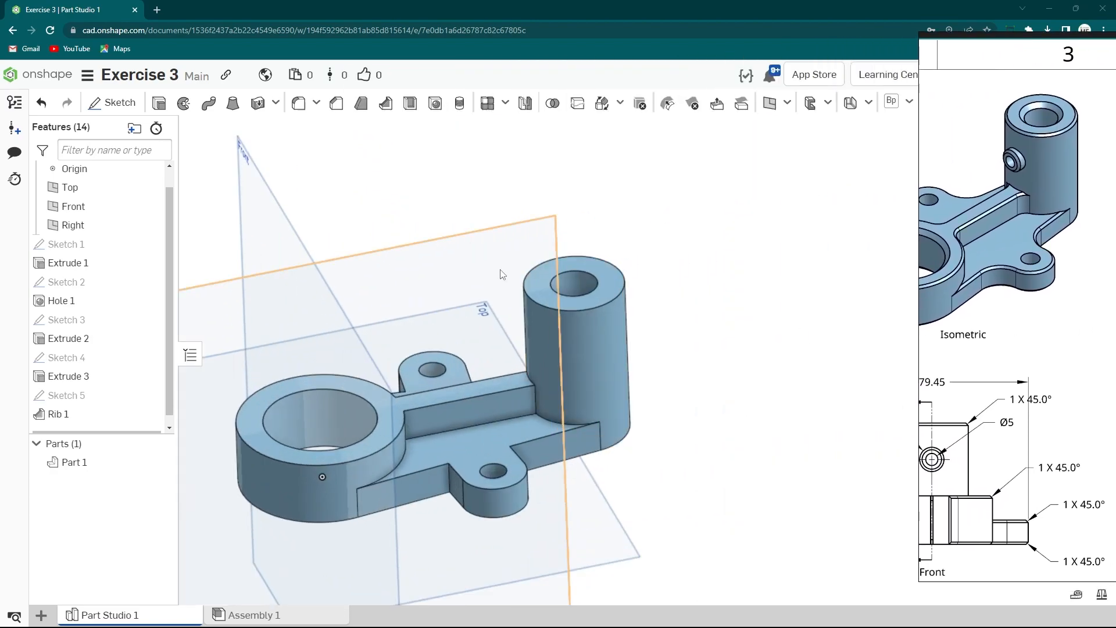
right_click(371, 444)
left_click(459, 152)
right_click_drag(589, 380, 603, 467)
key("n")
scroll(634, 355, "up", 2)
scroll(462, 358, "down", 2)
scroll(454, 365, "up", 1)
key("s")
- Sketch a vertical line along the part's centre, through both hole centres, extending past the large ring
left_click(468, 363)
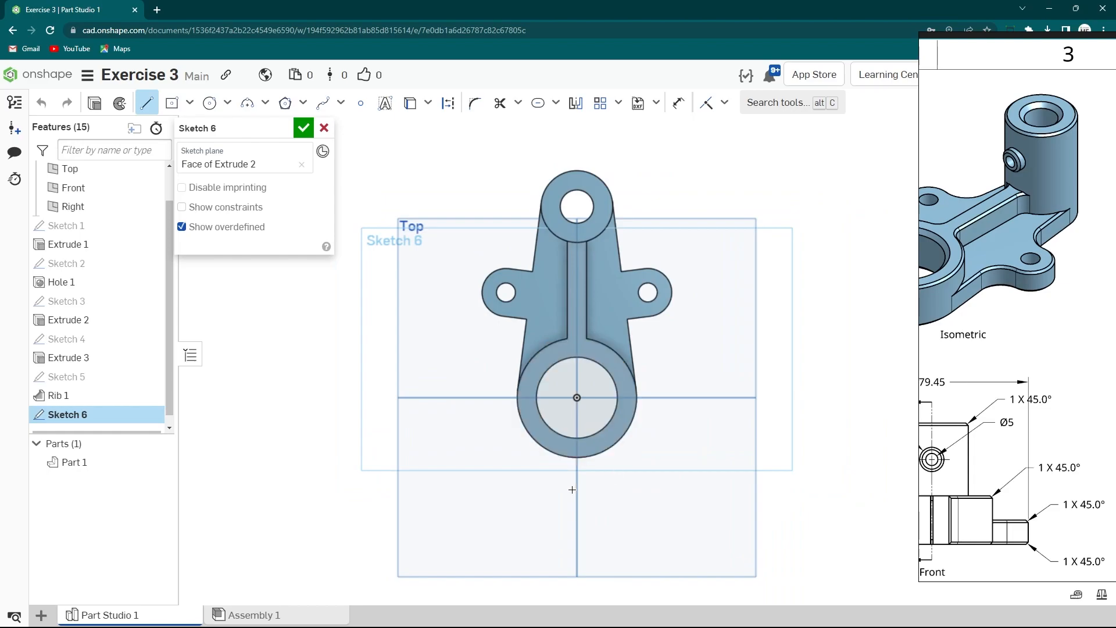
left_click(581, 131)
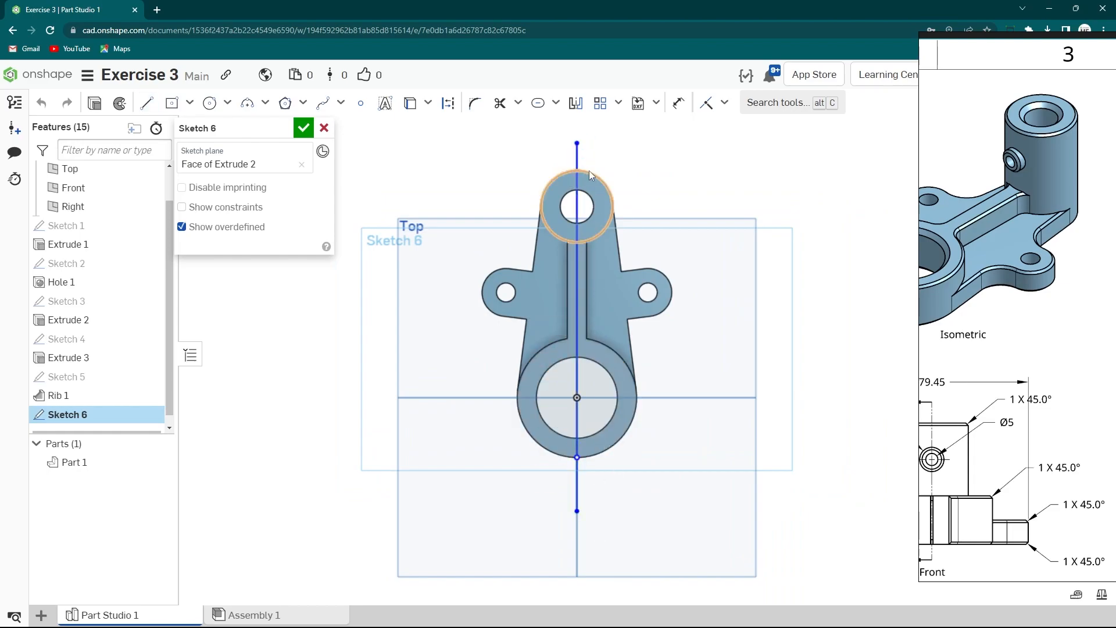
key("Escape")
scroll(588, 171, "up", 5)
left_click(567, 172)
middle_click_drag(574, 259, 557, 428)
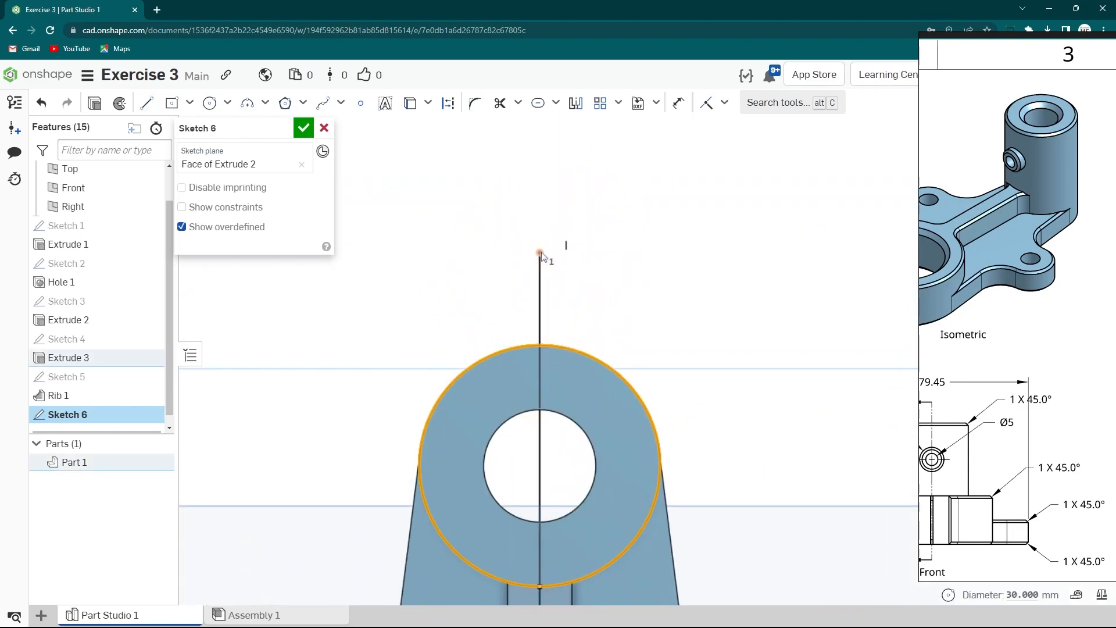
- Dimension the centre line's length as 142 mm
left_click(708, 104)
scroll(605, 333, "down", 8)
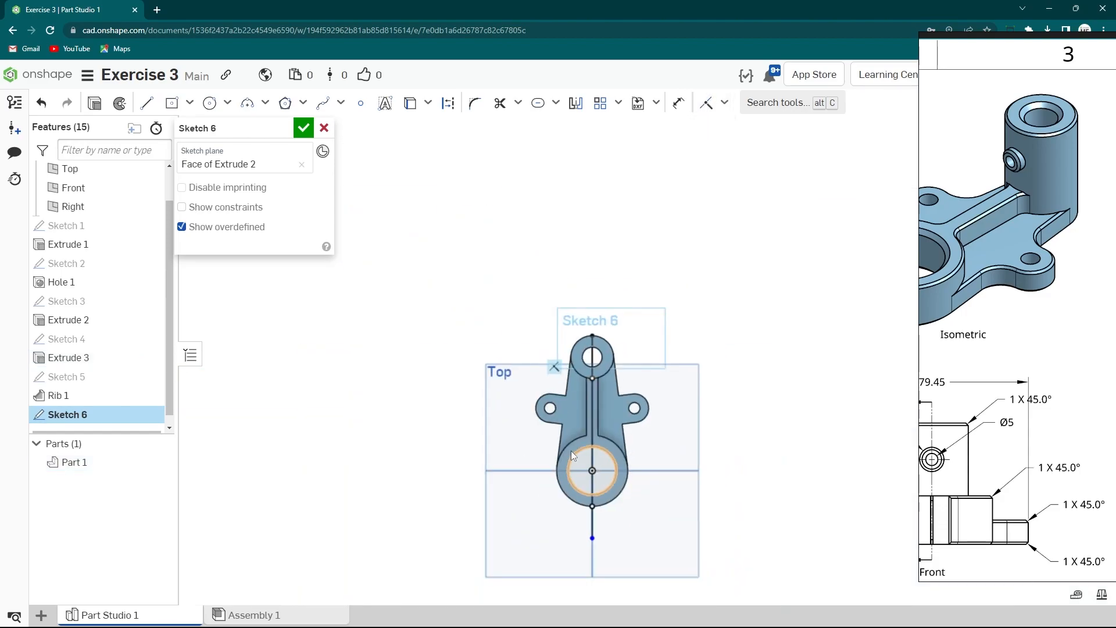
middle_click_drag(529, 508, 473, 356)
scroll(472, 356, "up", 2)
key("s")
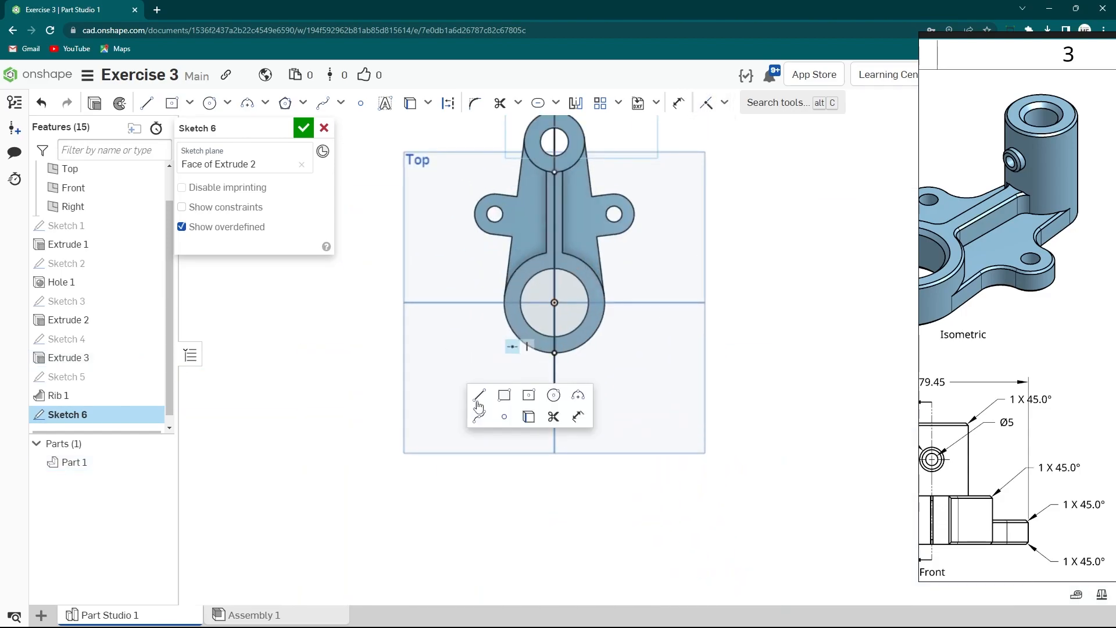
left_click(575, 417)
left_click(555, 378)
left_click(404, 317)
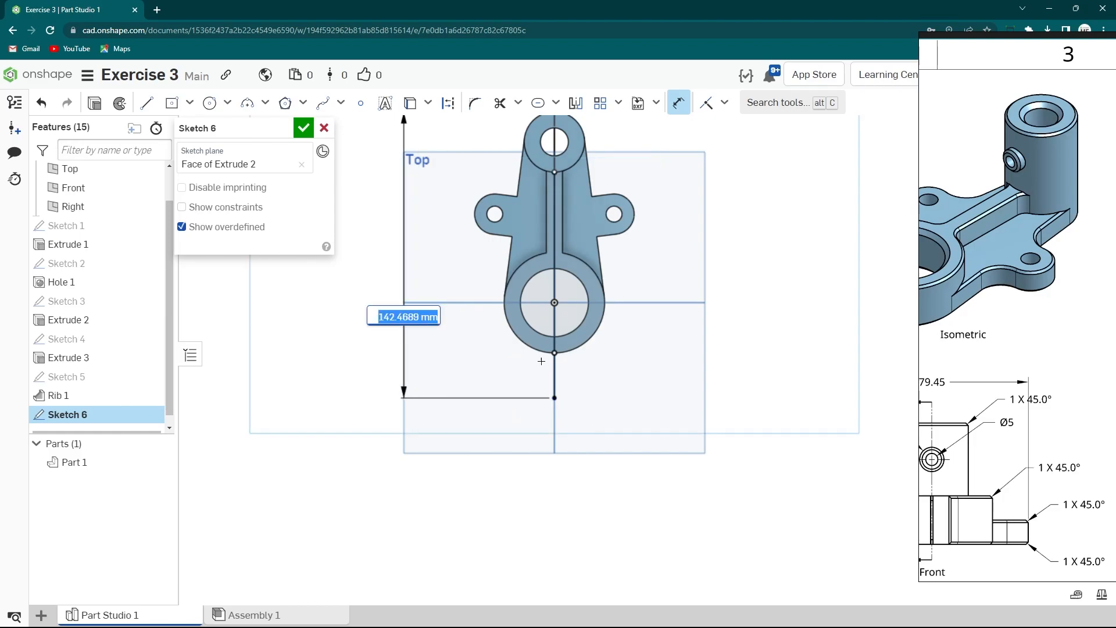
type("142")
key("Return")
- Convert the centre line into construction geometry
scroll(581, 378, "up", 3)
left_click(560, 354)
key("q")
scroll(403, 419, "down", 2)
left_click(619, 435)
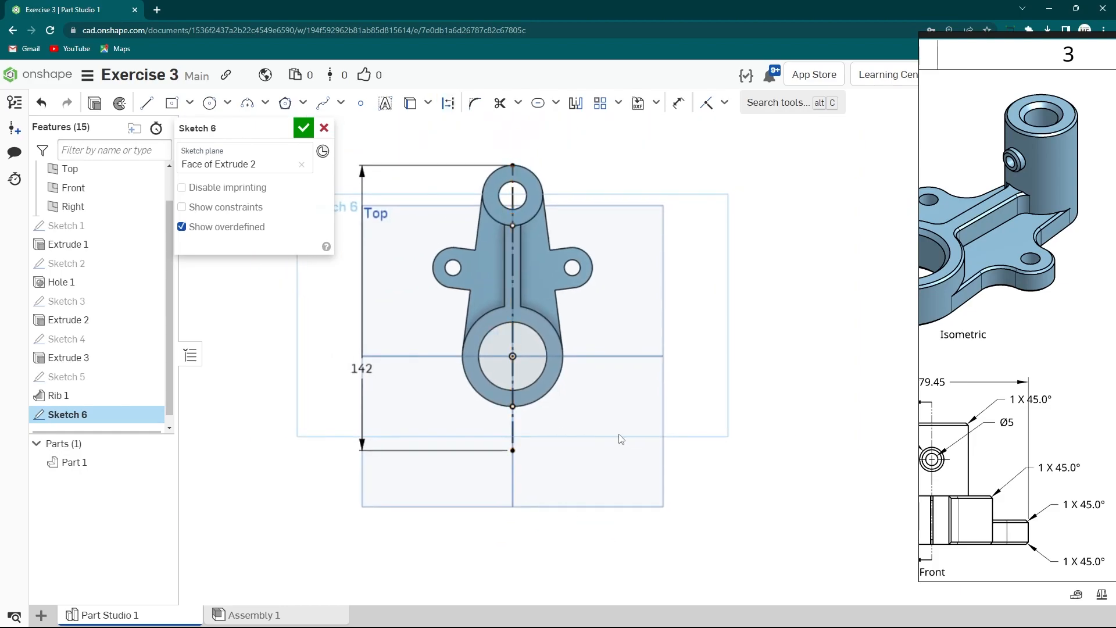
- Draw a rectangle from the large ring to the centre line's end and constrain it symmetric about the line
mouse_move(1016, 351)
left_mouse_down()
mouse_move(990, 361)
mouse_move(474, 380)
left_mouse_up()
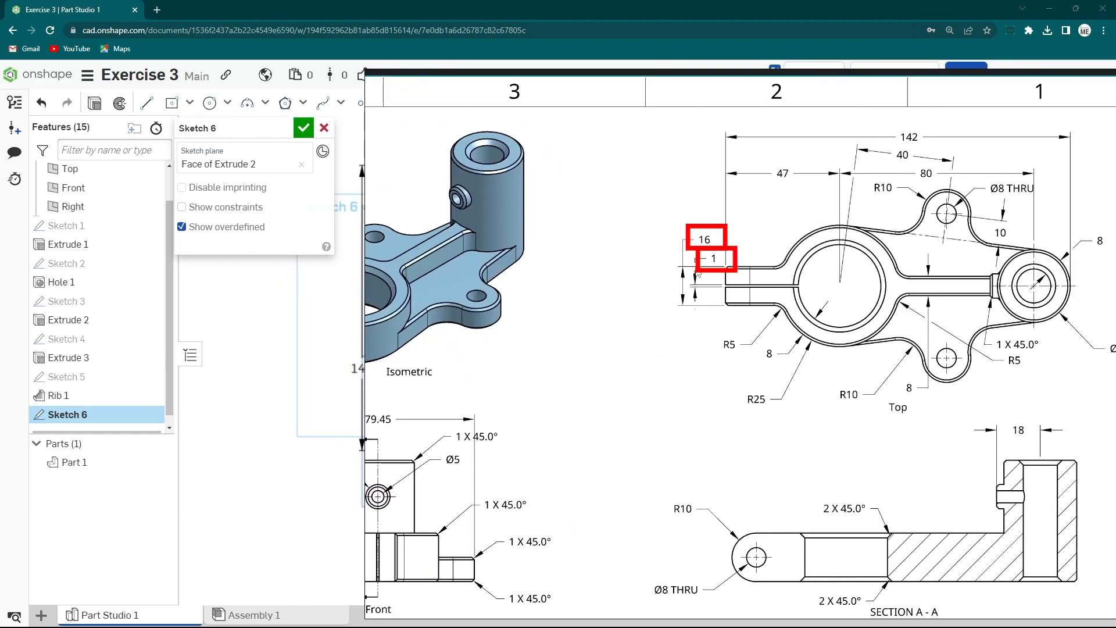
mouse_move(601, 352)
left_mouse_down()
mouse_move(1074, 350)
mouse_move(1115, 335)
left_mouse_up()
scroll(572, 445, "up", 2)
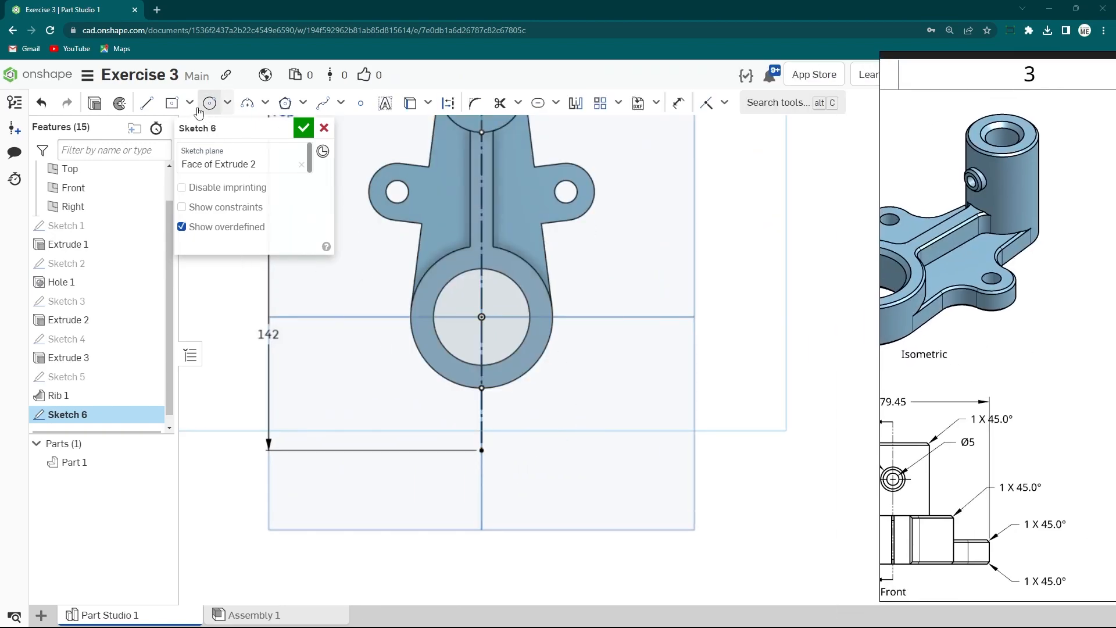
left_click(171, 103)
scroll(461, 389, "up", 1)
left_click(486, 411)
left_click(527, 461)
scroll(502, 463, "up", 3)
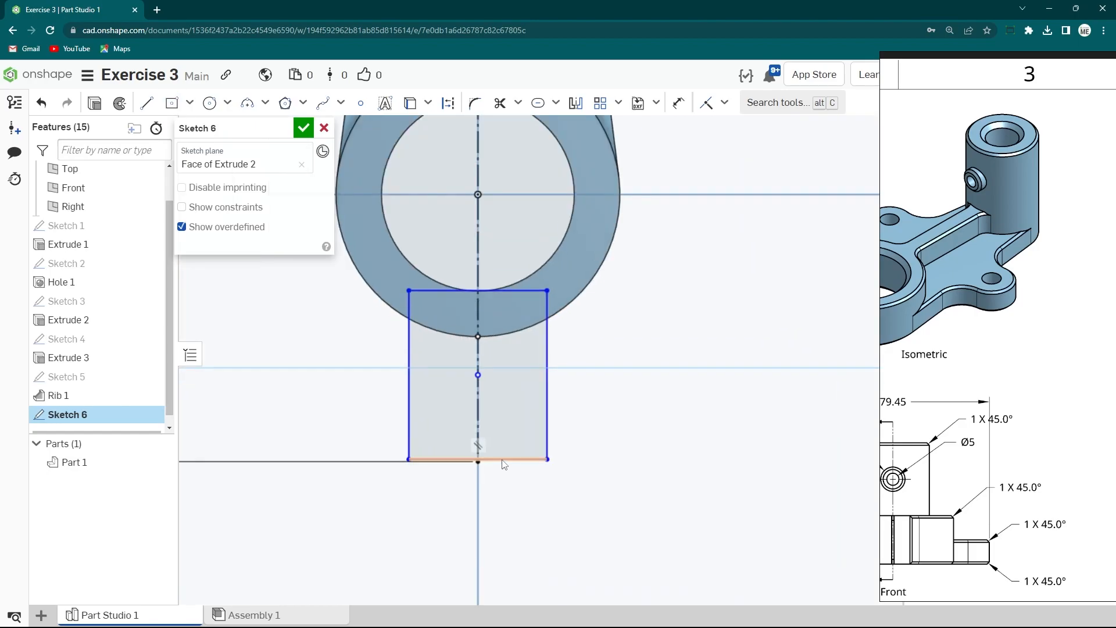
left_click(476, 465)
left_click(707, 103)
left_click(508, 293)
left_click(511, 286, "shift")
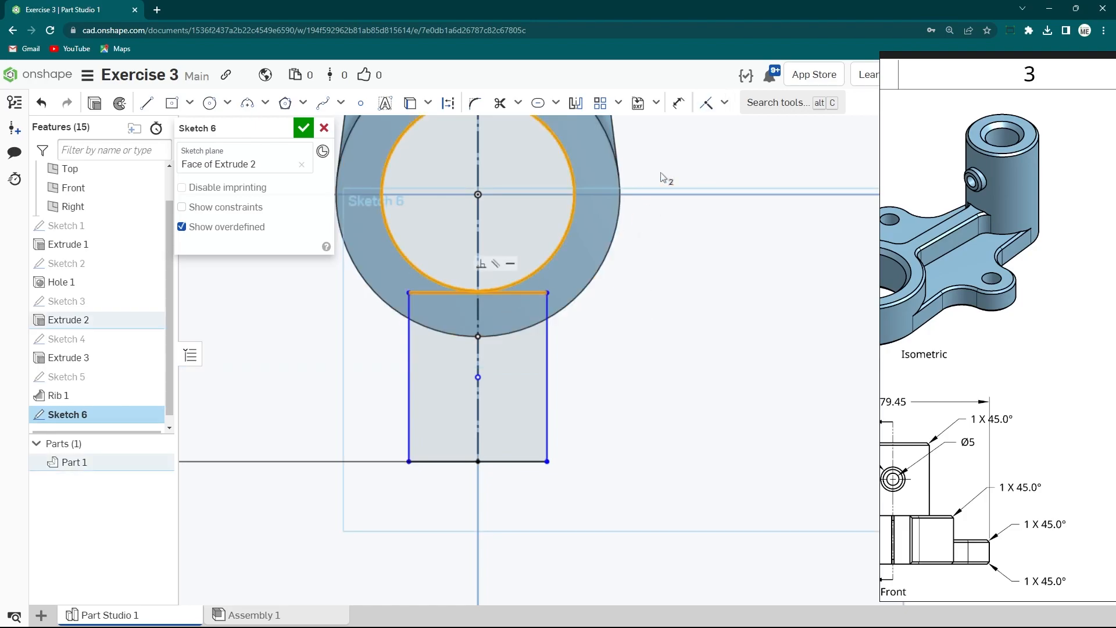
left_click(724, 103)
left_click(723, 208)
- Dimension the rectangle's width as 16 mm
scroll(580, 380, "down", 2)
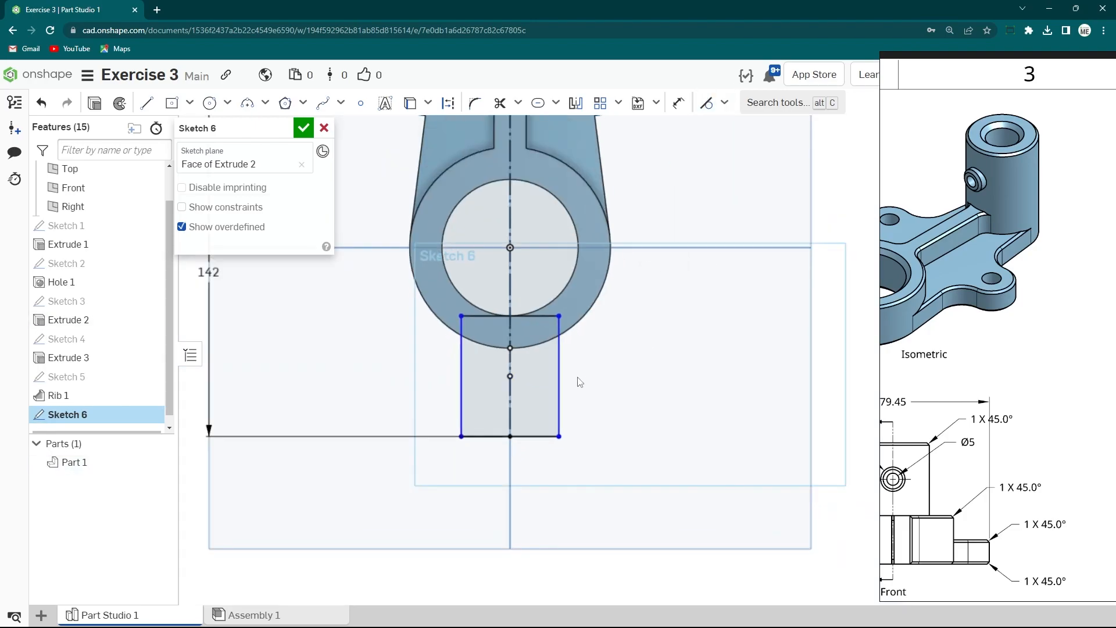
scroll(580, 381, "up", 2)
right_click(580, 381)
left_click(658, 393)
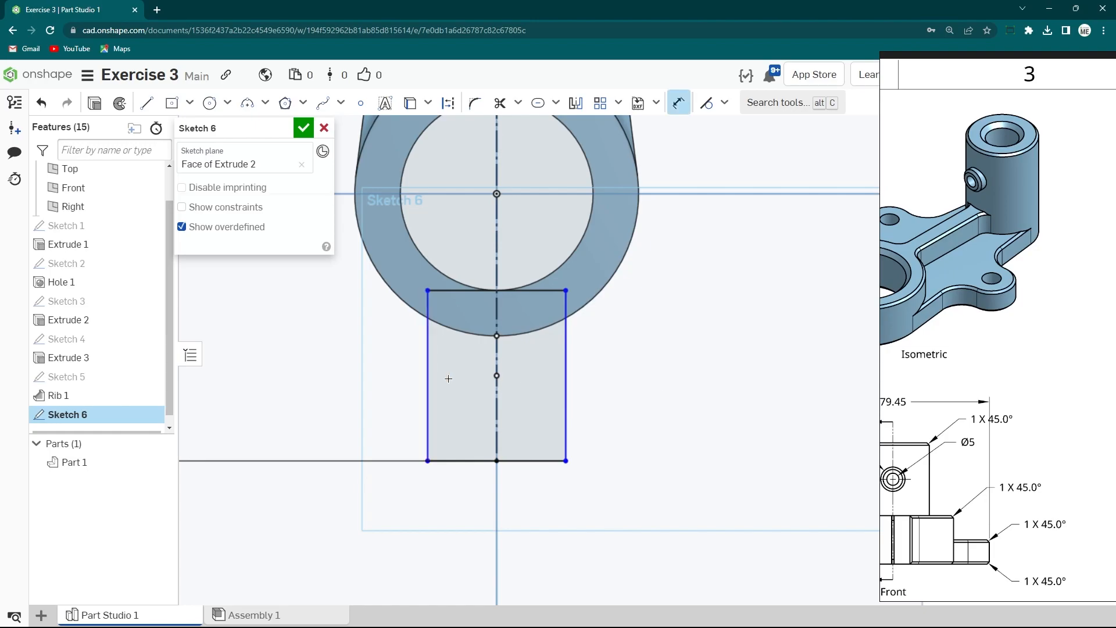
left_click(564, 384)
left_click(465, 502)
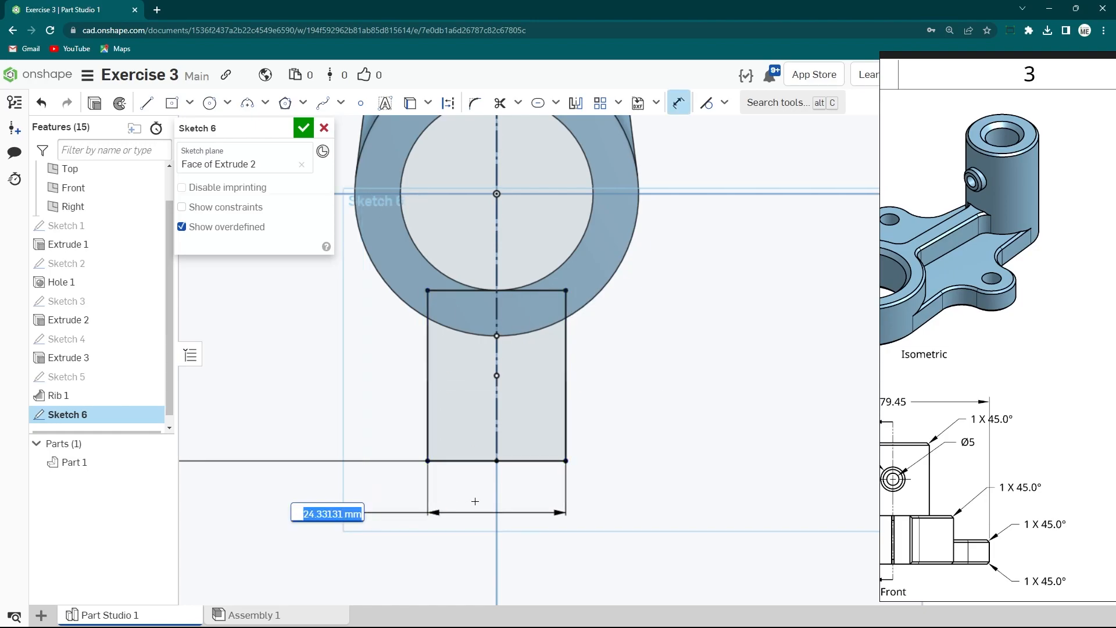
key("Return")
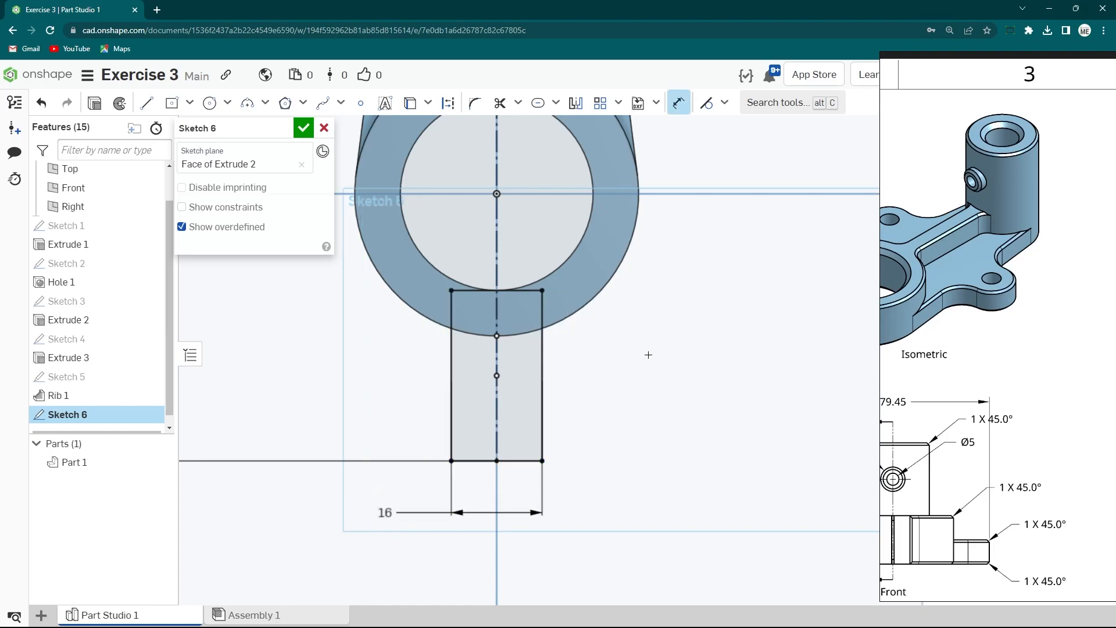
- Extrude the rectangle up to a face of the ring, adding it to the part as a tab
scroll(581, 395, "down", 4)
key("s")
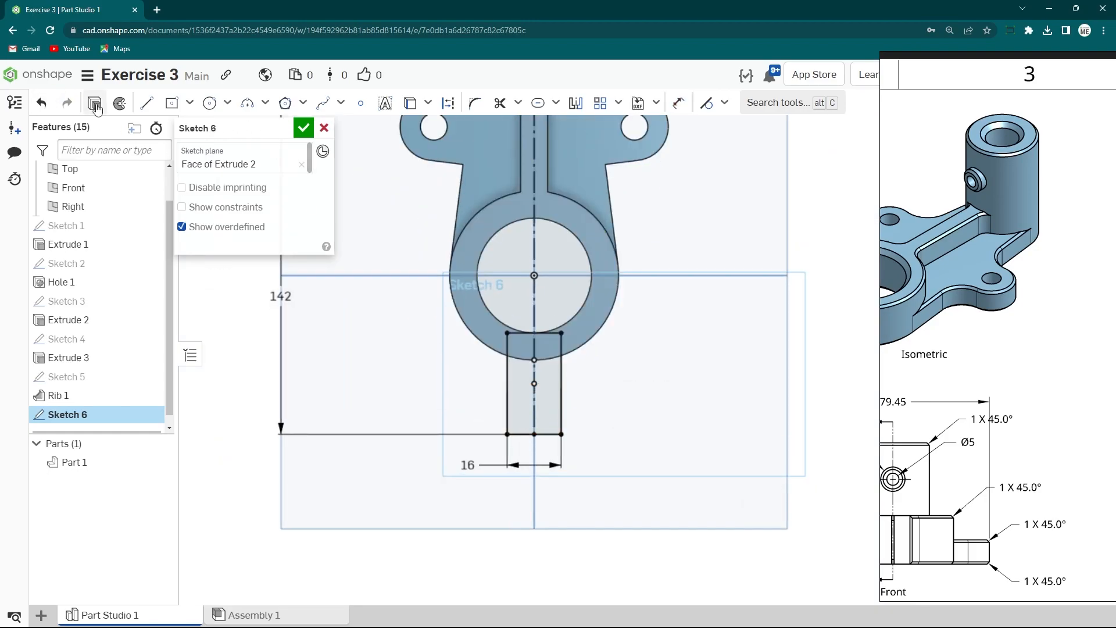
key("shift+e")
left_click(252, 224)
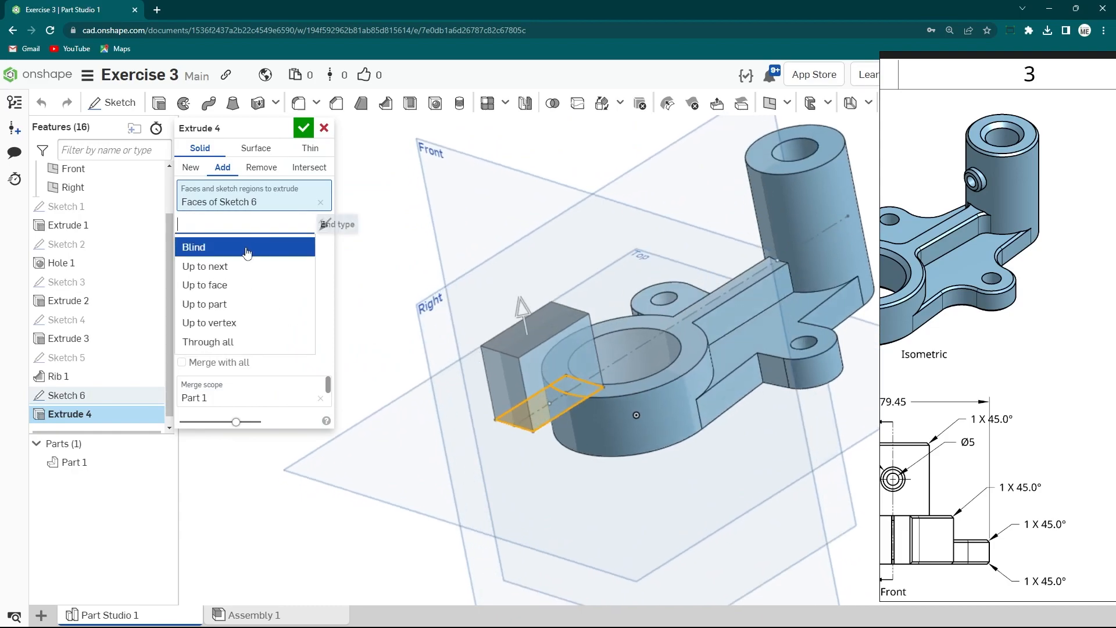
left_click(227, 289)
right_click_drag(573, 450, 602, 390)
left_click(610, 484)
right_click_drag(611, 484, 604, 547)
left_click(304, 128)
- Start a sketch on the tab's top face and draw a narrow centre-point rectangle along the tab
right_click_drag(608, 384, 594, 446)
scroll(595, 445, "up", 2)
left_click(585, 437)
right_click(584, 437)
left_click(634, 154)
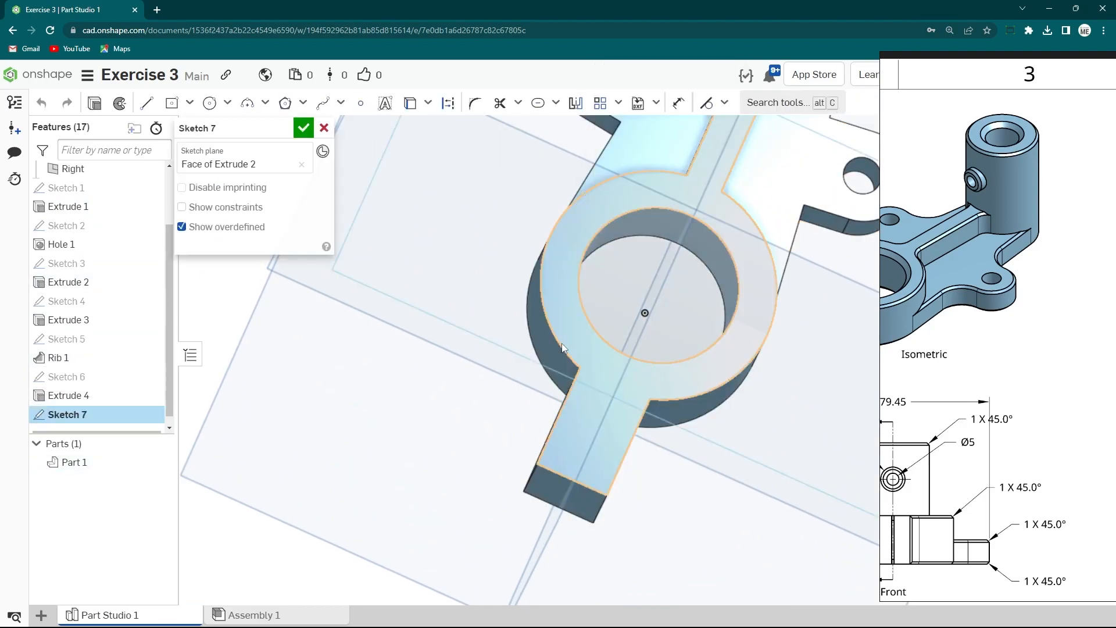
key("f")
key("s")
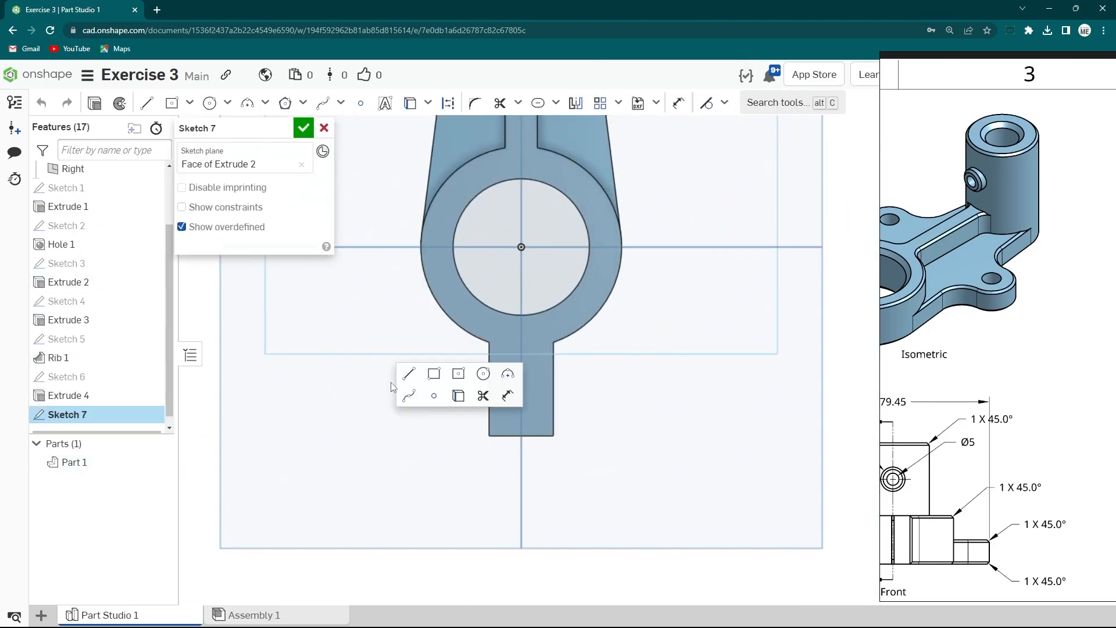
left_click(463, 374)
scroll(502, 291, "up", 2)
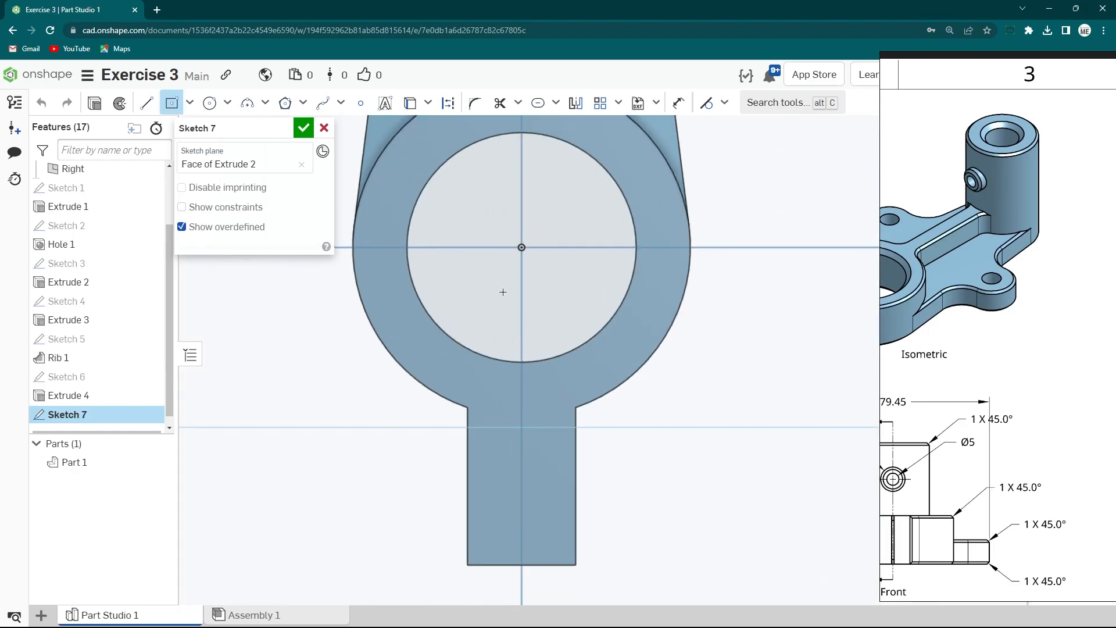
left_click(524, 314)
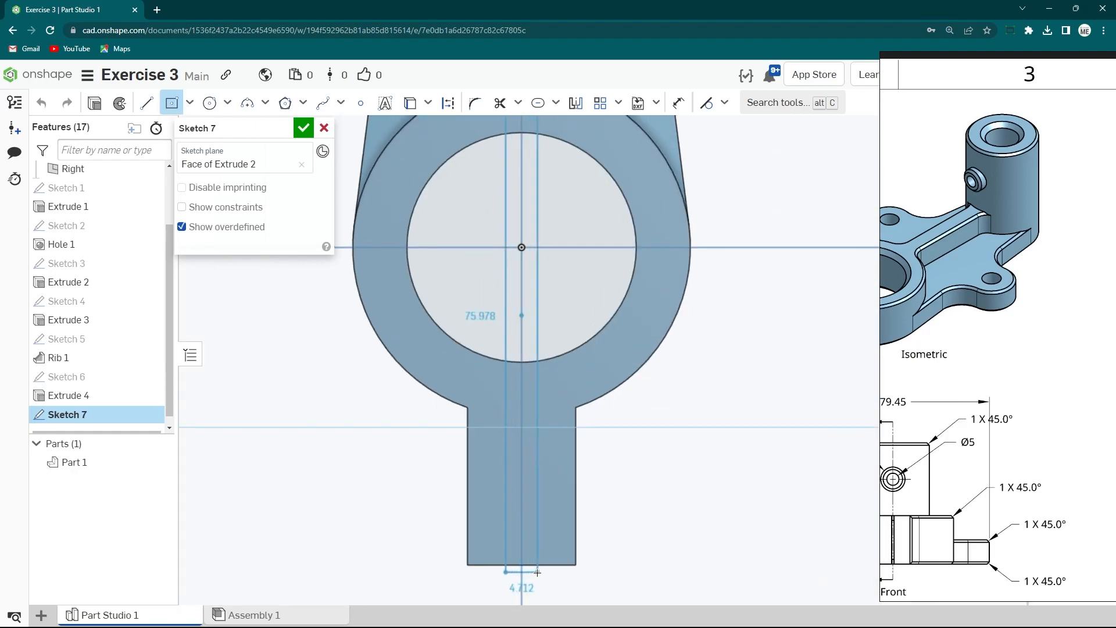
left_click(536, 564)
key("Escape")
- Constrain the narrow rectangle's inner edge midpoint to the large ring's centre
scroll(502, 494, "down", 3)
scroll(510, 274, "up", 3)
left_click(511, 274)
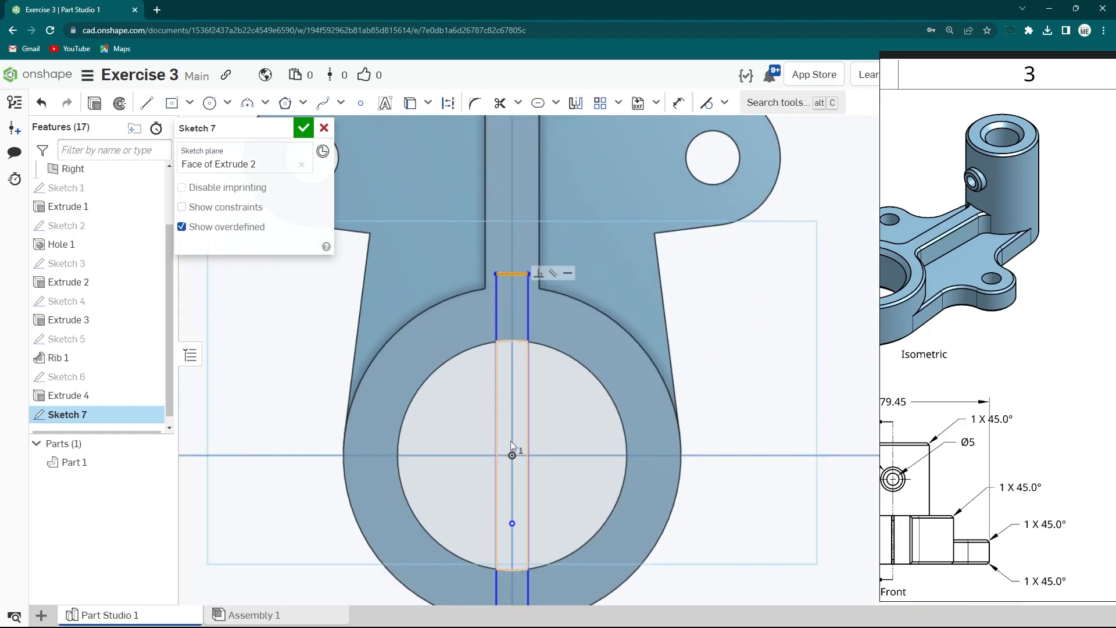
left_click(511, 453)
left_click(724, 103)
left_click(742, 333)
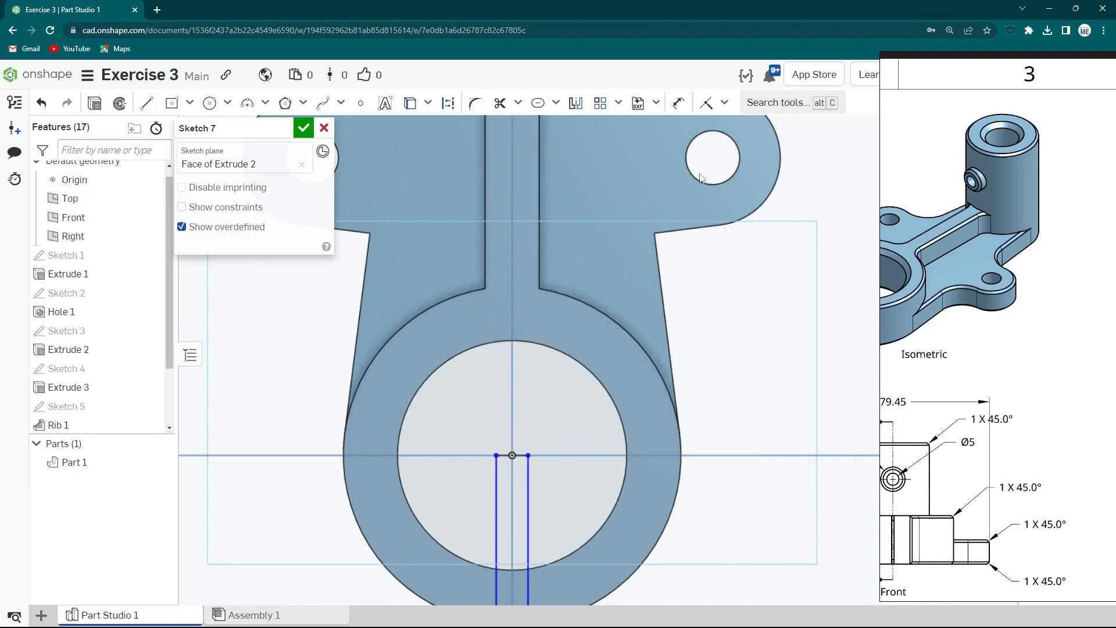
- Dimension the narrow rectangle's width
scroll(590, 391, "down", 3)
middle_click_drag(591, 390, 563, 336)
key("s")
left_click(772, 432)
scroll(578, 388, "up", 3)
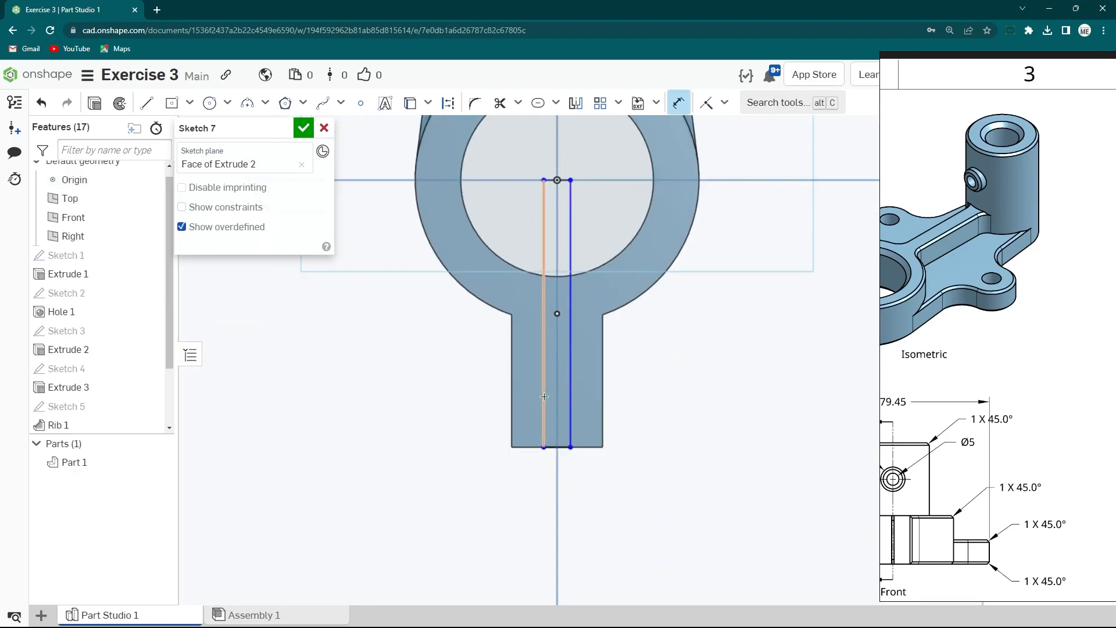
left_click(545, 396)
left_click(576, 397)
left_click(668, 474)
key("Return")
- Extrude the narrow rectangle as a Remove cut Through all, slitting the tab and ring
scroll(649, 454, "down", 3)
mouse_move(646, 456)
right_mouse_down()
mouse_move(626, 386)
mouse_move(621, 404)
right_mouse_up()
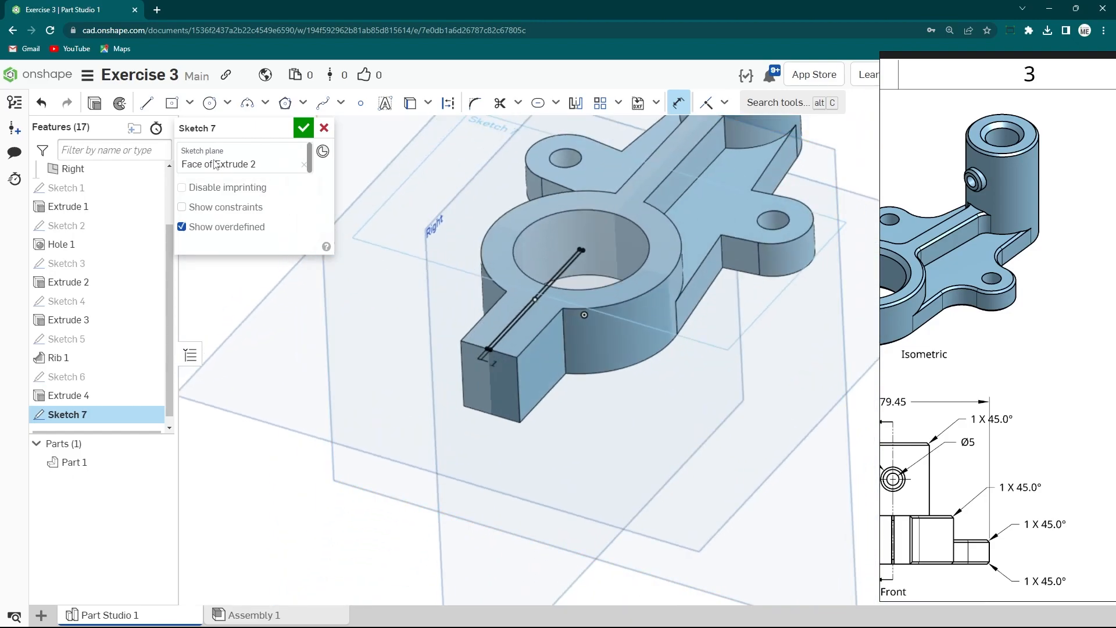
left_click(94, 105)
left_click(267, 170)
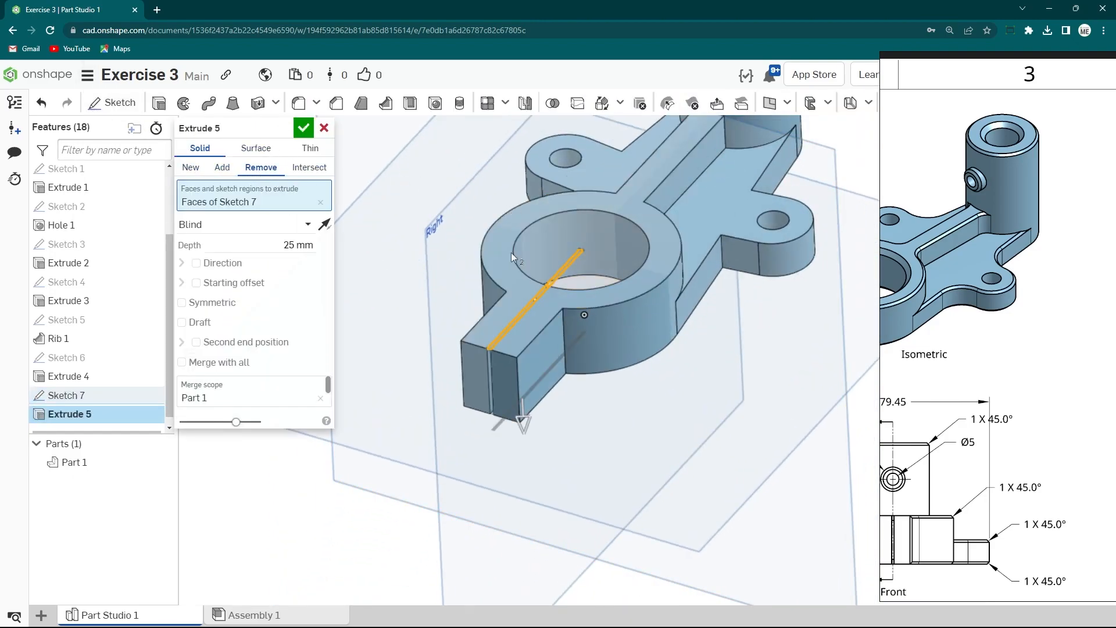
scroll(518, 386, "up", 3)
right_click_drag(518, 386, 474, 393)
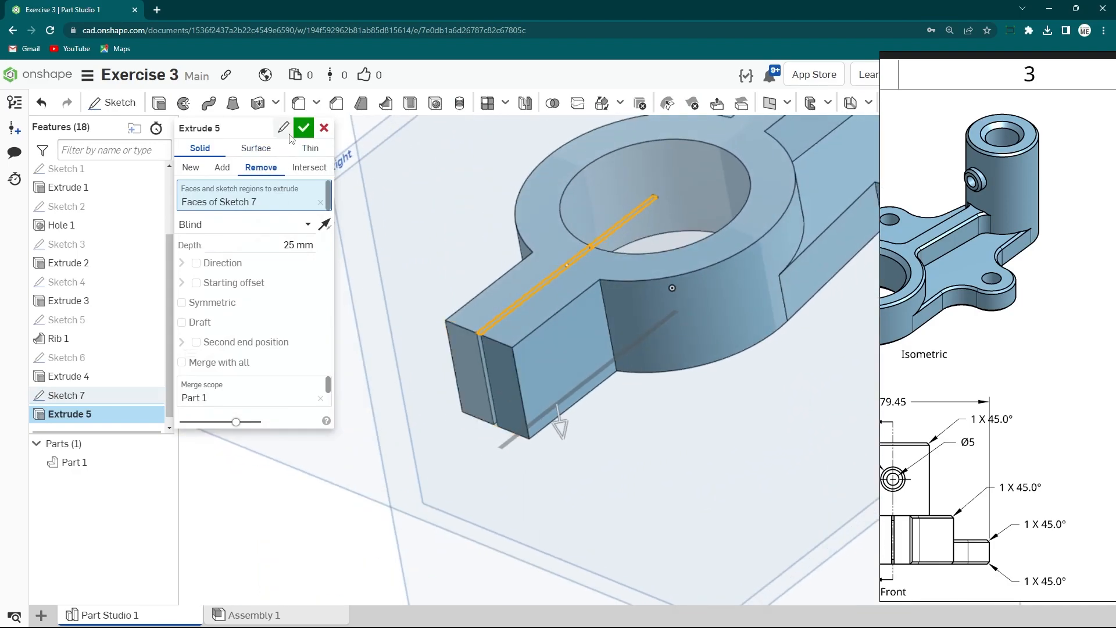
left_click(221, 232)
left_click(211, 341)
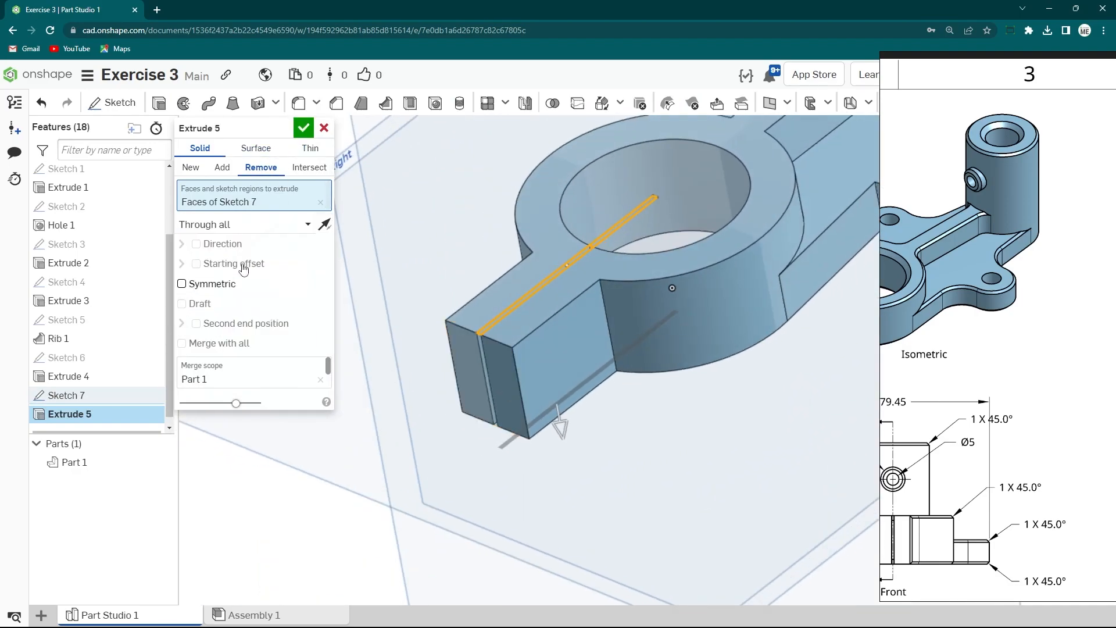
left_click(303, 128)
- Fillet the four end edges of the split tab with a 10 mm radius
scroll(487, 208, "down", 3)
mouse_move(486, 207)
right_mouse_down()
mouse_move(515, 273)
mouse_move(549, 285)
right_mouse_up()
right_click_drag(954, 352, 344, 330)
left_click_drag(341, 369, 1114, 349)
right_click_drag(809, 342, 759, 333)
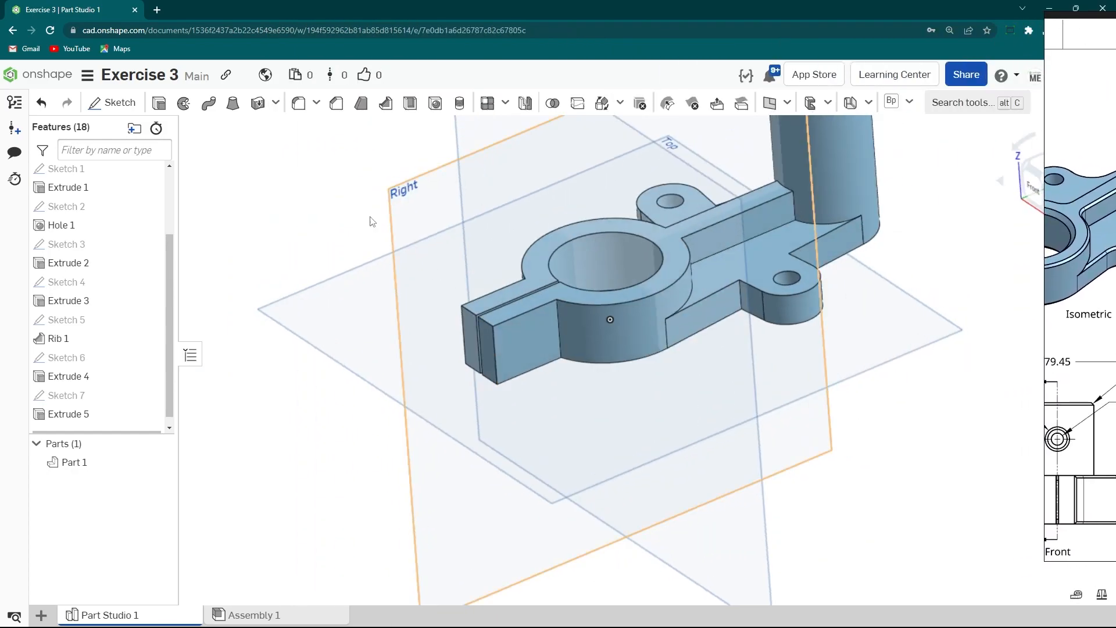
left_click(298, 102)
scroll(466, 317, "up", 2)
left_click(479, 313)
scroll(506, 336, "up", 3)
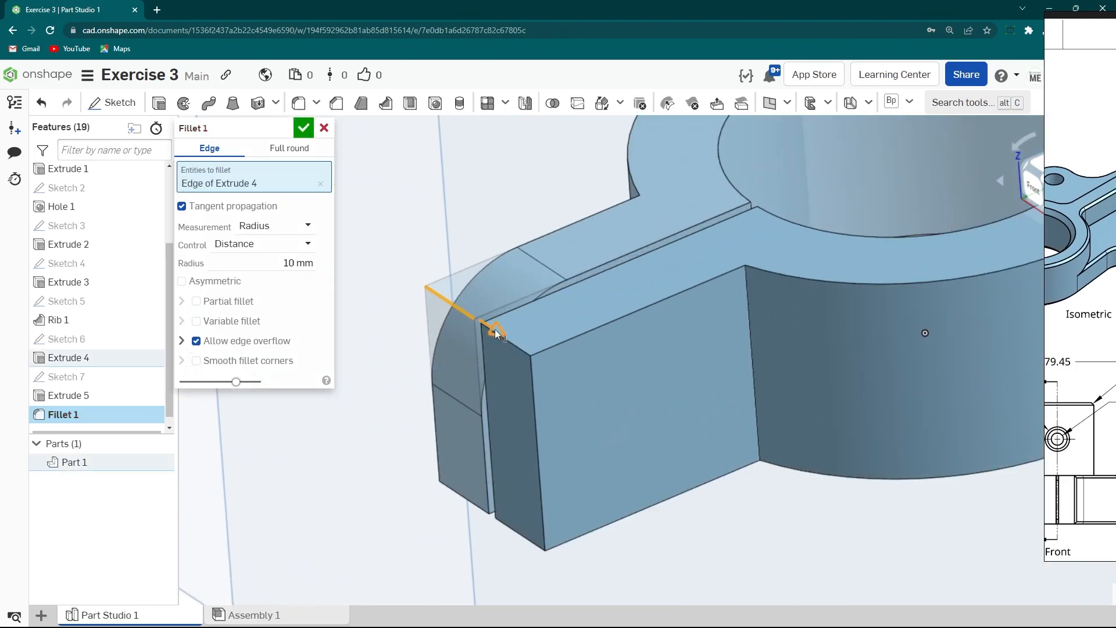
left_click(520, 533)
left_click(517, 532)
left_click(470, 502)
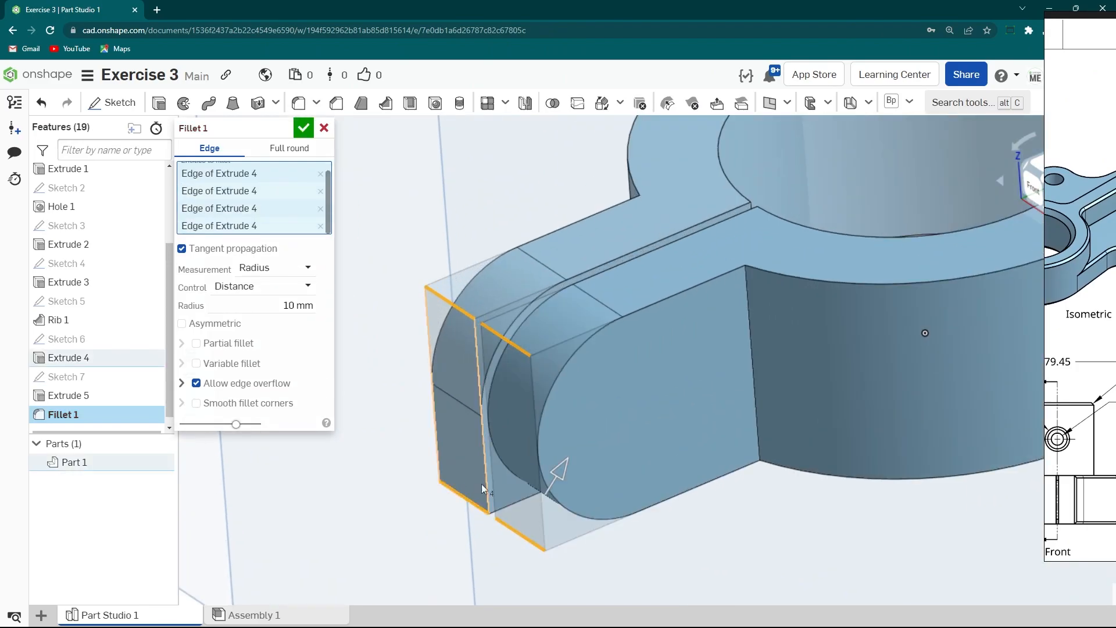
scroll(486, 449, "down", 1)
left_click(302, 129)
- Hide all planes and start a new sketch on the top face of the tall cylindrical boss
key("f")
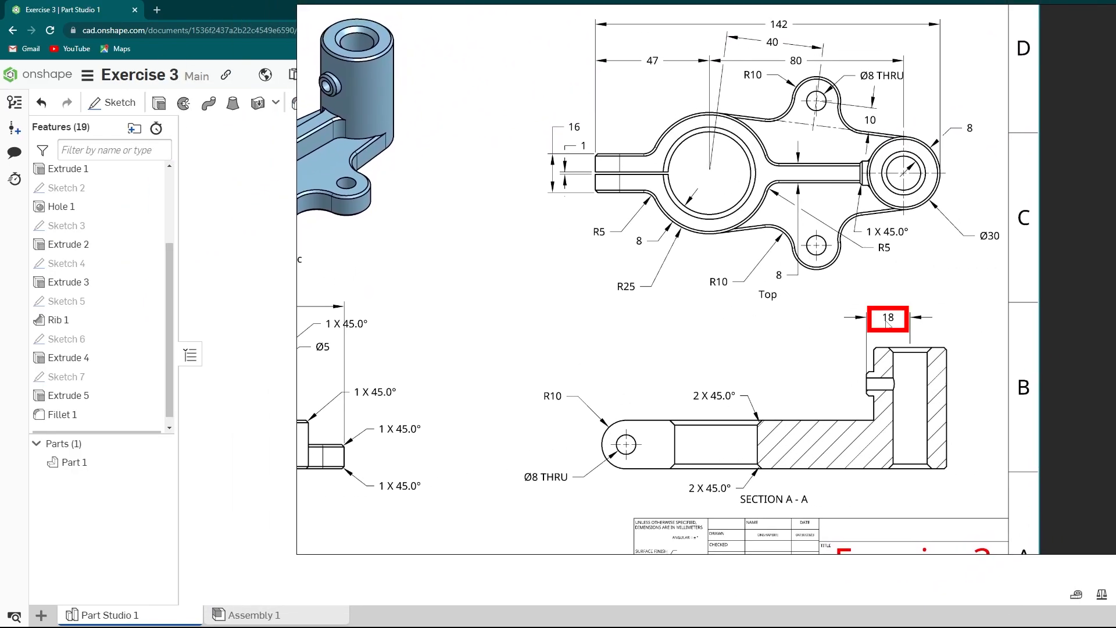
left_click_drag(577, 354, 1110, 357)
middle_click_drag(672, 288, 626, 369)
right_click(533, 298)
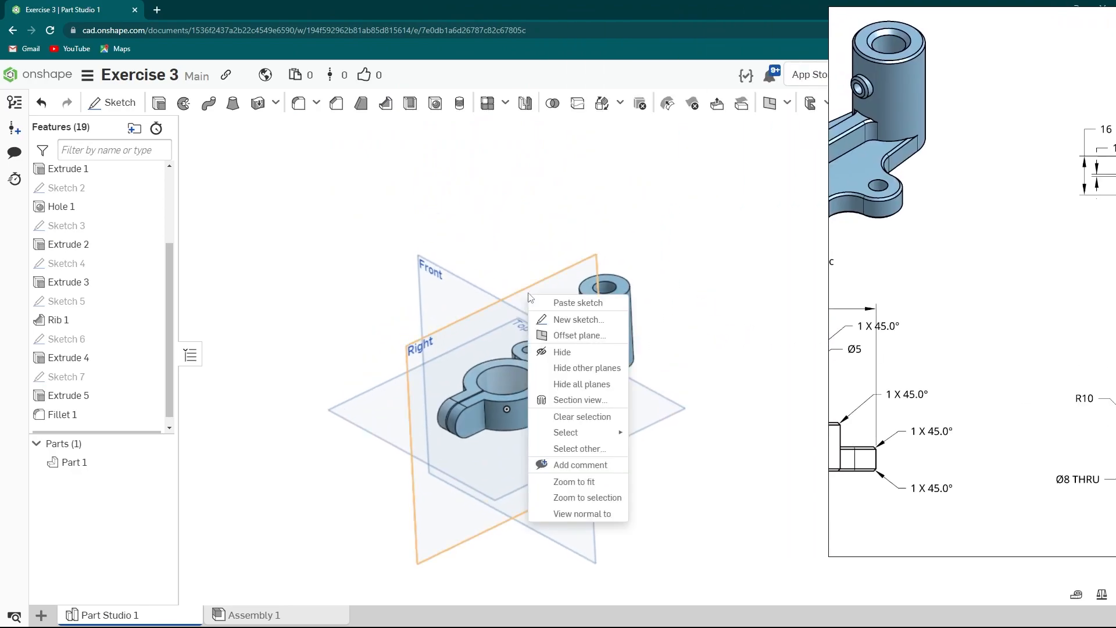
left_click(558, 385)
scroll(586, 302, "up", 5)
left_click(590, 287)
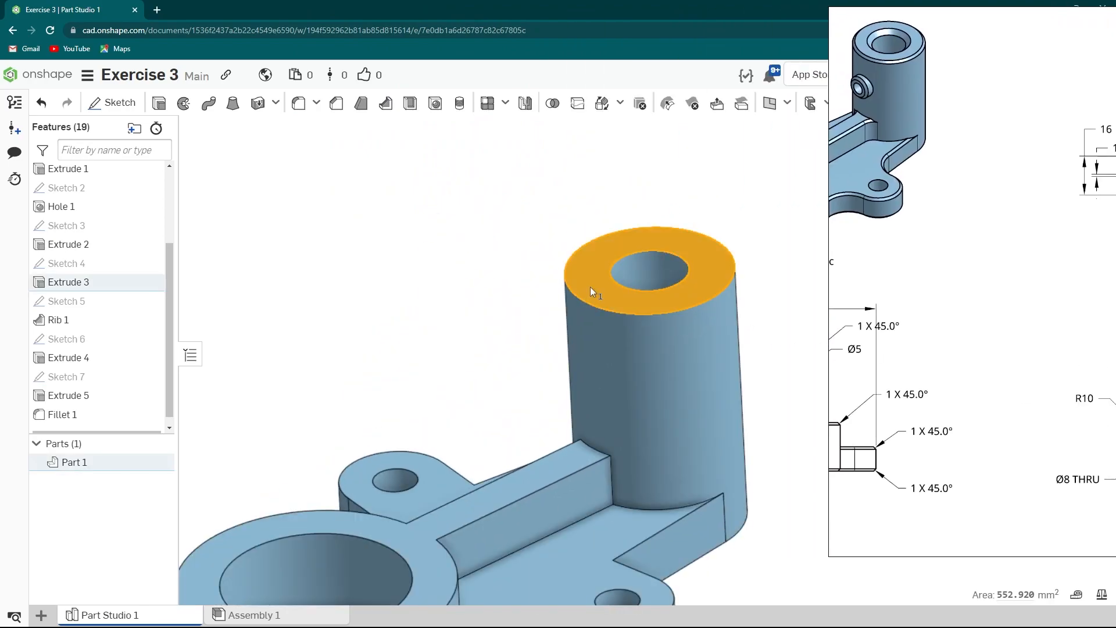
right_click(591, 287)
left_click(649, 152)
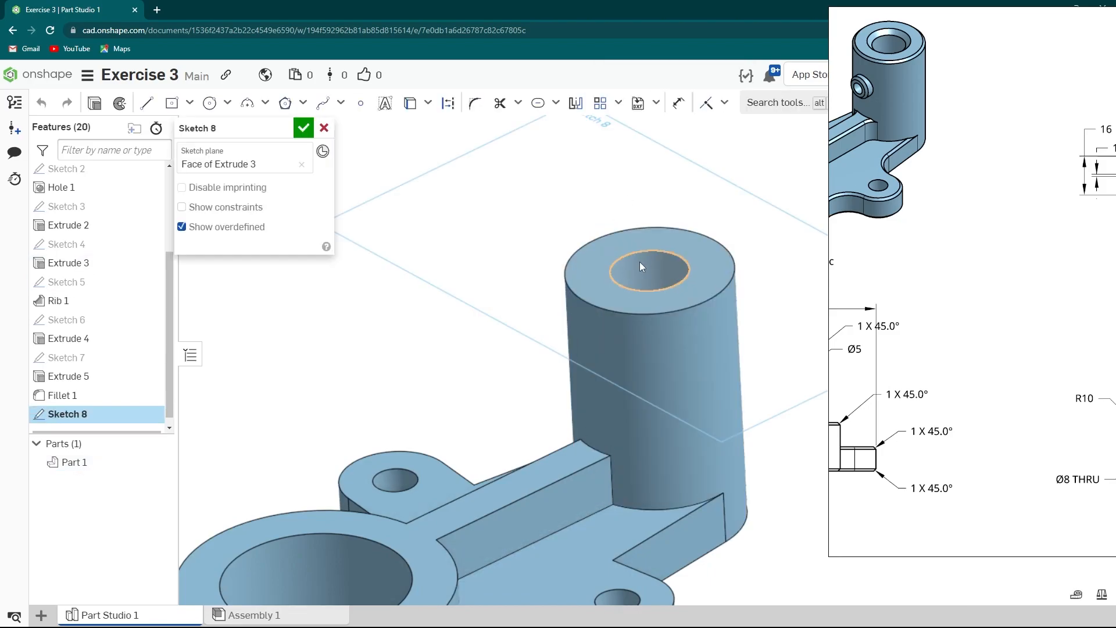
- Draw a construction line from the boss hole's centre outward and dimension it 18 mm
scroll(636, 263, "up", 1)
key("s")
left_click(502, 256)
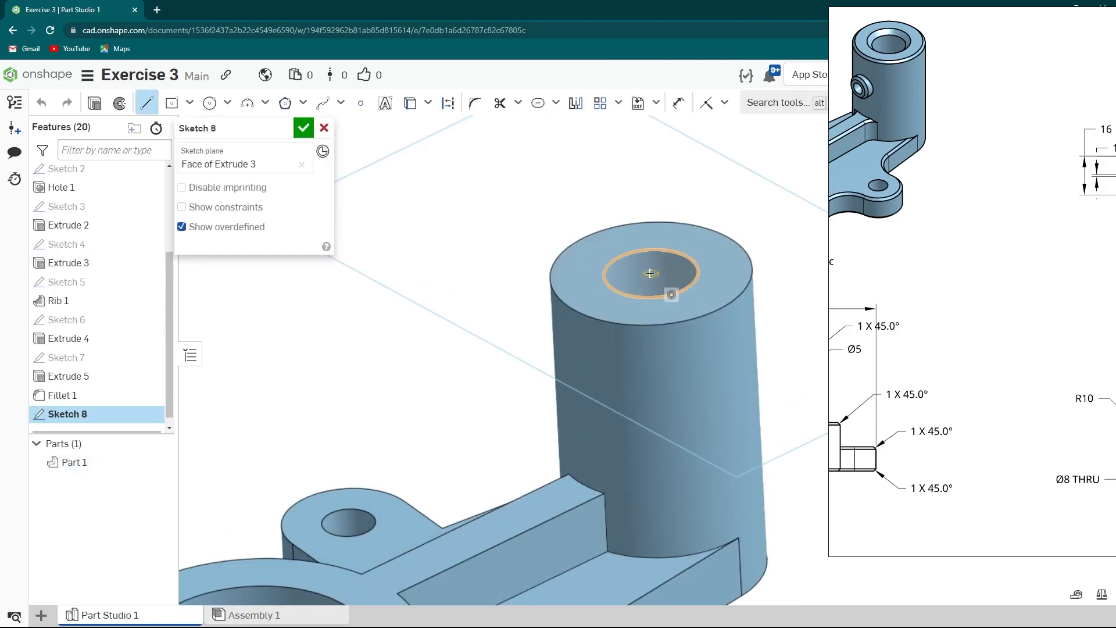
left_click(484, 358)
key("Escape")
scroll(567, 398, "down", 1)
right_click_drag(567, 398, 572, 340)
key("s")
left_click(606, 271)
left_click(544, 279)
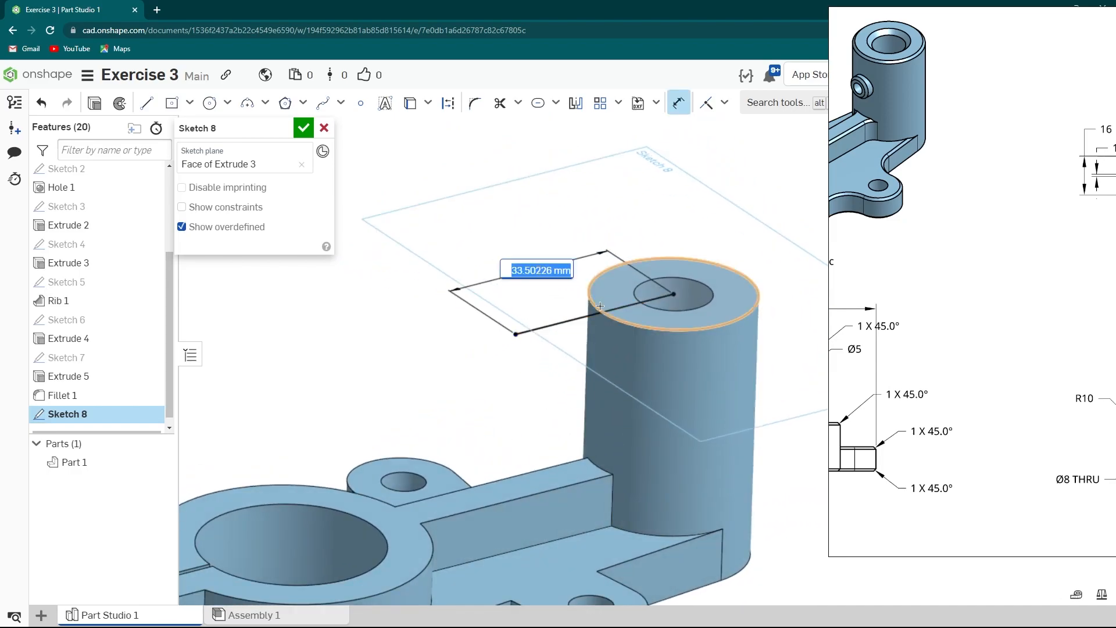
type("1")
scroll(627, 306, "up", 1)
right_click_drag(628, 306, 646, 325)
key("Escape")
key("q")
key("space")
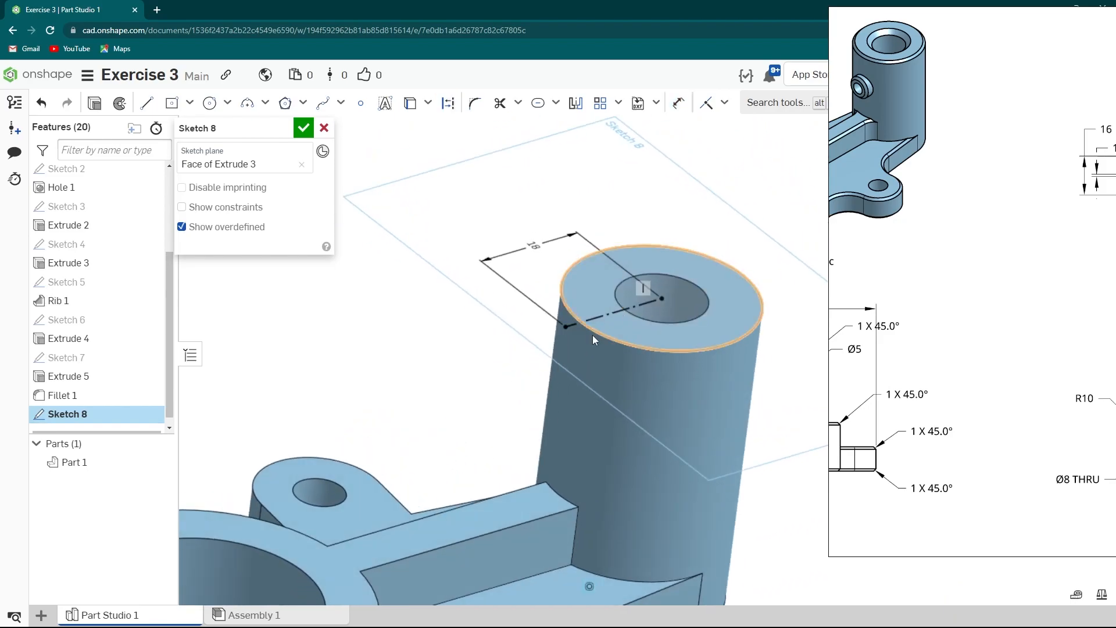
- Close the sketch and create a Point normal plane through the construction line at its outer endpoint
left_click(304, 129)
left_click(771, 104)
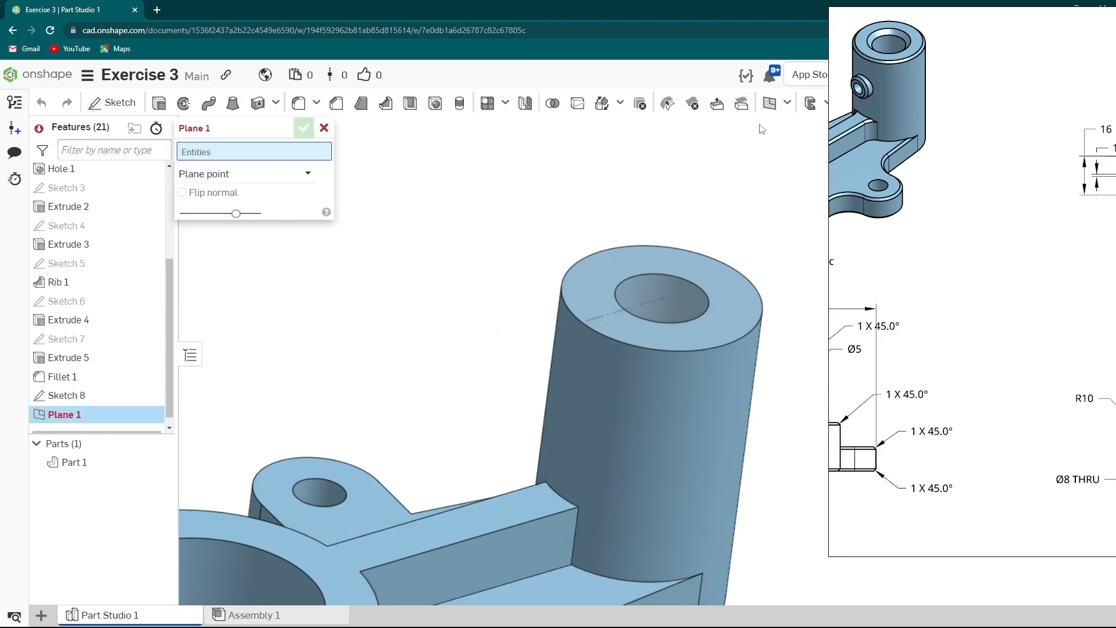
scroll(671, 300, "up", 2)
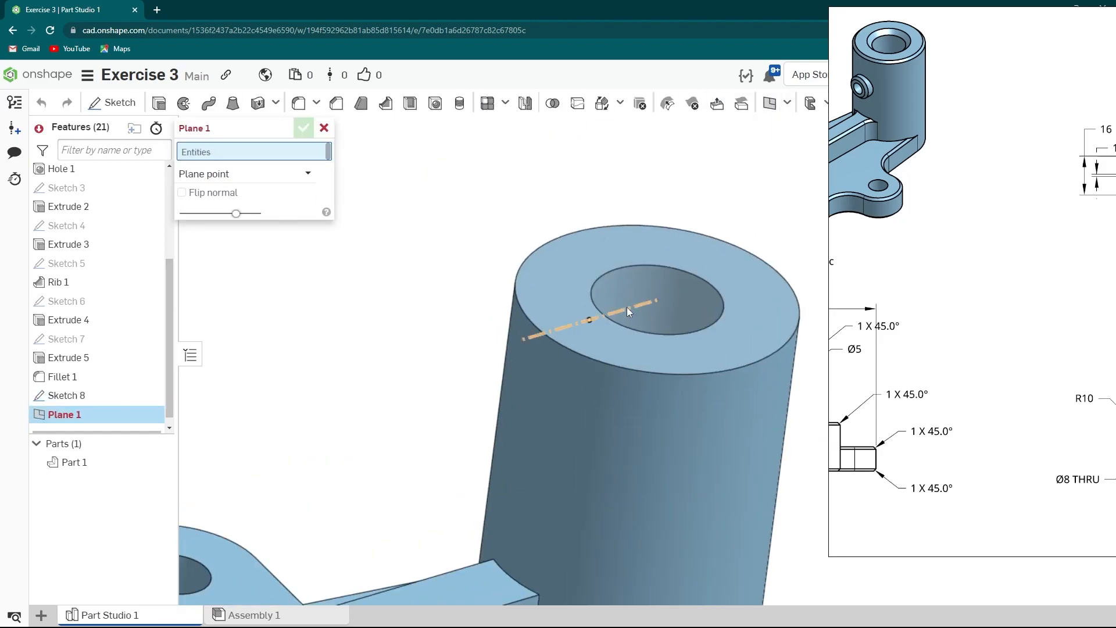
left_click(627, 307)
left_click(522, 340)
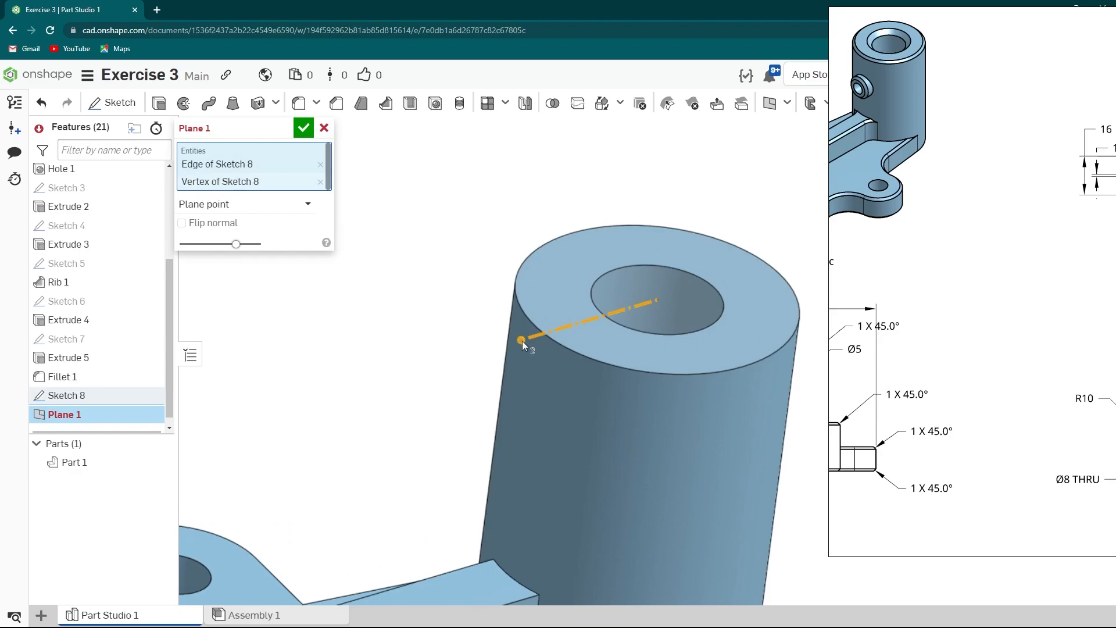
left_click(239, 204)
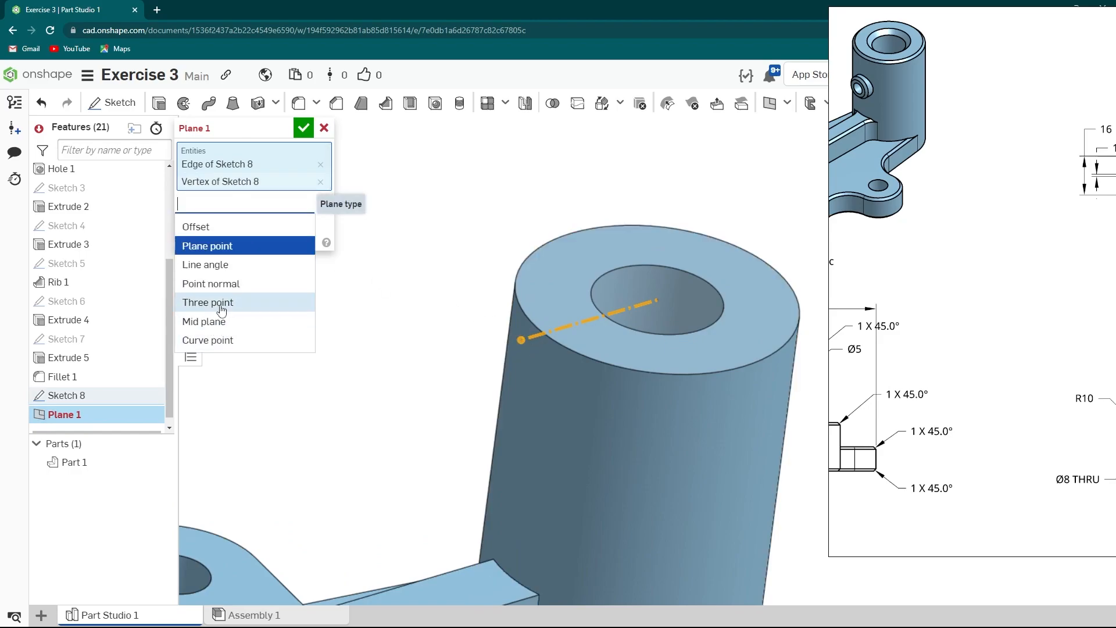
left_click(211, 283)
scroll(414, 316, "down", 5)
scroll(412, 315, "down", 1)
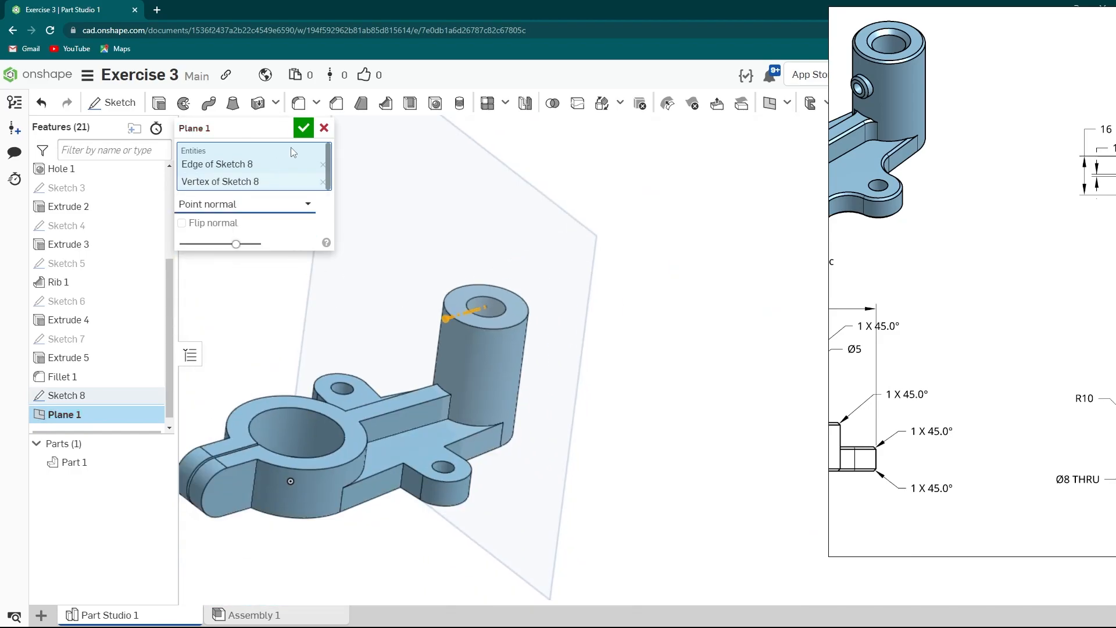
left_click(304, 128)
- Start a new sketch on Plane 1 and view it normal to the screen
scroll(442, 329, "down", 2)
mouse_move(441, 329)
right_mouse_down()
mouse_move(415, 273)
mouse_move(446, 303)
right_mouse_up()
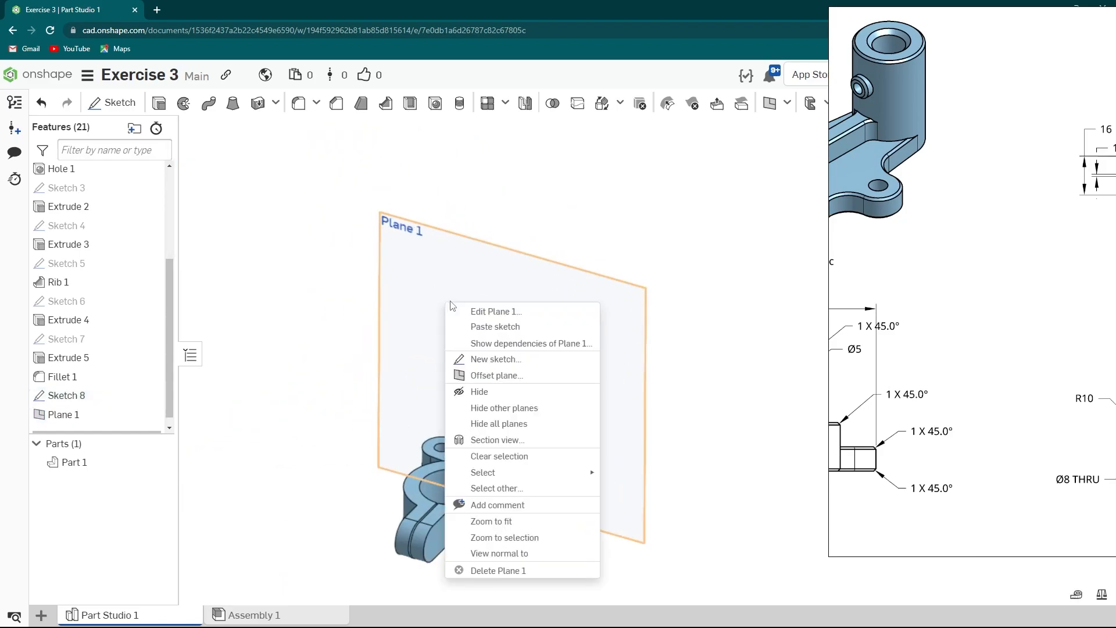
left_click(487, 359)
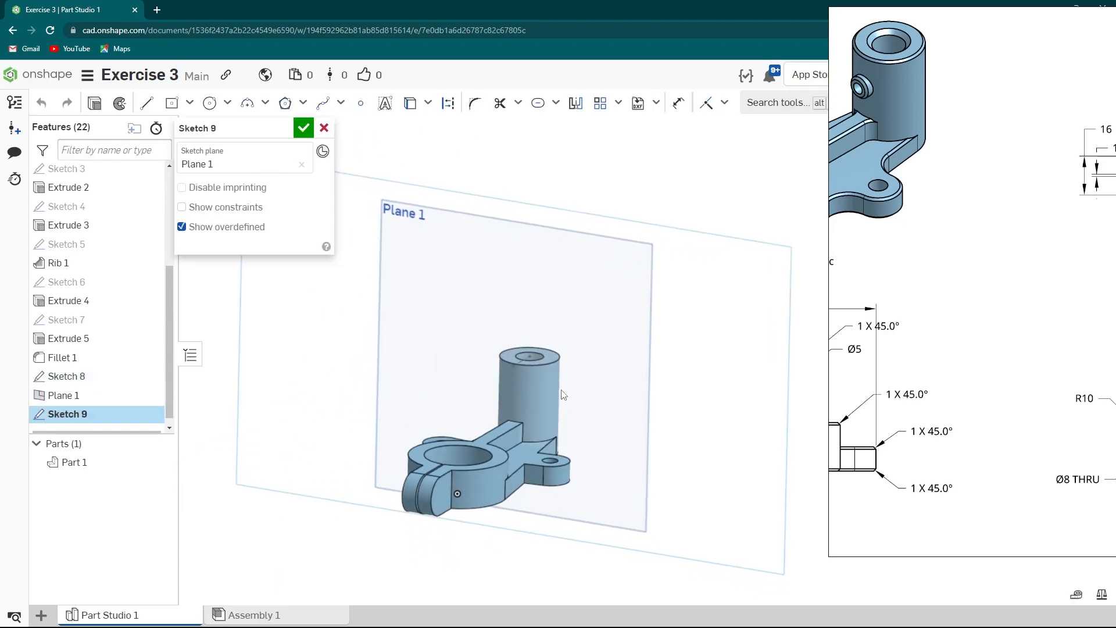
scroll(617, 378, "up", 3)
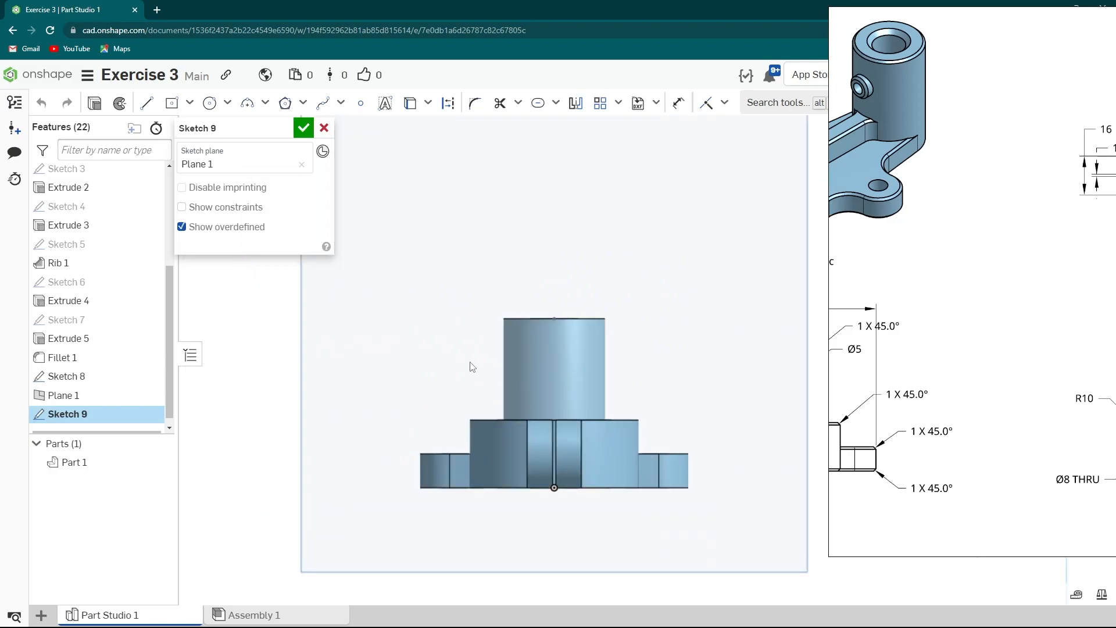
right_click(414, 370)
left_click(508, 354)
- Draw a circle centred on the boss's vertical centreline and set its diameter to 10 mm
scroll(552, 365, "up", 2)
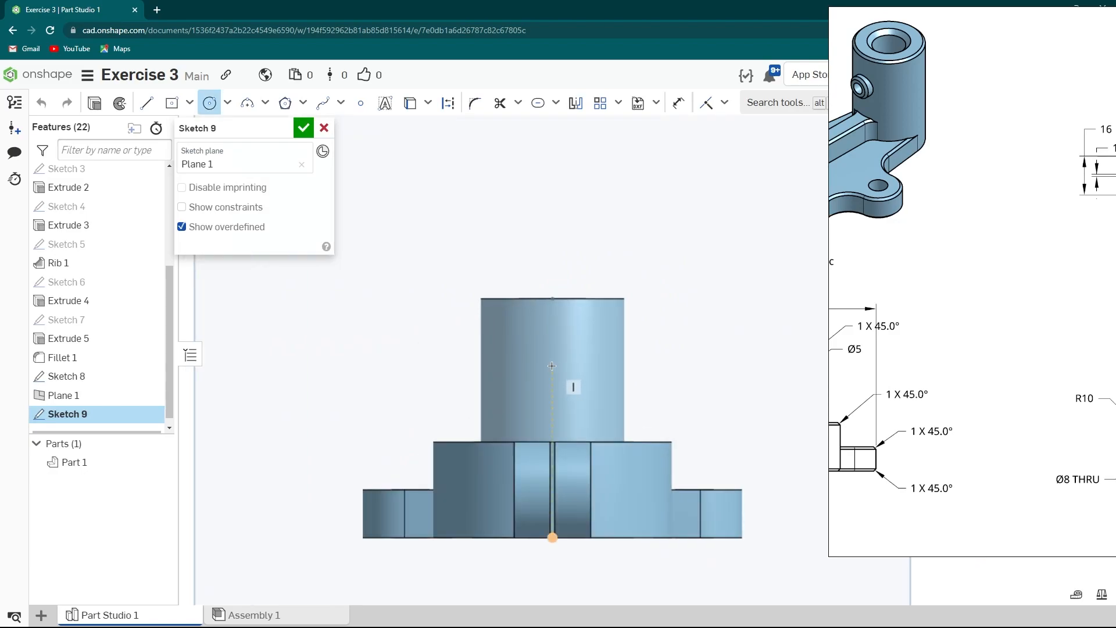
left_click(552, 364)
left_click(572, 391)
scroll(474, 384, "down", 2)
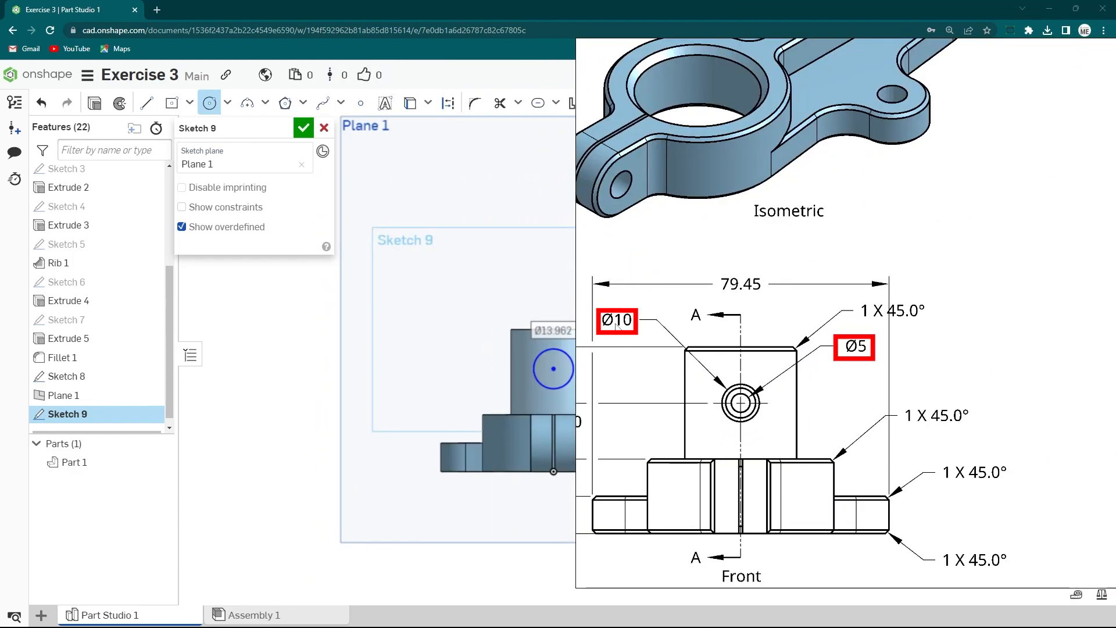
mouse_move(652, 384)
left_mouse_down()
mouse_move(1064, 382)
mouse_move(1023, 380)
left_mouse_up()
scroll(637, 387, "up", 2)
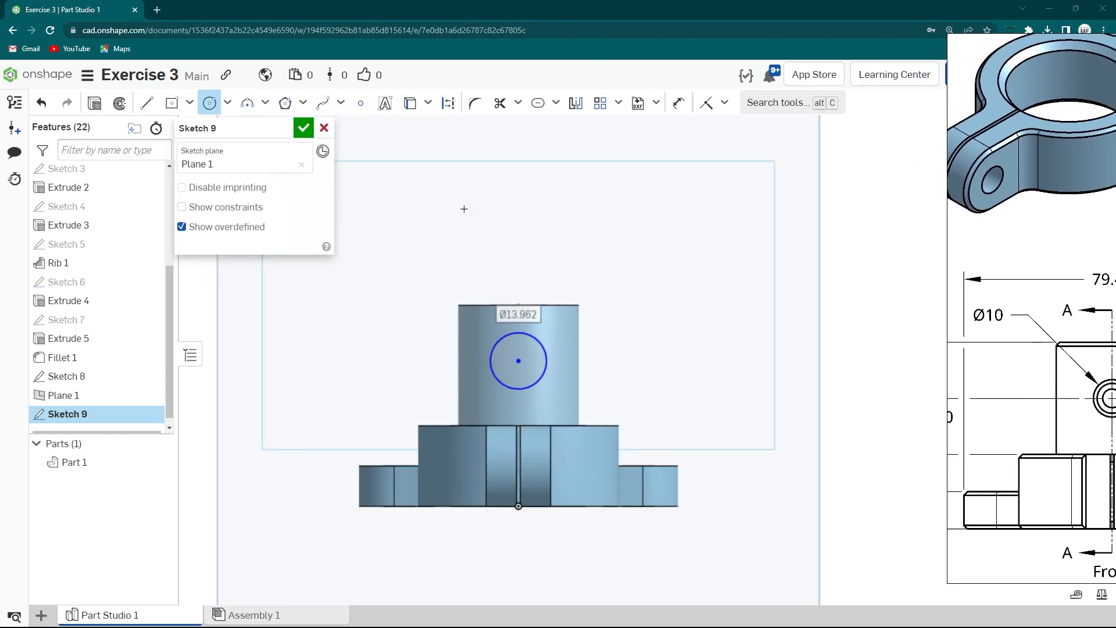
left_click(430, 106)
key("Escape")
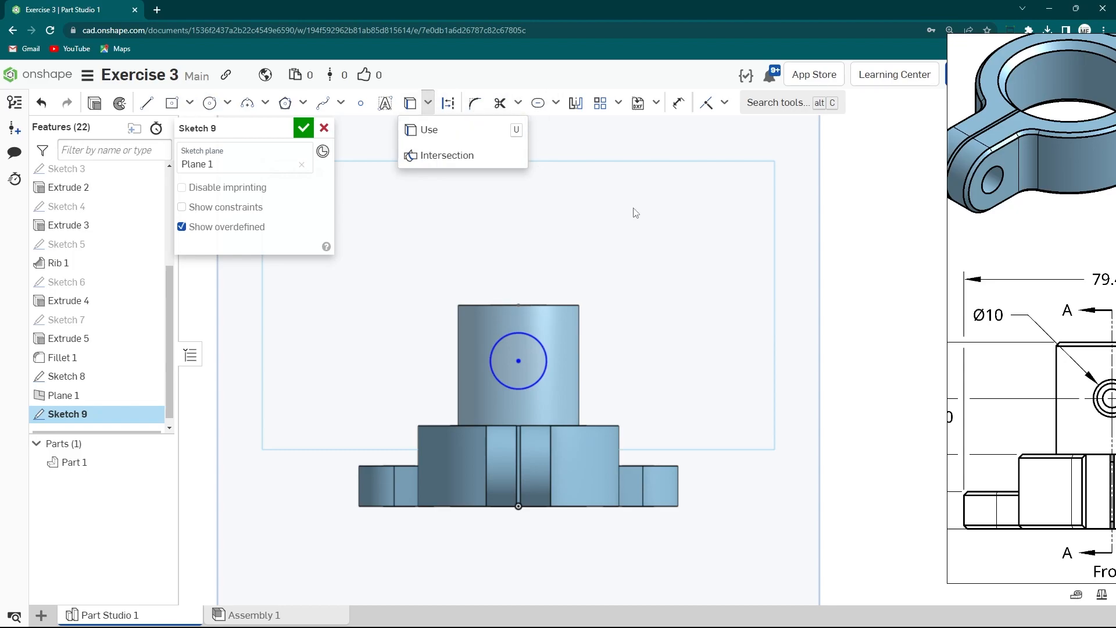
left_click(518, 105)
left_click(449, 225)
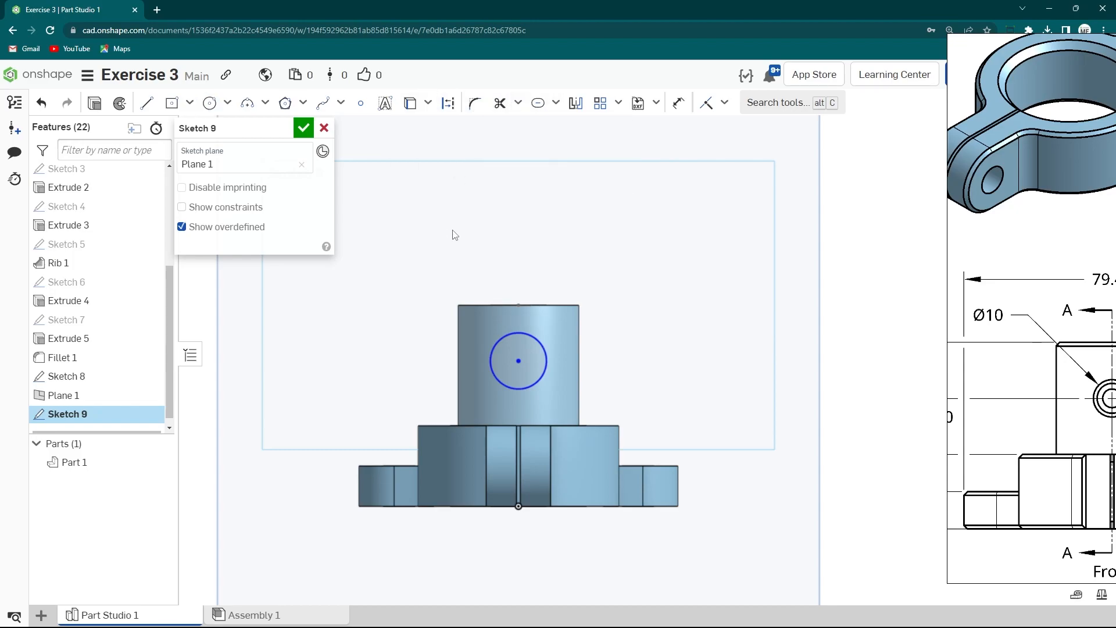
left_click(679, 104)
double_click(394, 307)
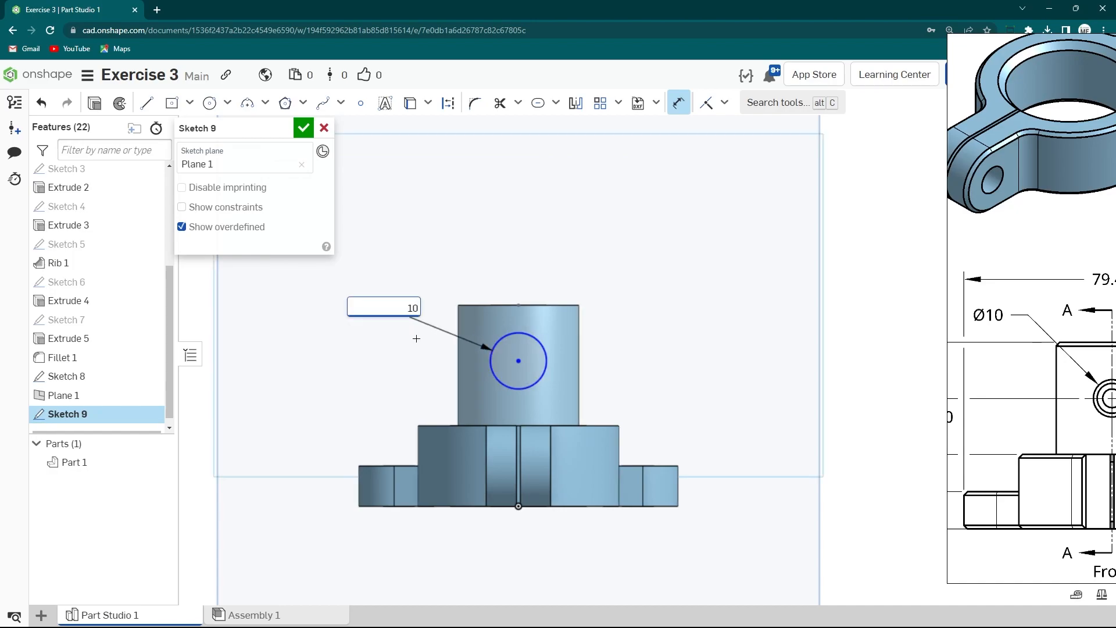
type("10")
key("Return")
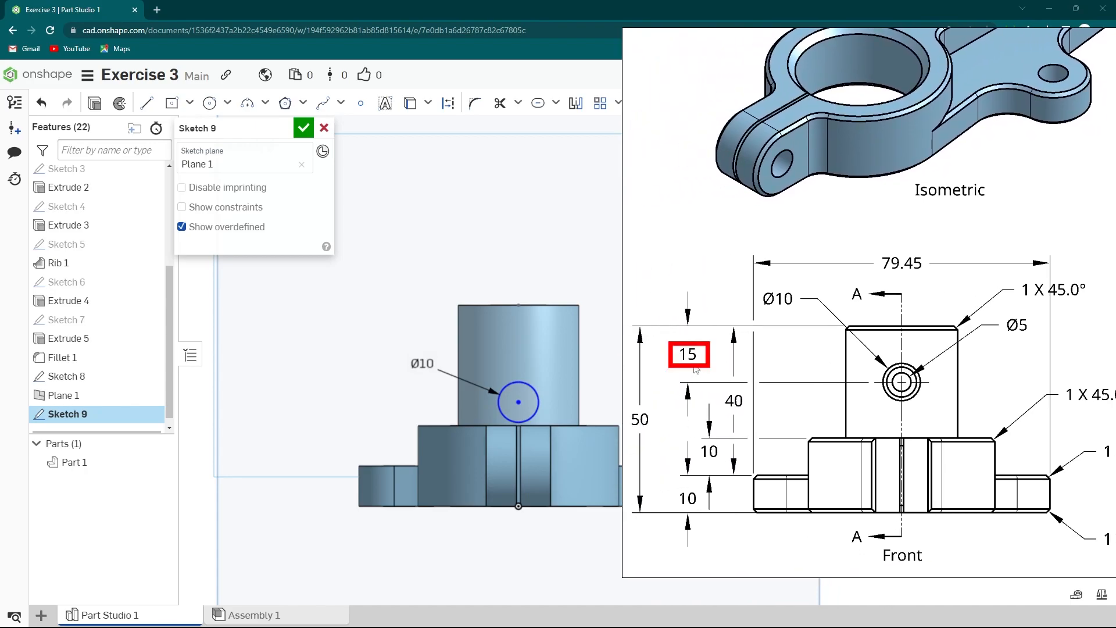
- Dimension the circle's centre 15 mm below the top edge of the boss
scroll(486, 391, "up", 3)
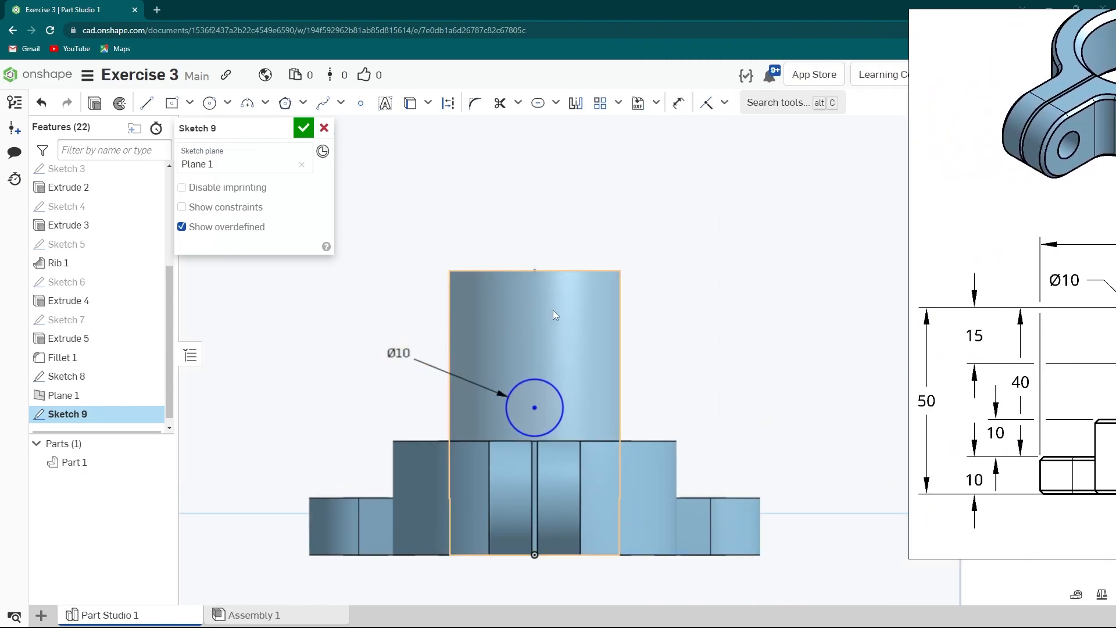
left_click(679, 103)
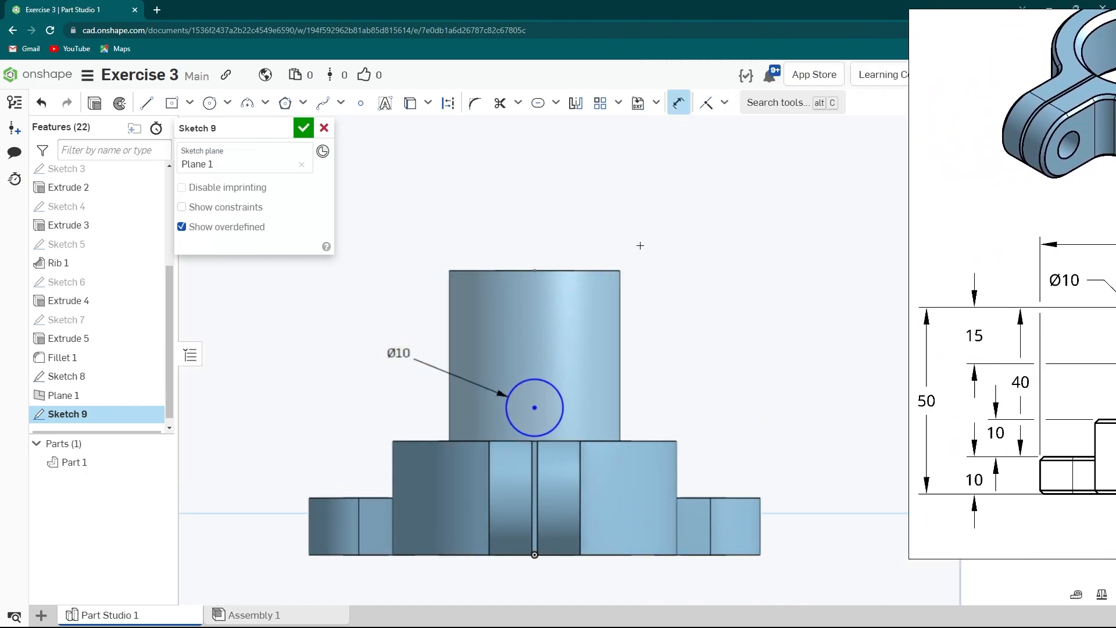
left_click(548, 270)
left_click(337, 314)
type("15")
key("Return")
- Extrude the circle as an Add, Up to next, flipped toward the boss to form a side peg
scroll(615, 377, "down", 3)
right_click_drag(634, 375, 587, 407)
scroll(593, 344, "up", 3)
middle_click_drag(593, 344, 566, 349)
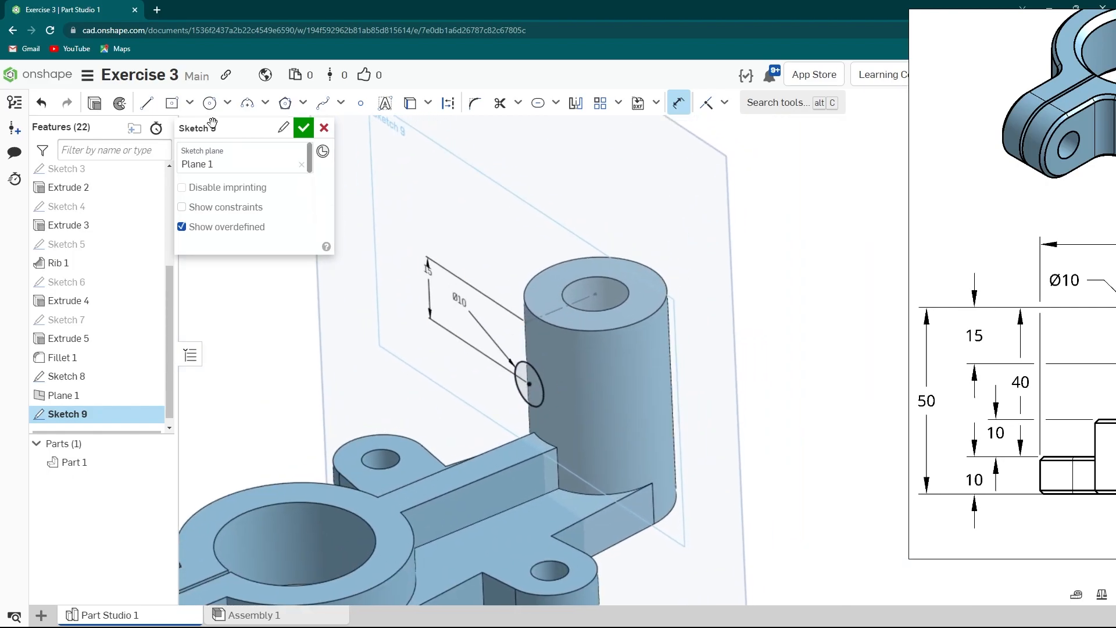
left_click(89, 103)
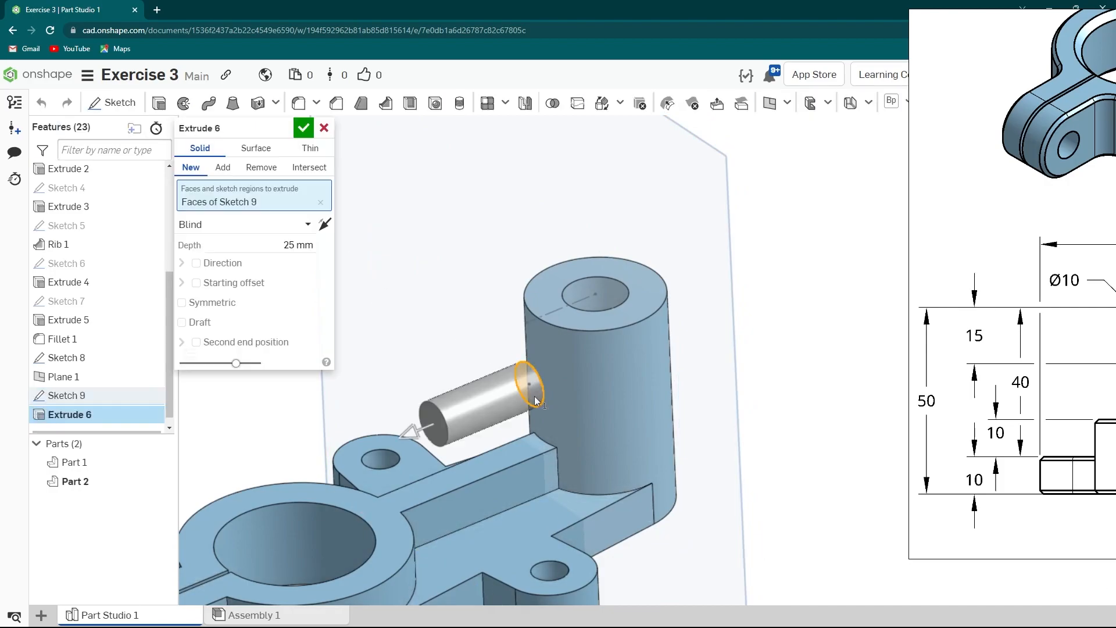
left_click(241, 232)
left_click(238, 266)
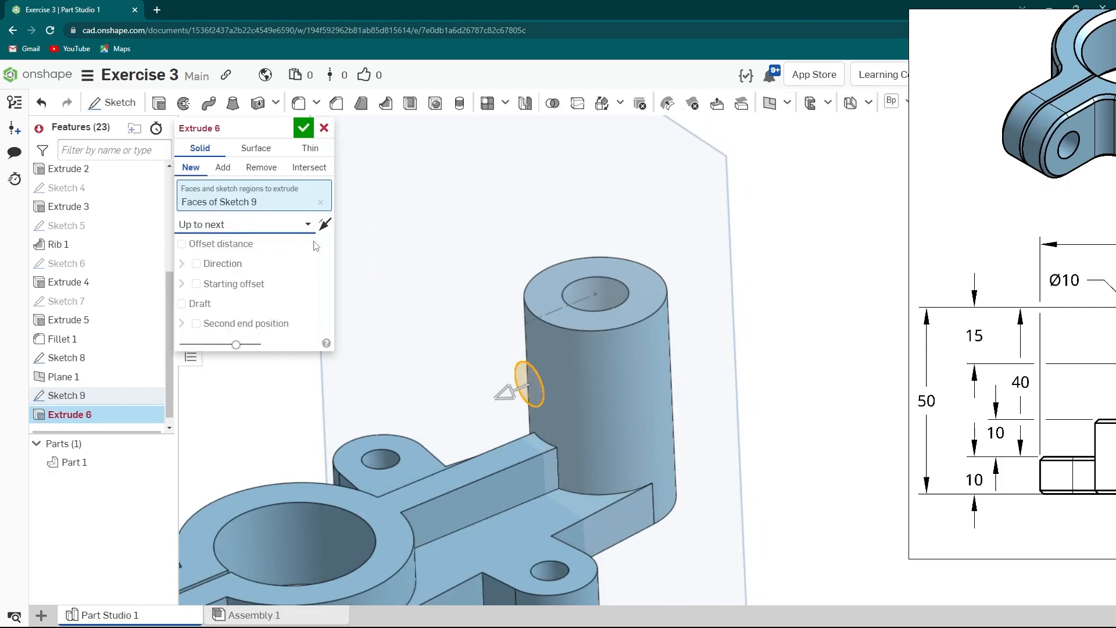
left_click(325, 225)
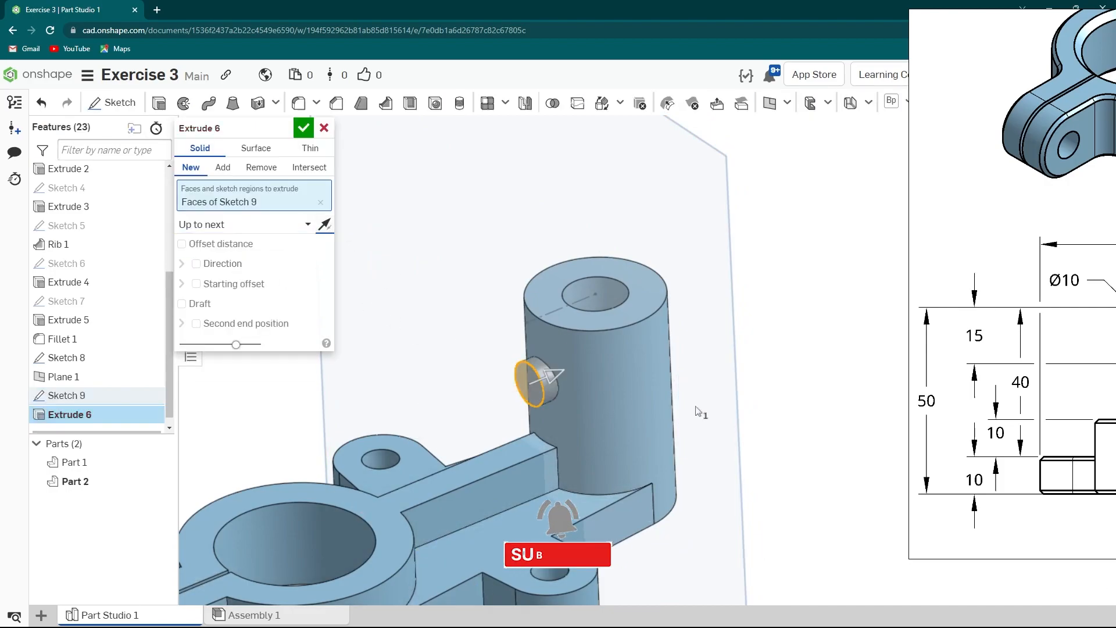
left_click(223, 168)
left_click(303, 128)
- Sketch a point at the centre of the peg's circular end face and close the sketch
scroll(533, 302, "down", 5)
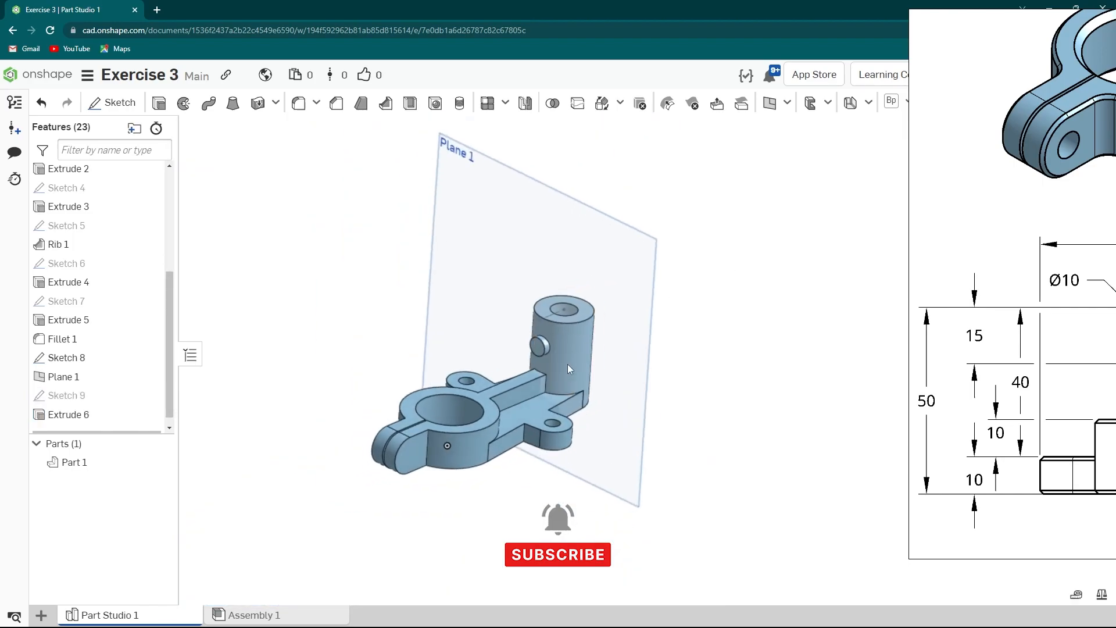
right_click_drag(564, 365, 608, 378)
scroll(549, 351, "up", 5)
right_click(538, 346)
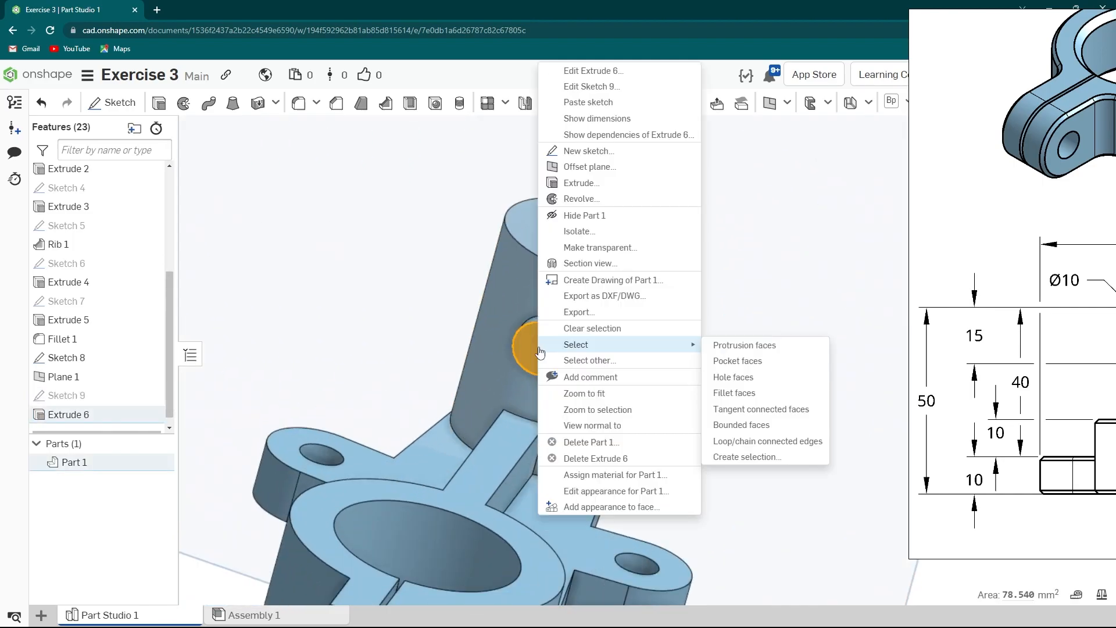
left_click(581, 150)
key("n")
key("s")
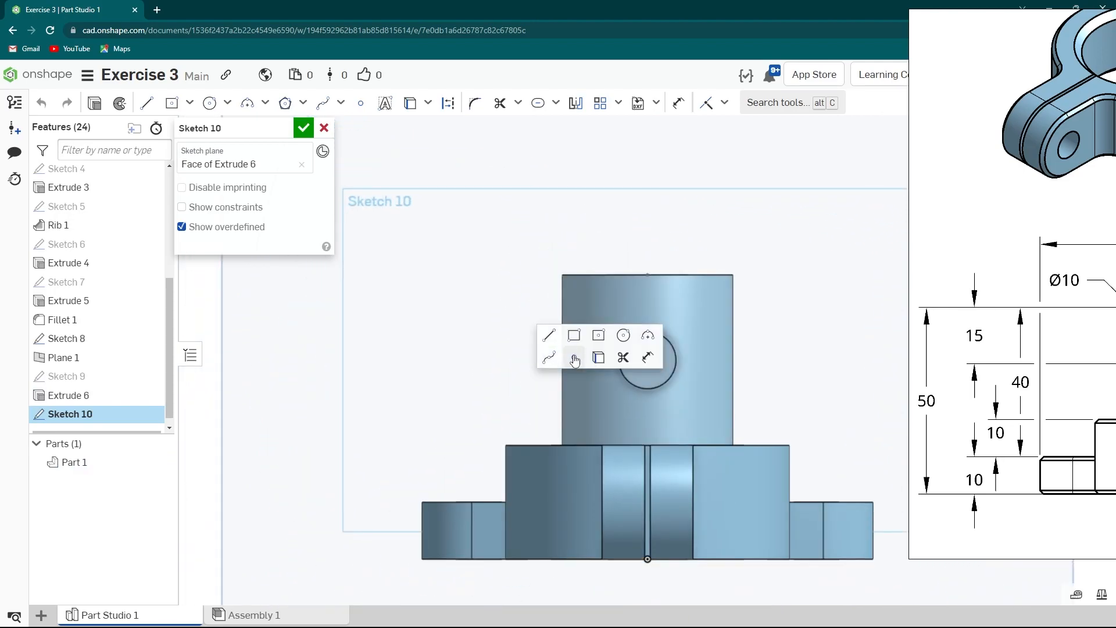
left_click(574, 357)
left_click(647, 360)
scroll(551, 360, "down", 5)
key("Escape")
right_click_drag(660, 380, 588, 413)
left_click_drag(1036, 326, 405, 350)
left_click_drag(448, 407, 1089, 277)
scroll(782, 332, "up", 3)
middle_click_drag(646, 354, 565, 337)
scroll(564, 337, "up", 1)
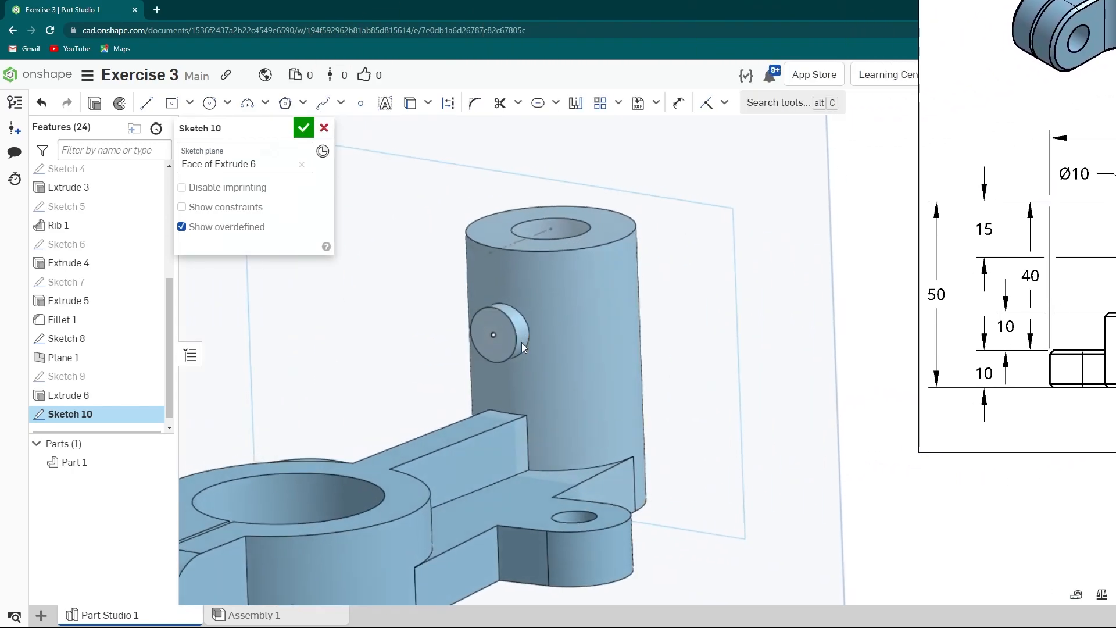
left_click(303, 127)
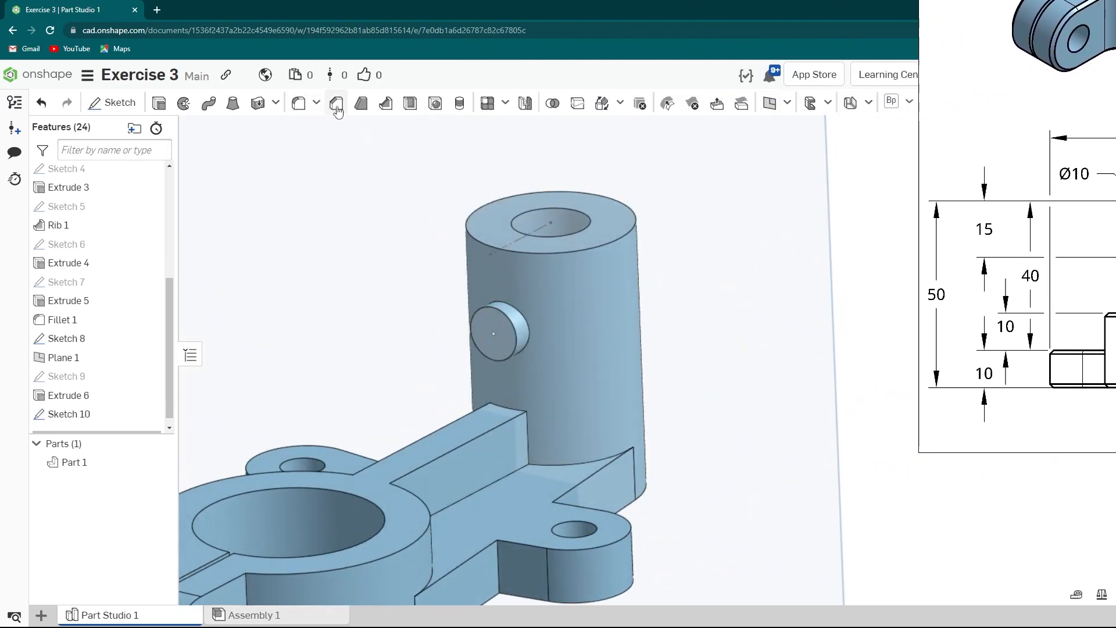
- Start a Hole at the sketch point on the peg's end face and set its diameter to 5 mm
left_click(435, 104)
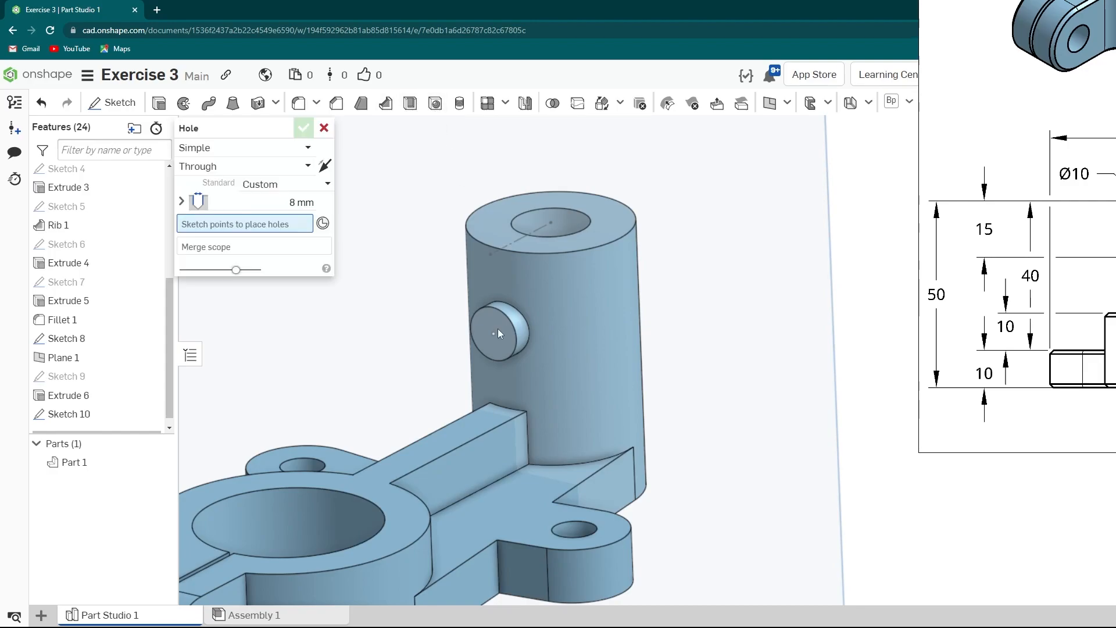
left_click(494, 334)
left_click(290, 204)
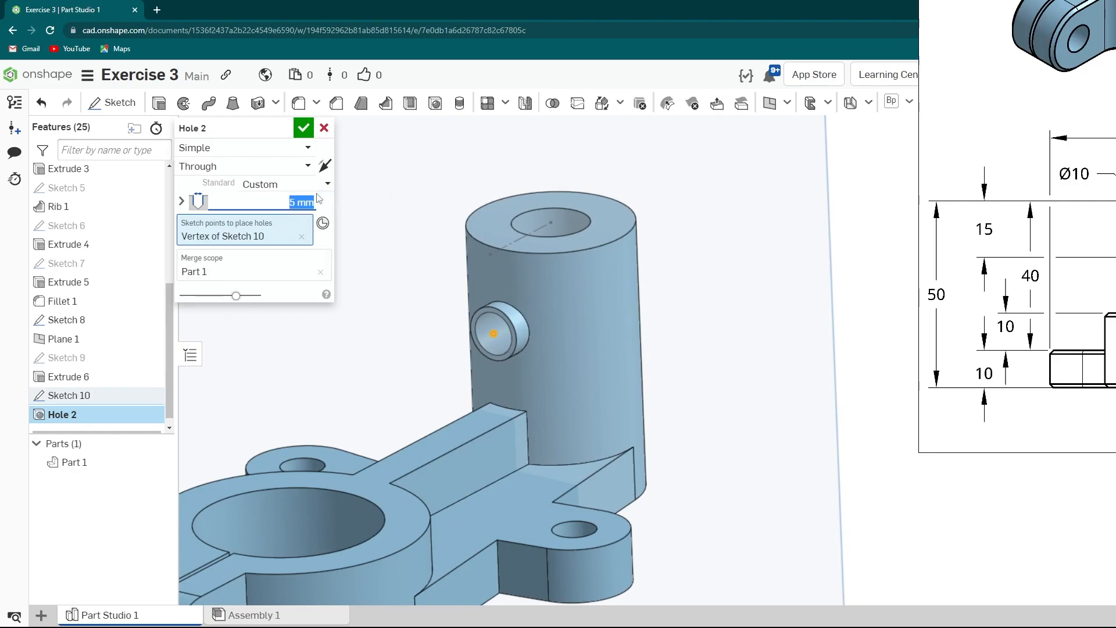
- Examine the section view of the reference drawing for the peg hole's depth
mouse_move(1070, 332)
left_mouse_down()
mouse_move(493, 301)
mouse_move(224, 328)
mouse_move(285, 342)
left_mouse_up()
middle_click_drag(654, 328, 246, 117)
left_click_drag(630, 221, 436, 341)
middle_click_drag(656, 344, 483, 345)
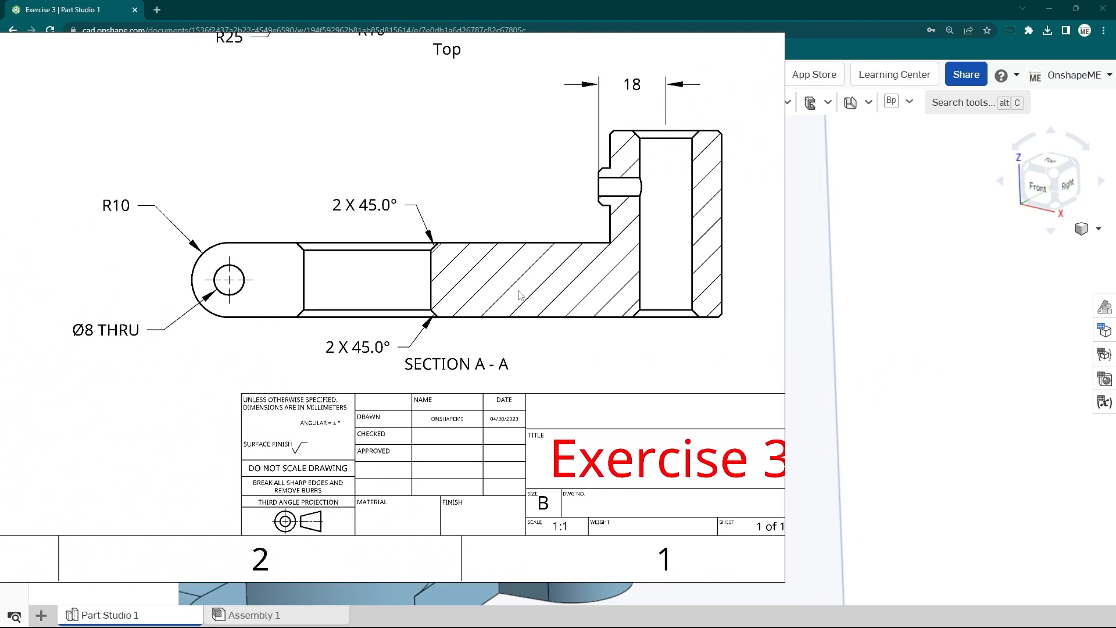
left_click_drag(519, 291, 989, 357)
scroll(901, 336, "down", 3)
left_click_drag(887, 328, 807, 352)
mouse_move(662, 362)
left_mouse_down()
mouse_move(984, 381)
mouse_move(1115, 324)
left_mouse_up()
left_click_drag(838, 408, 1071, 347)
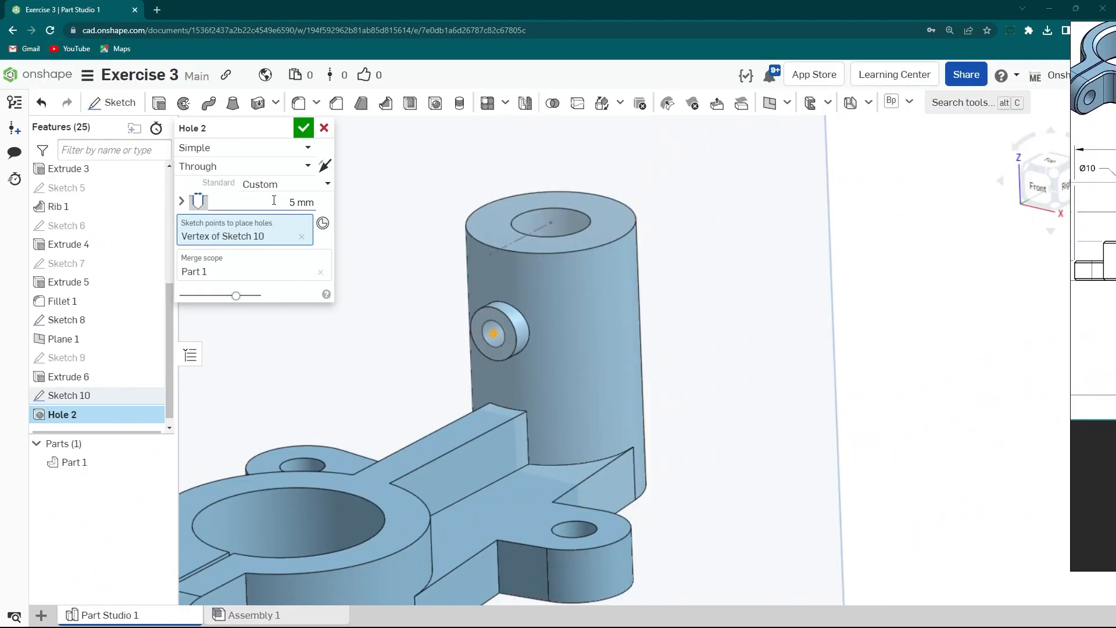
- Make the hole a Blind hole 18 mm deep and confirm it
left_click(232, 169)
left_click(254, 206)
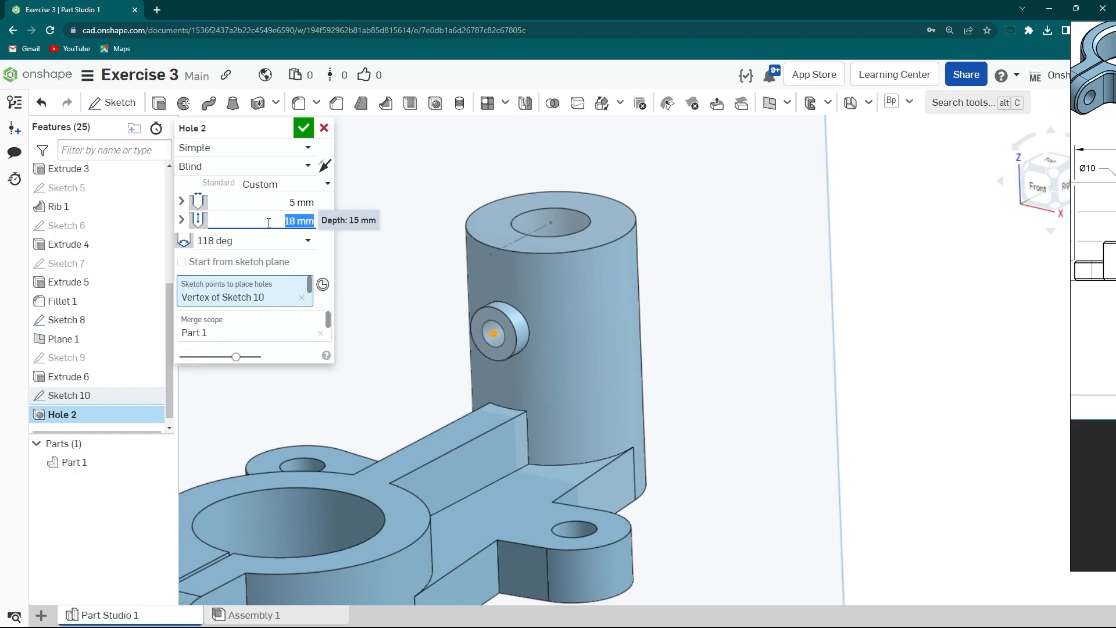
left_click(306, 129)
- Examine the part and the drawing's top view for the fillet radii
mouse_move(553, 309)
right_mouse_down()
mouse_move(538, 376)
mouse_move(593, 323)
mouse_move(518, 282)
mouse_move(573, 295)
right_mouse_up()
scroll(574, 294, "down", 2)
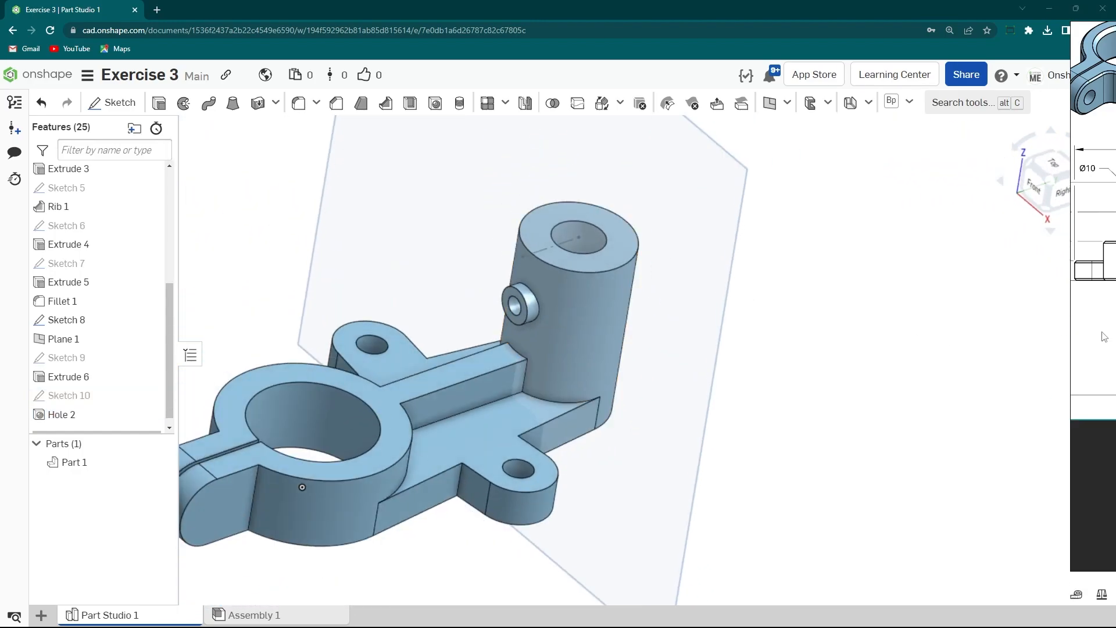
left_click_drag(1107, 330, 582, 307)
scroll(794, 321, "down", 1)
mouse_move(749, 321)
right_mouse_down()
mouse_move(763, 417)
mouse_move(721, 272)
right_mouse_up()
middle_click_drag(721, 272, 744, 405)
scroll(717, 376, "up", 2)
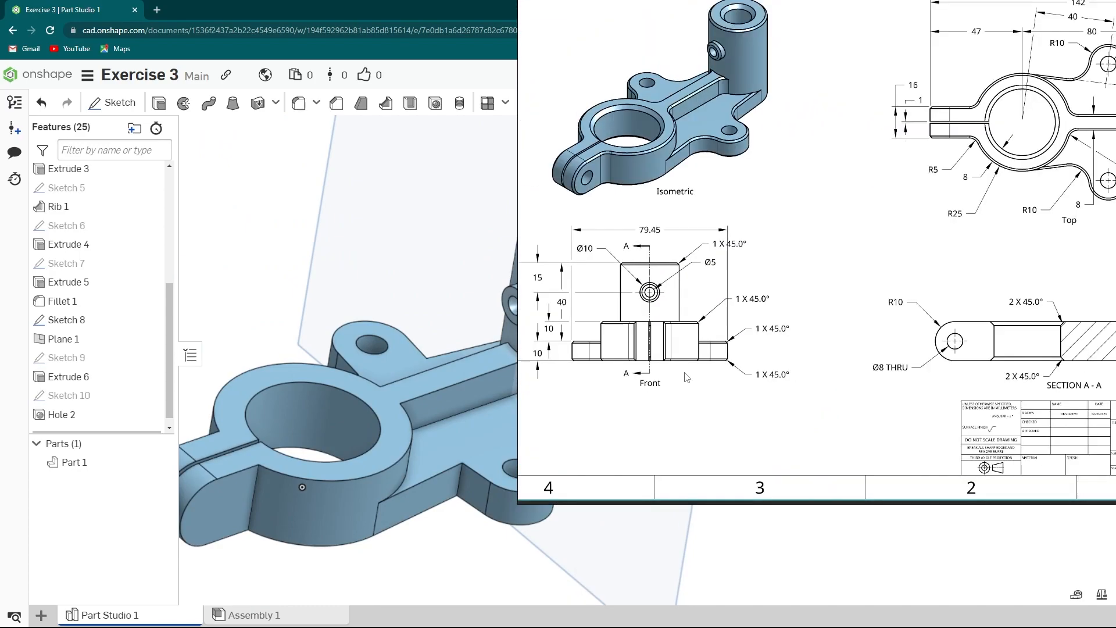
mouse_move(678, 387)
right_mouse_down()
mouse_move(471, 400)
mouse_move(424, 454)
mouse_move(450, 462)
mouse_move(671, 413)
mouse_move(324, 431)
right_mouse_up()
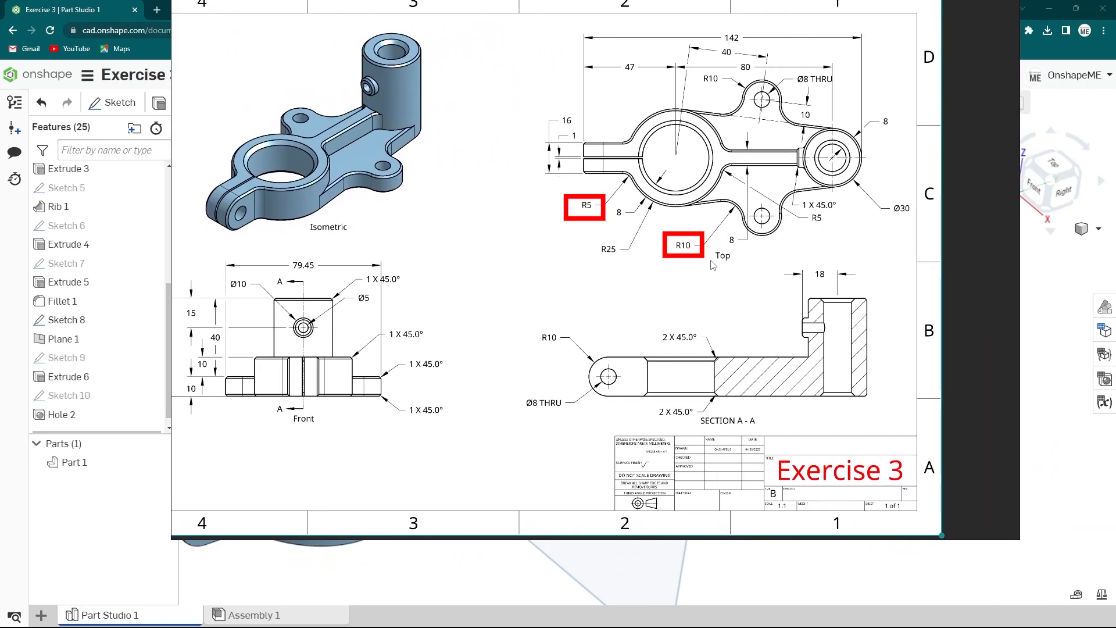
mouse_move(497, 353)
right_mouse_down()
mouse_move(627, 354)
mouse_move(1019, 294)
right_mouse_up()
middle_click_drag(404, 468, 512, 364)
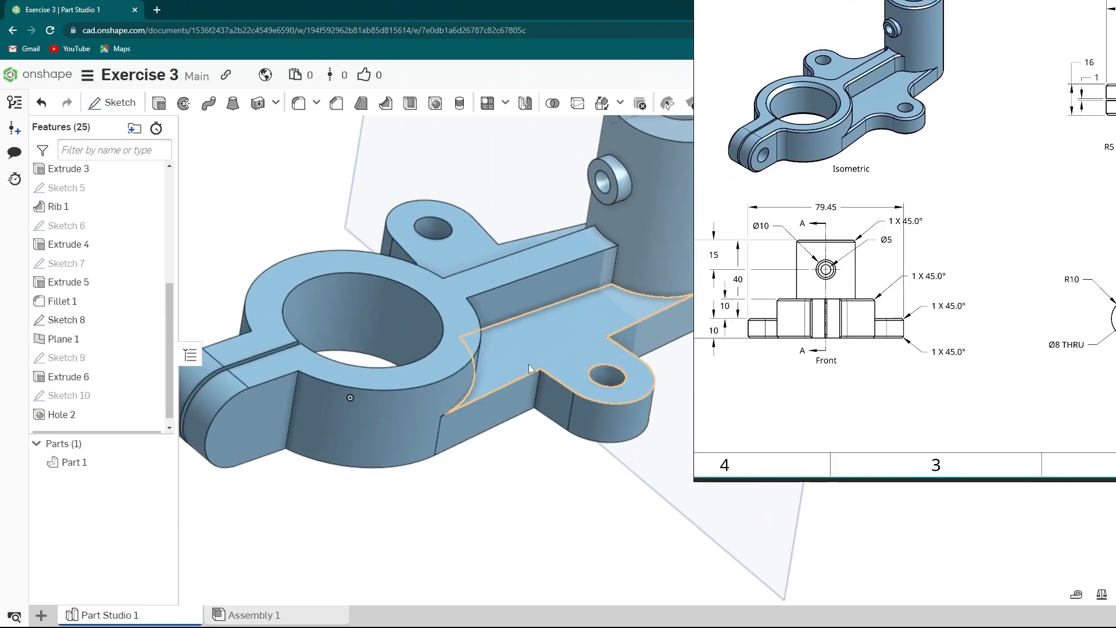
right_click_drag(750, 352, 1045, 319)
right_click_drag(622, 346, 588, 347)
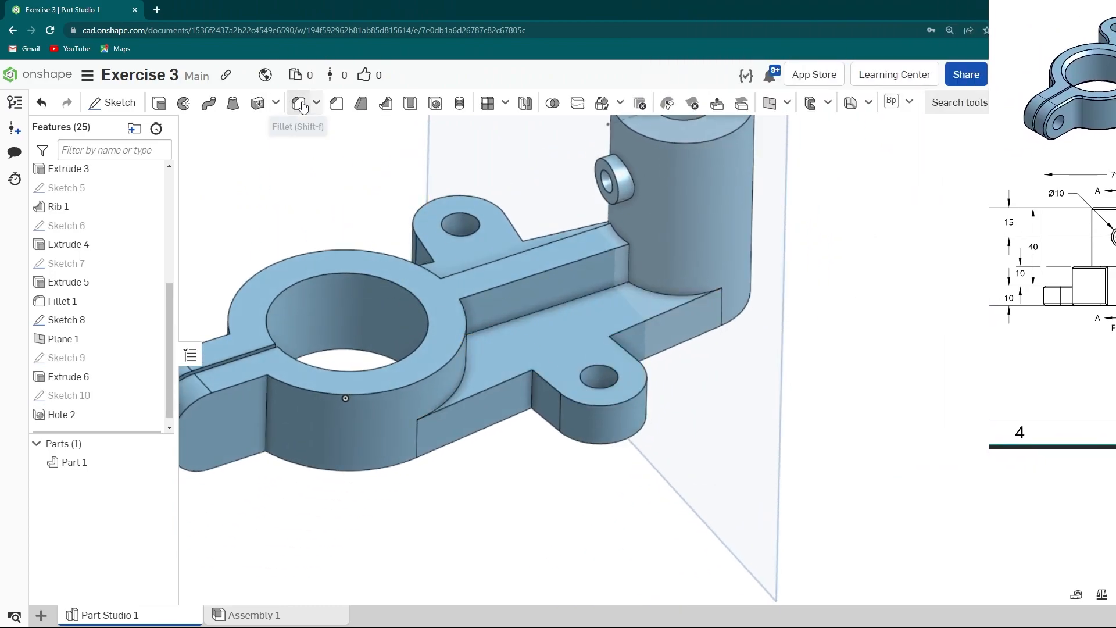
- Fillet the four vertical edges where the arms meet the mounting tabs with a 10 mm radius
left_click(300, 104)
scroll(539, 390, "up", 3)
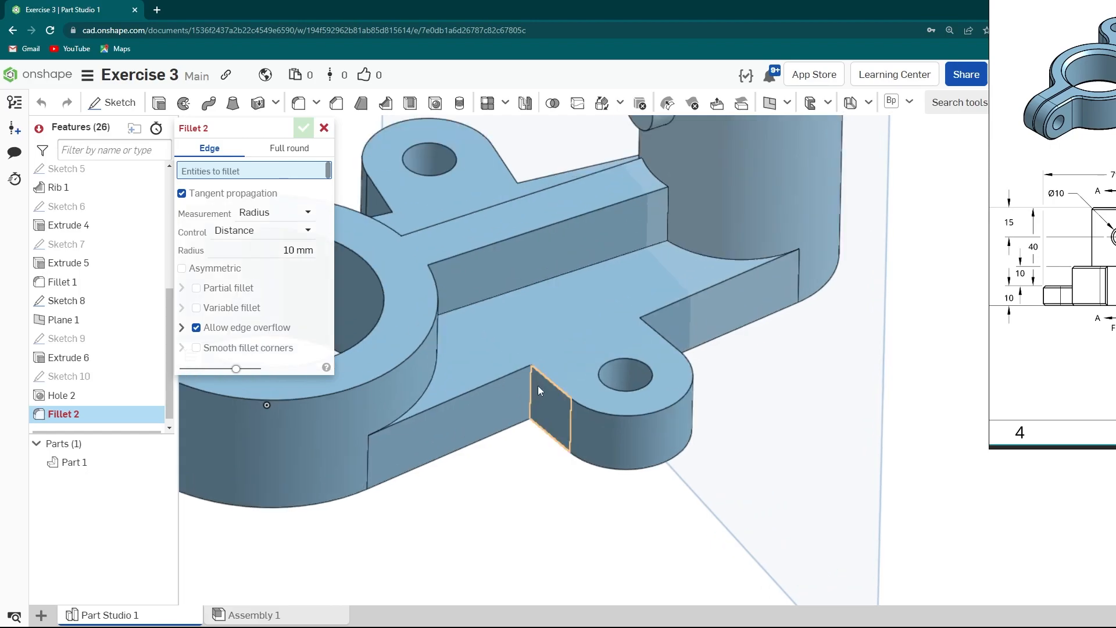
left_click(531, 384)
scroll(532, 385, "down", 2)
right_click_drag(537, 391, 625, 351)
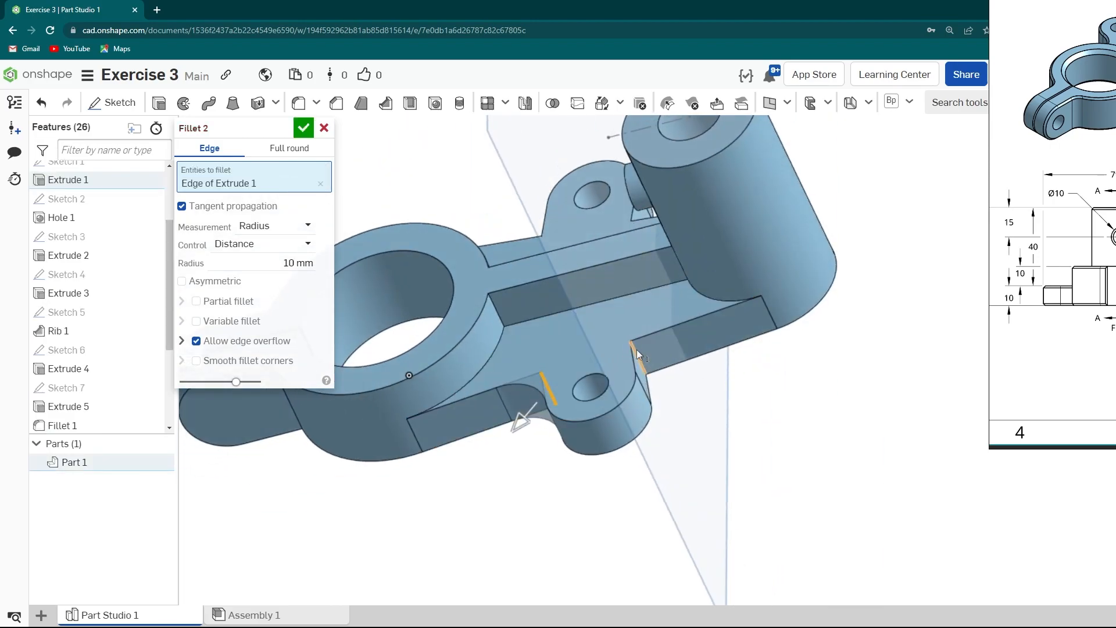
left_click(637, 350)
right_click_drag(563, 289, 570, 340)
left_click(512, 173)
right_click_drag(614, 186, 562, 178)
left_click(623, 153)
middle_click_drag(571, 256, 566, 379)
right_click_drag(566, 379, 579, 284)
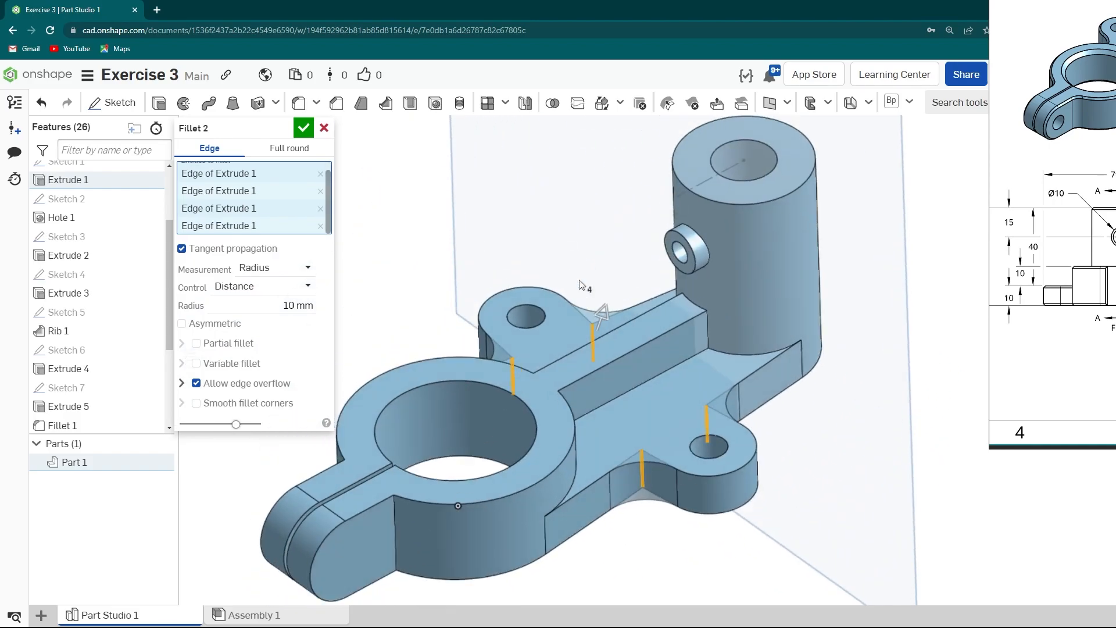
left_click(305, 130)
scroll(651, 294, "down", 5)
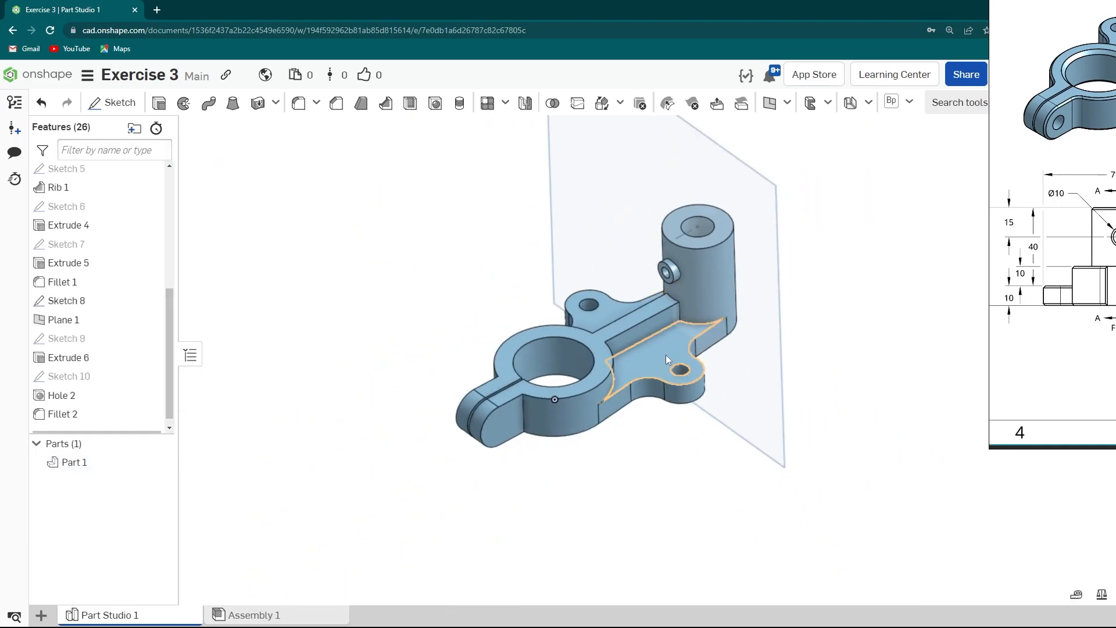
- Fillet the edges where the rib meets the base and arms with a 5 mm radius
middle_click_drag(671, 360, 583, 318)
mouse_move(1041, 359)
left_mouse_down()
mouse_move(647, 316)
mouse_move(417, 436)
left_mouse_up()
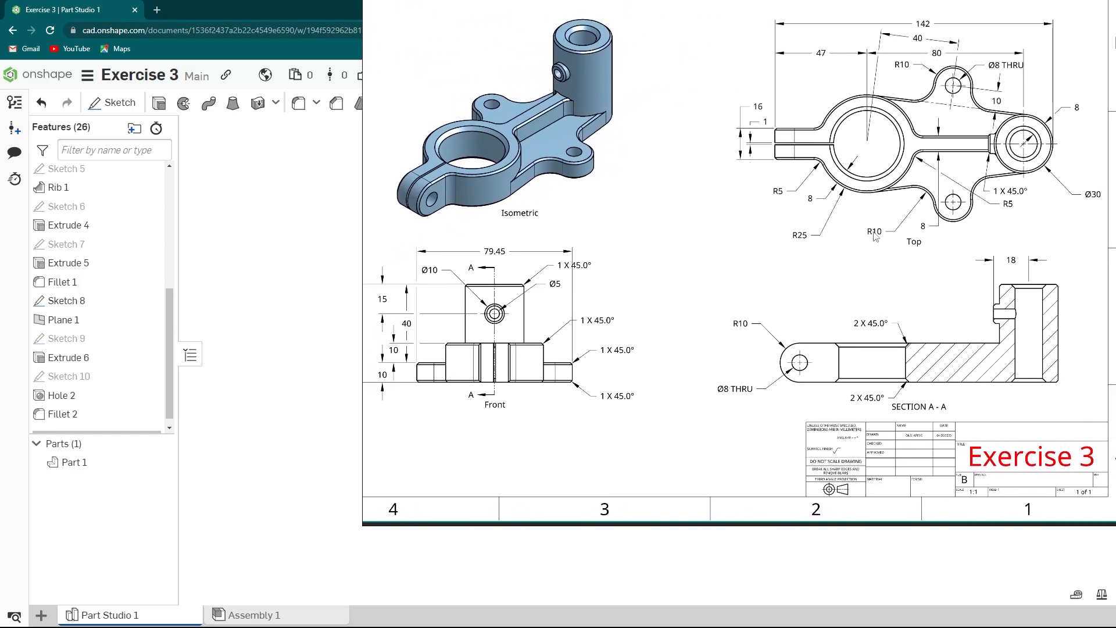
left_click_drag(554, 335, 1080, 300)
scroll(623, 338, "up", 3)
middle_click_drag(603, 336, 722, 336)
left_click(298, 105)
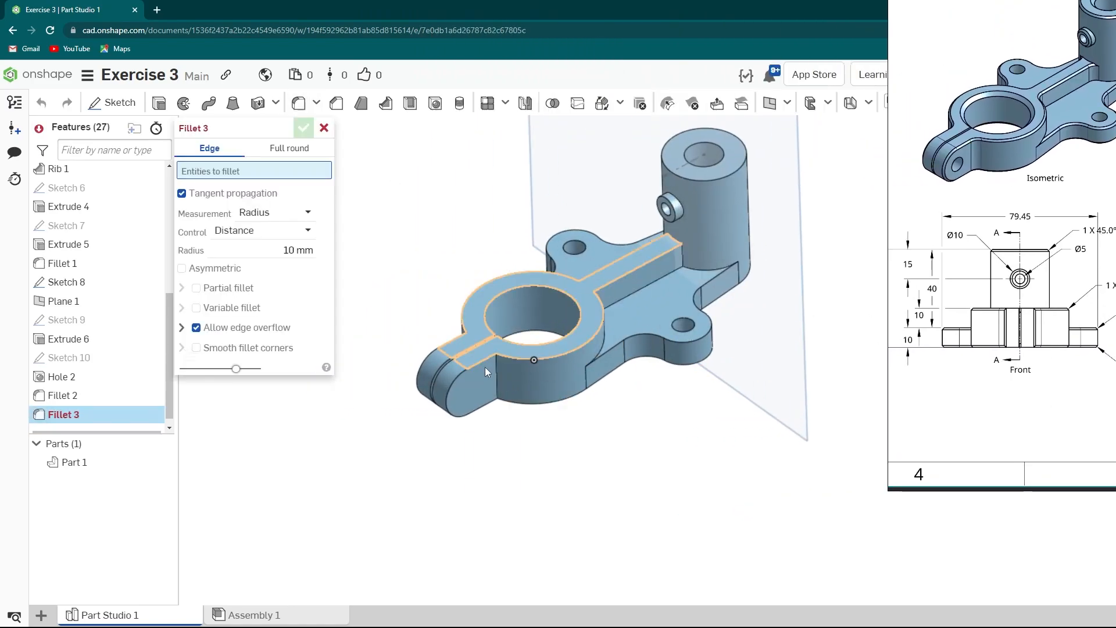
left_click(498, 377)
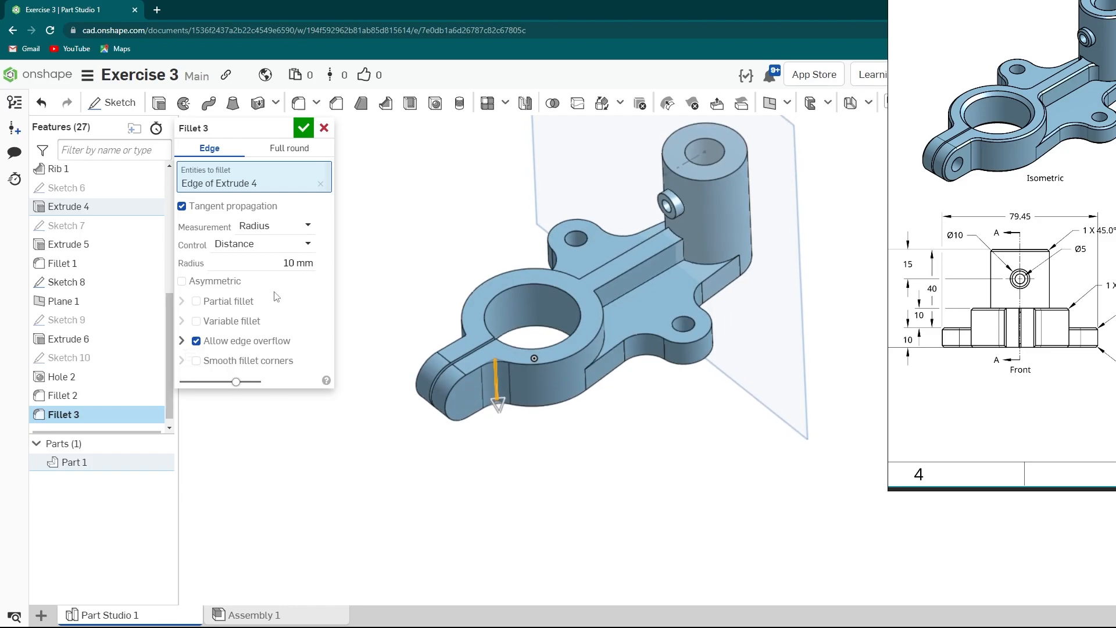
right_click_drag(599, 327, 517, 329)
scroll(644, 341, "up", 3)
left_click(645, 341)
scroll(657, 401, "down", 1)
right_click_drag(667, 420, 640, 343)
scroll(721, 368, "up", 2)
left_click(719, 368)
scroll(702, 381, "down", 3)
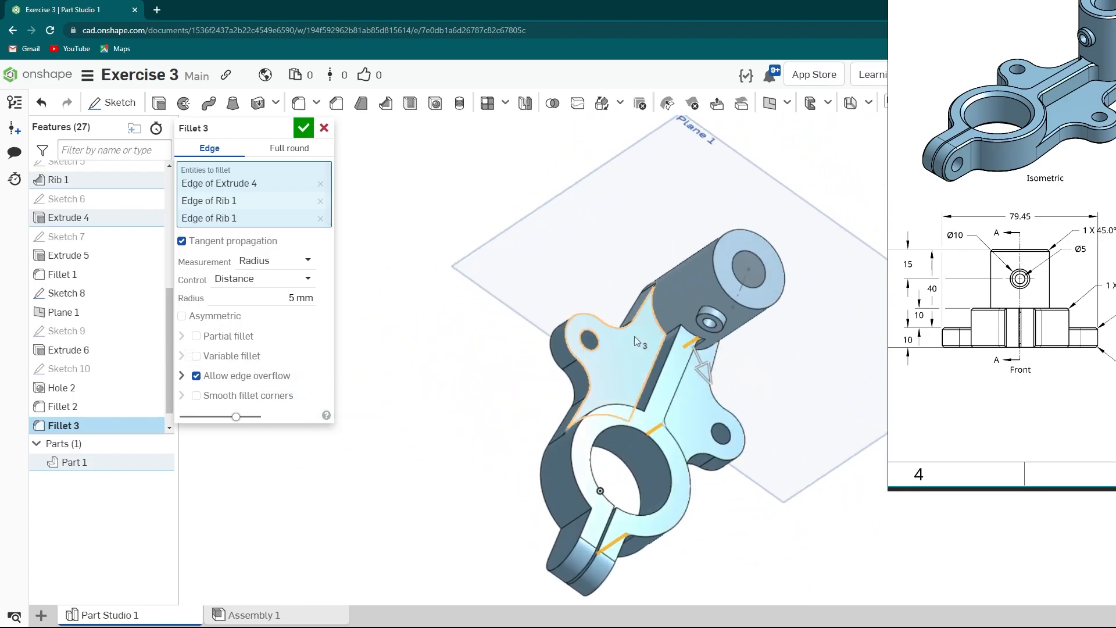
scroll(651, 341, "up", 3)
left_click(706, 326)
scroll(620, 434, "down", 2)
right_click_drag(619, 434, 533, 436)
left_click(630, 487)
scroll(550, 512, "down", 2)
left_click(539, 535)
scroll(589, 517, "down", 3)
scroll(564, 511, "up", 2)
left_click(301, 128)
- Chamfer the rib's top edges, the peg hole edge and the base arm edges by 1 mm
right_click_drag(526, 384, 574, 406)
mouse_move(934, 336)
right_mouse_down()
mouse_move(586, 367)
mouse_move(492, 394)
mouse_move(351, 401)
right_mouse_up()
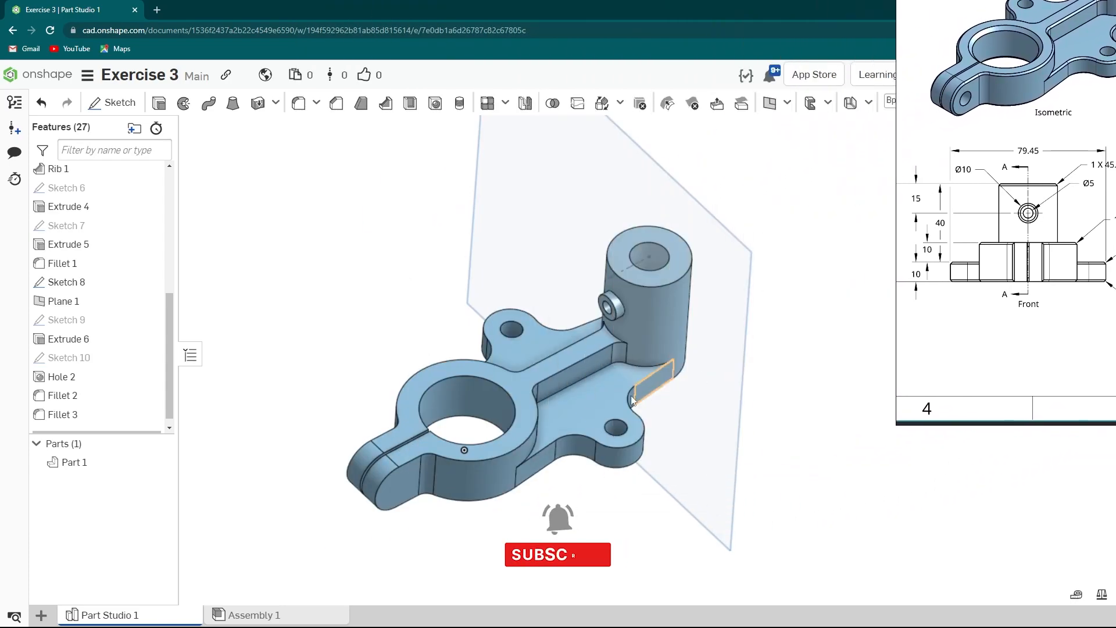
left_click(336, 103)
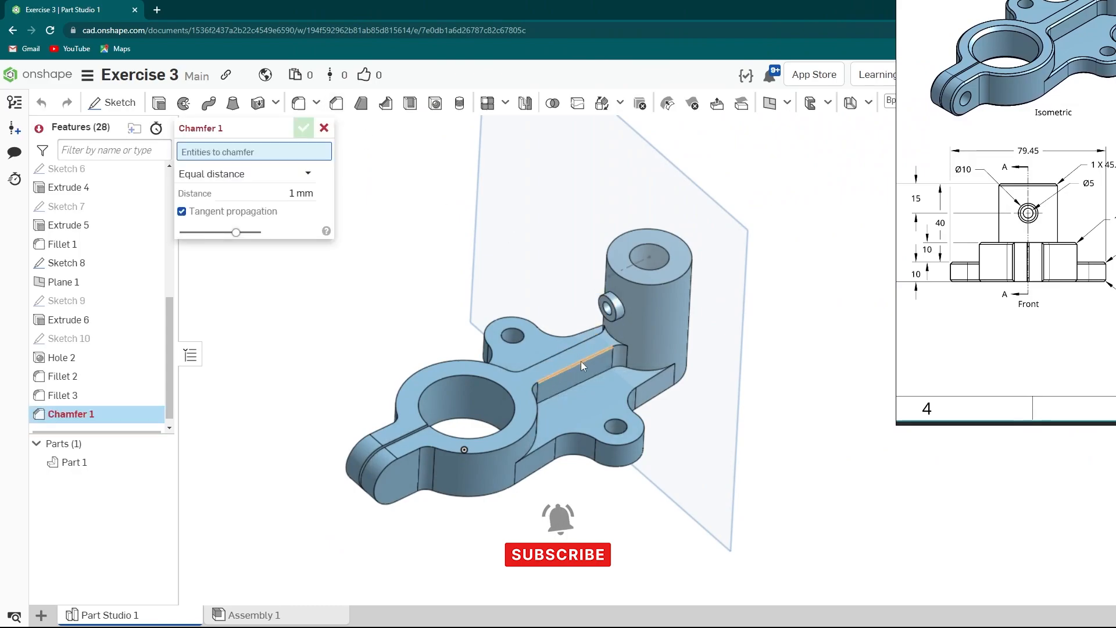
left_click(578, 362)
scroll(555, 368, "up", 2)
scroll(555, 369, "down", 2)
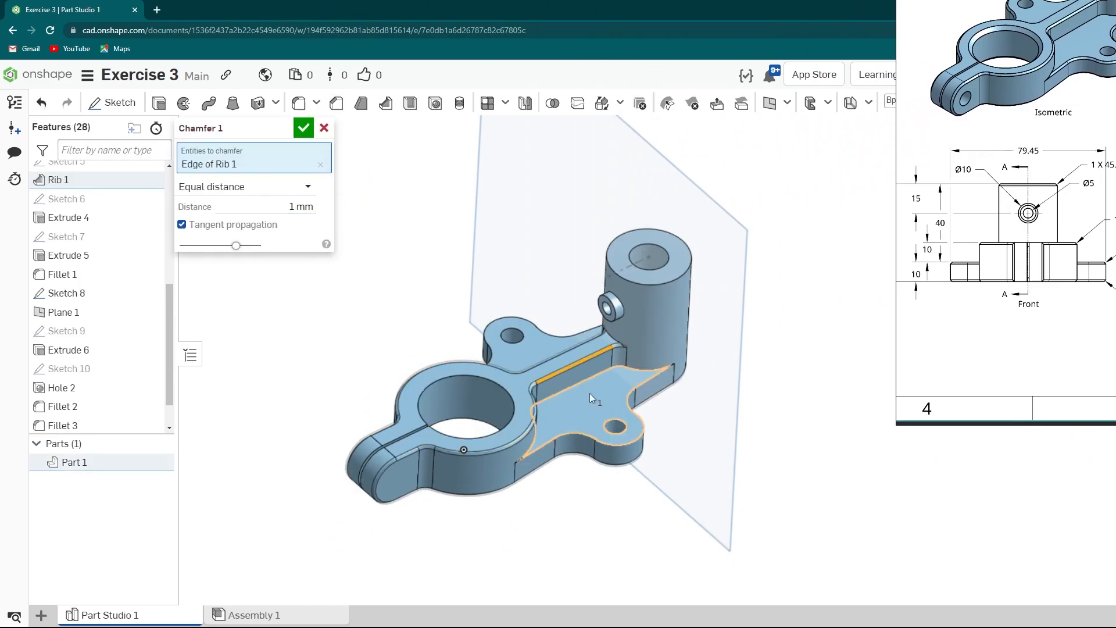
scroll(608, 305, "up", 5)
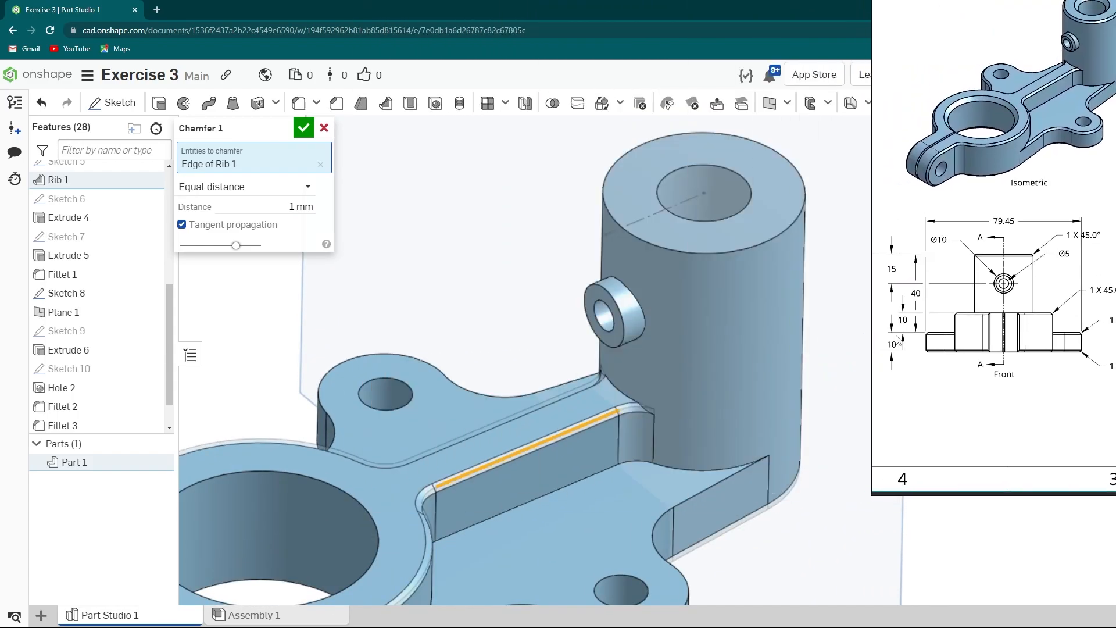
left_click(622, 318)
scroll(640, 346, "down", 5)
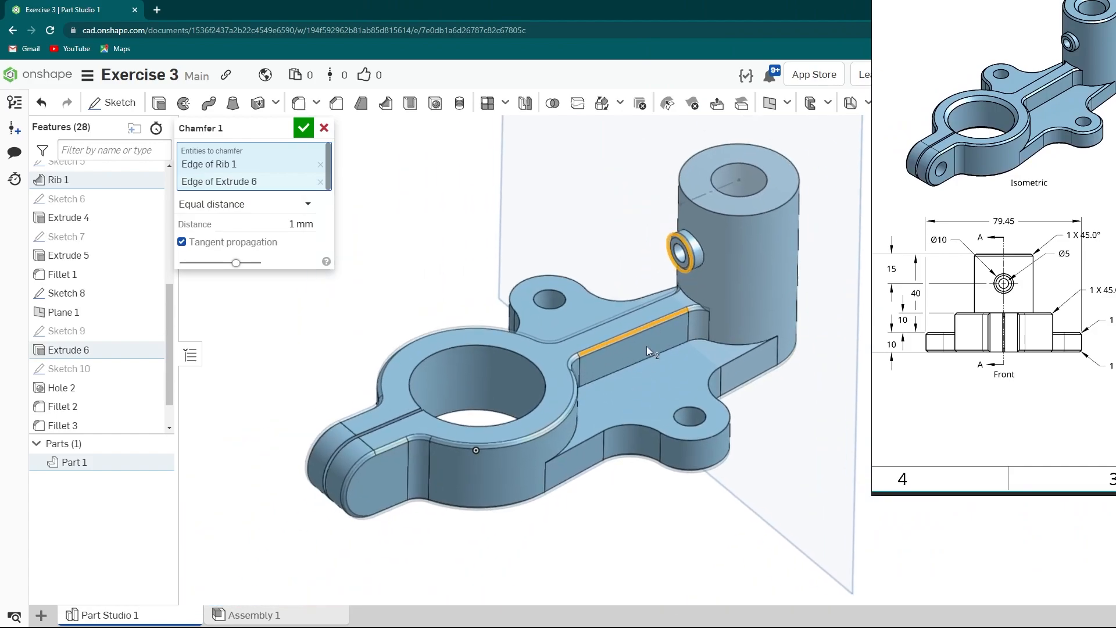
right_click_drag(540, 411, 511, 400)
left_click(502, 404)
scroll(525, 343, "up", 3)
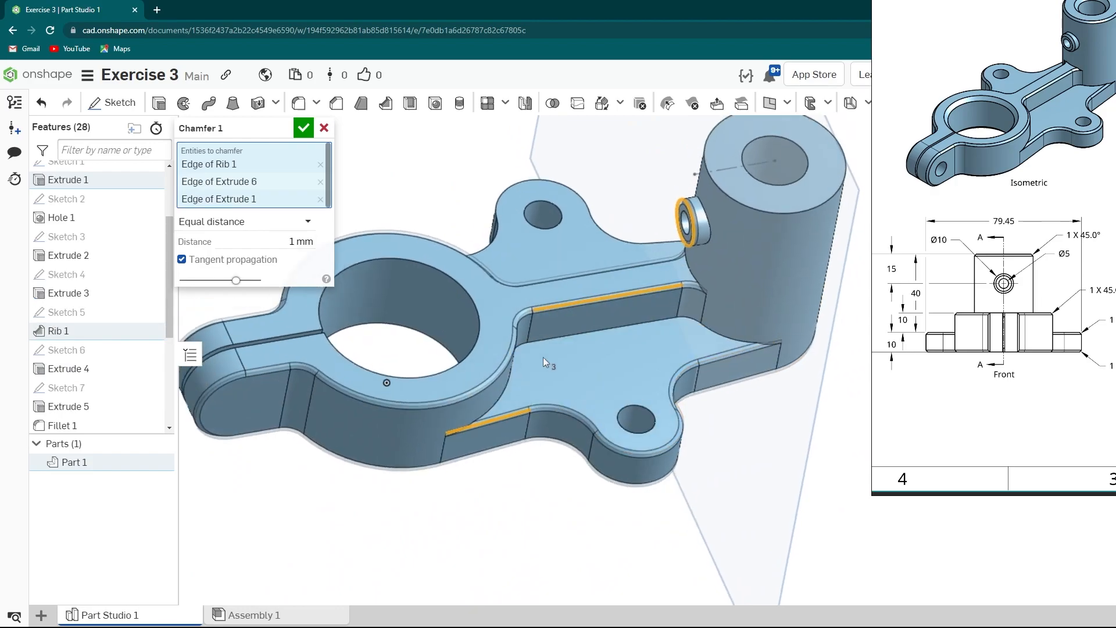
left_click(587, 344)
right_click_drag(587, 345, 521, 328)
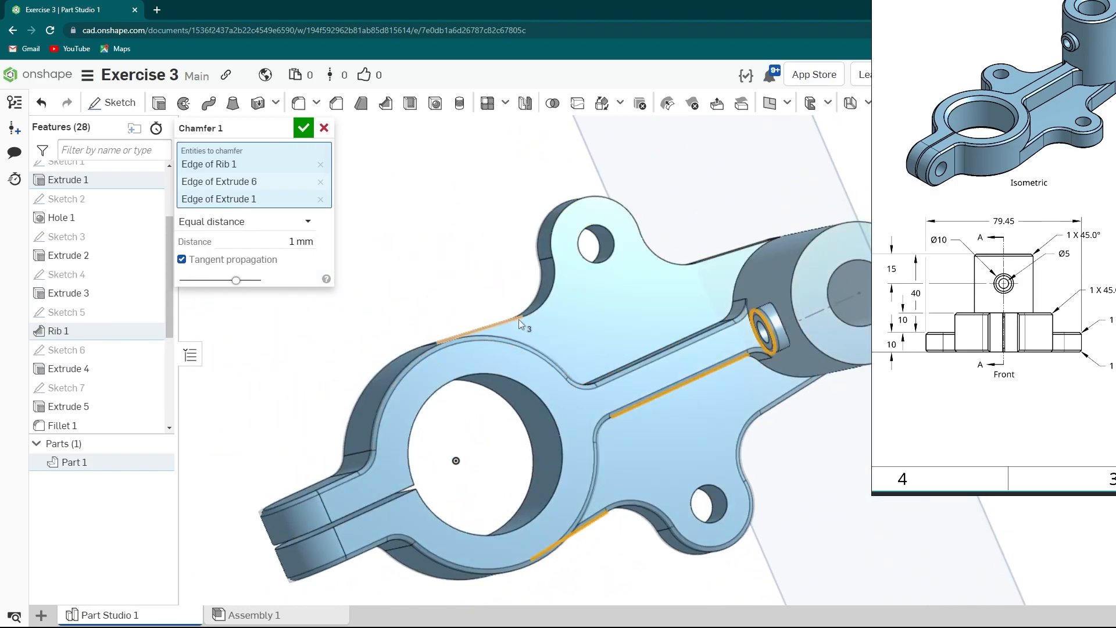
right_click_drag(589, 375, 579, 334)
scroll(584, 343, "down", 3)
right_click_drag(661, 425, 682, 459)
left_click(303, 128)
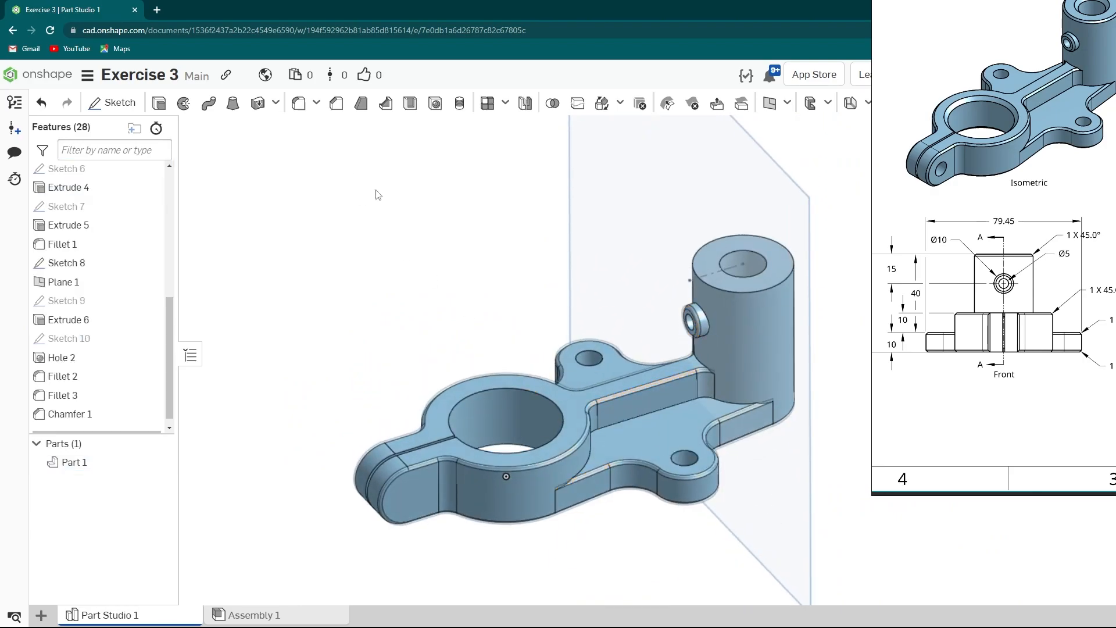
- Chamfer the edges of the large bore and the boss bore by 2 mm
scroll(581, 347, "down", 3)
right_click_drag(582, 348, 590, 375)
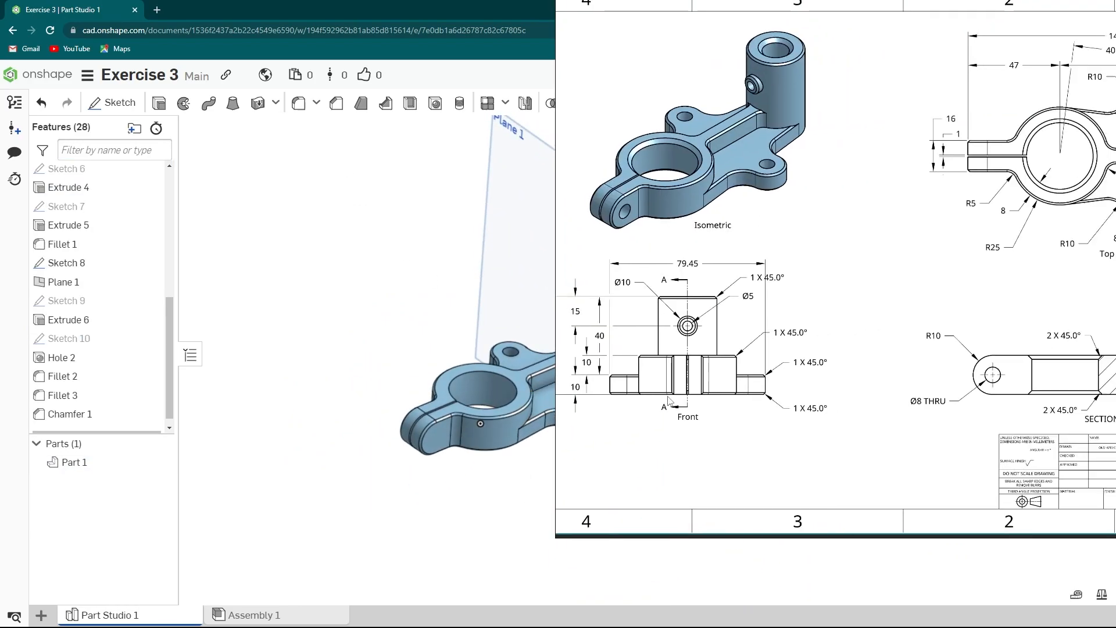
left_click(335, 103)
scroll(512, 375, "up", 5)
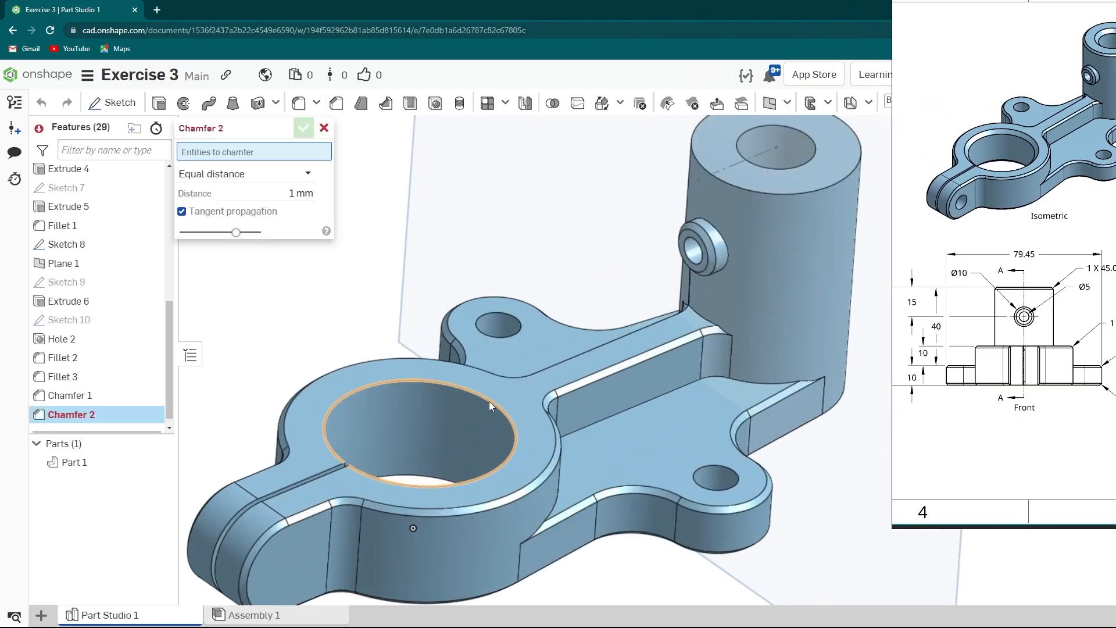
left_click(490, 401)
scroll(492, 411, "down", 2)
scroll(677, 221, "up", 2)
left_click(690, 200)
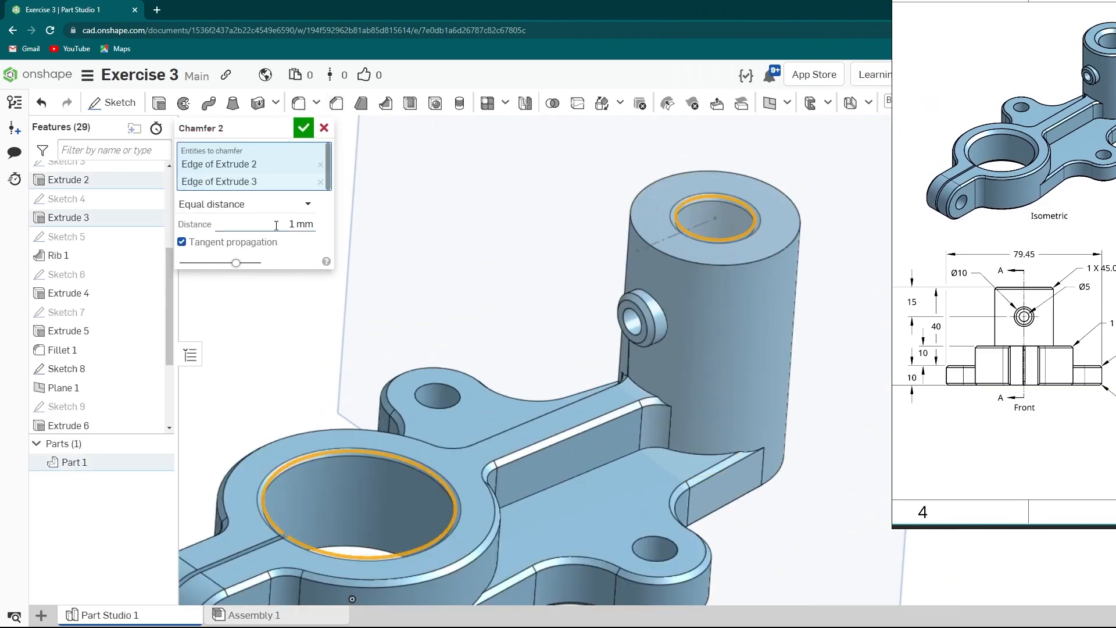
key("Return")
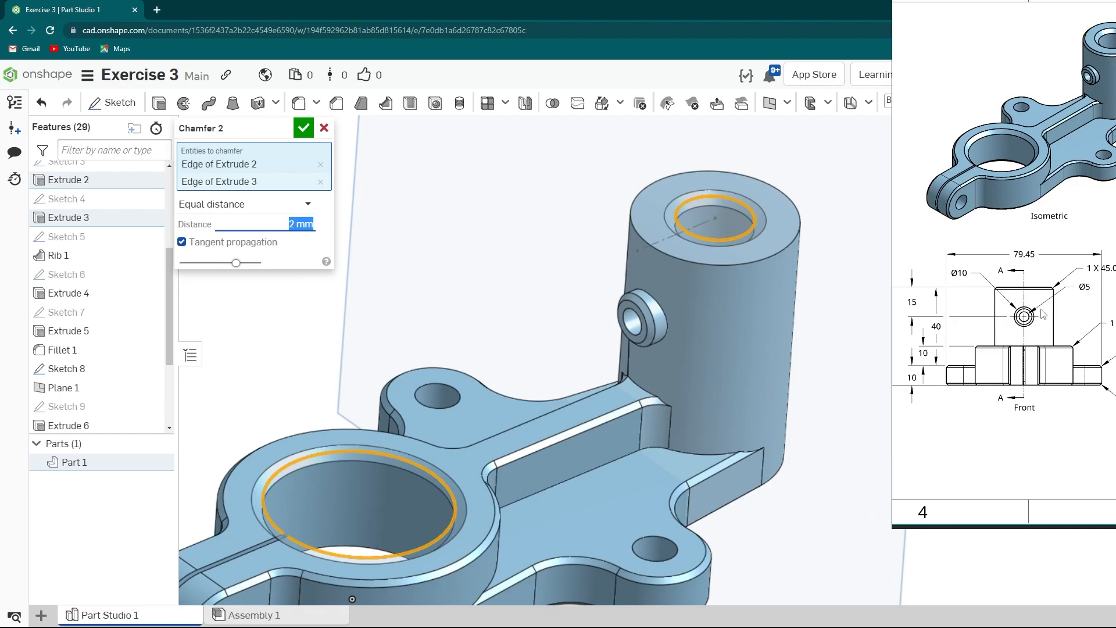
left_click(304, 129)
- Create a sketch on the clamp tab's outer end face and place a point near its rounded end
scroll(608, 277, "down", 3)
left_click_drag(848, 360, 882, 369)
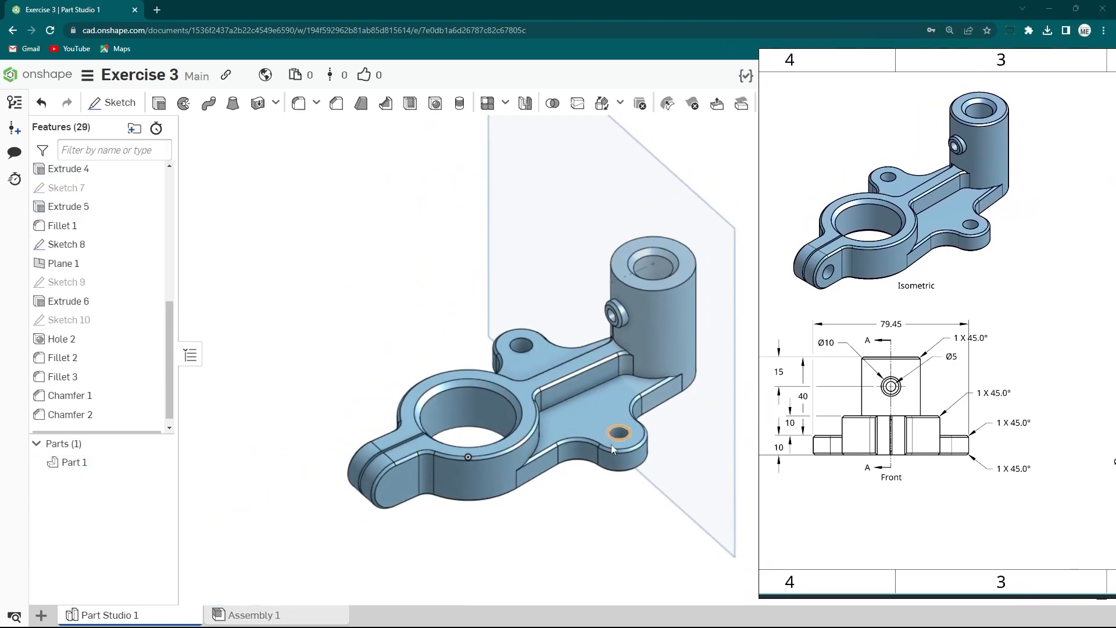
middle_click_drag(618, 433, 531, 413)
right_click_drag(531, 413, 620, 400)
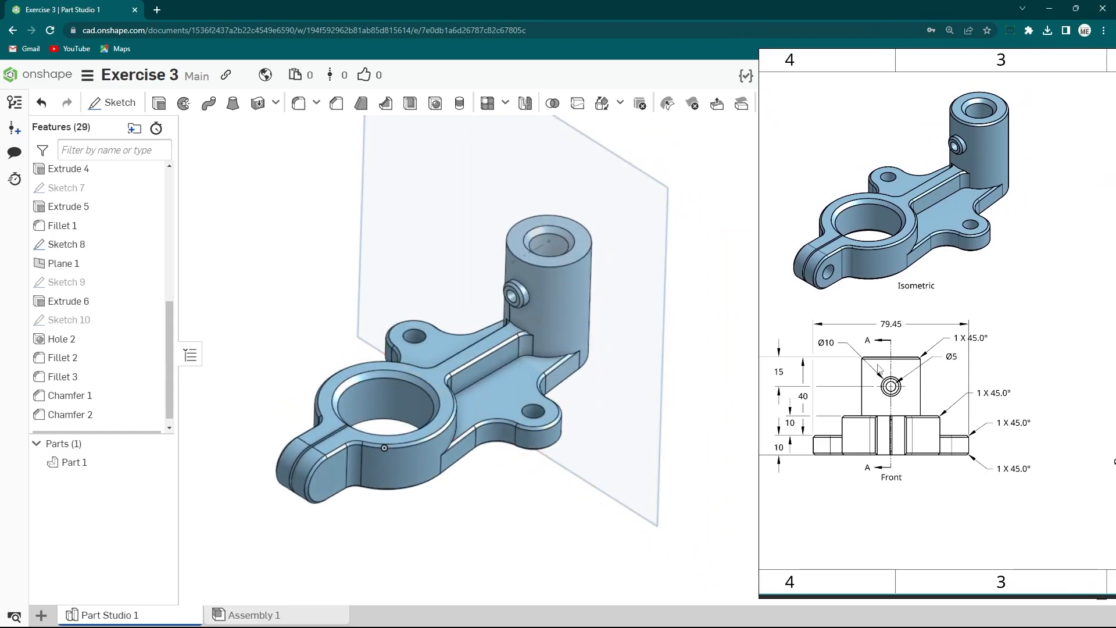
right_click_drag(599, 465, 402, 410)
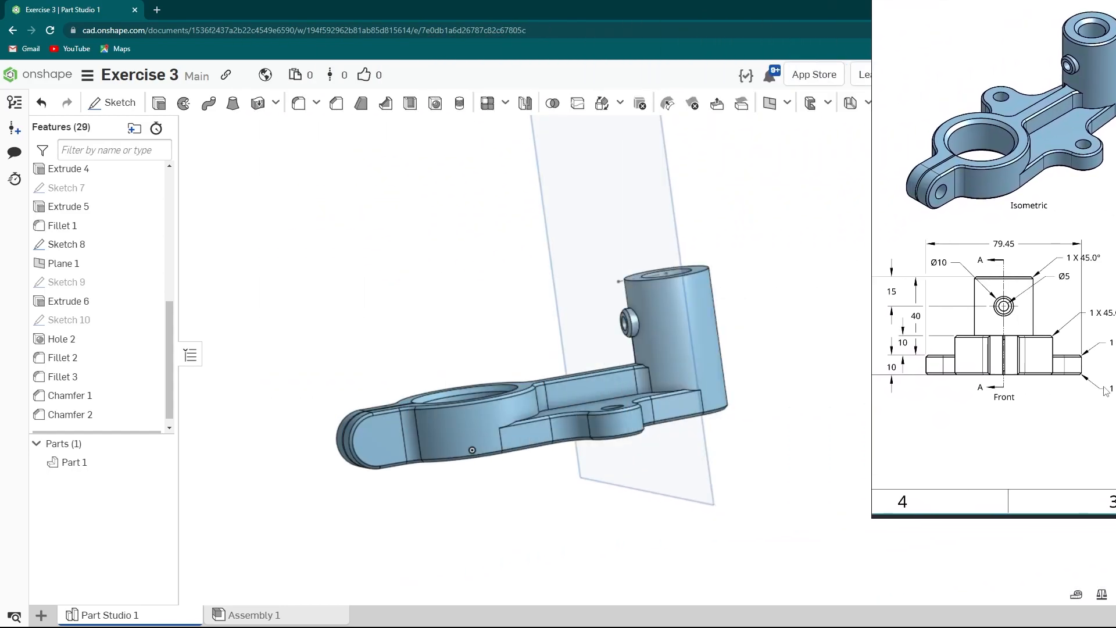
middle_click_drag(331, 426, 523, 354)
right_click(521, 355)
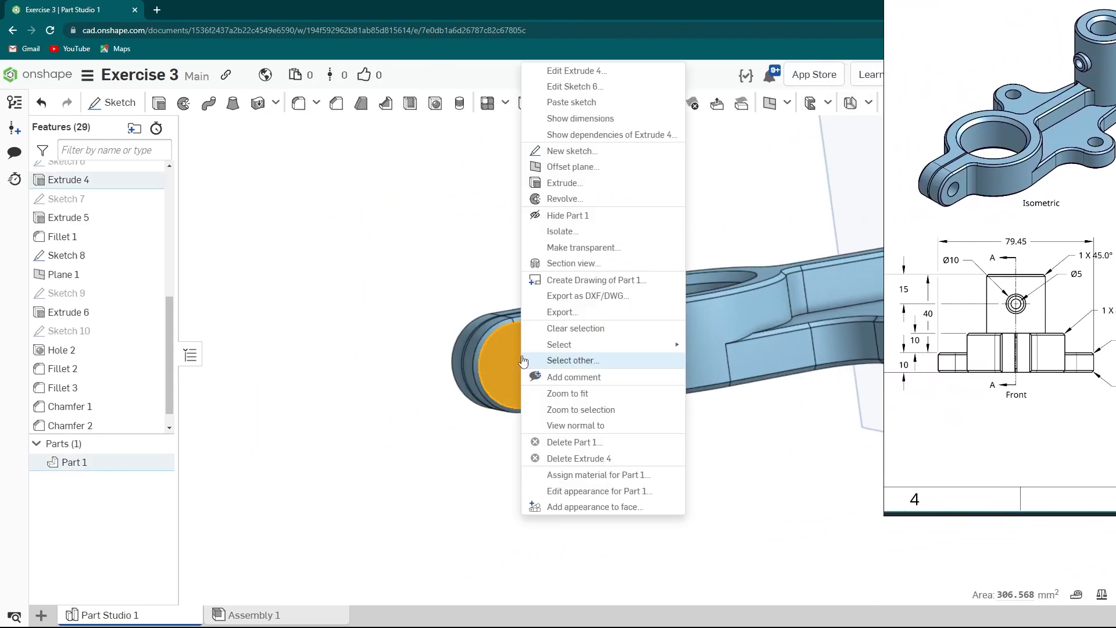
left_click(572, 151)
key("n")
key("s")
left_click(466, 310)
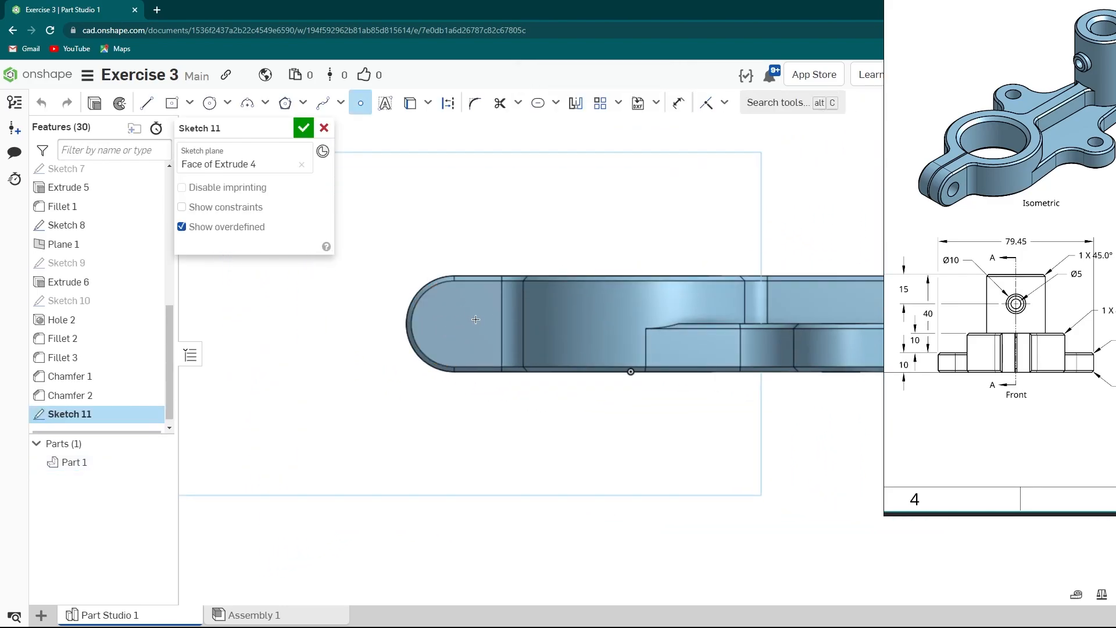
left_click(303, 128)
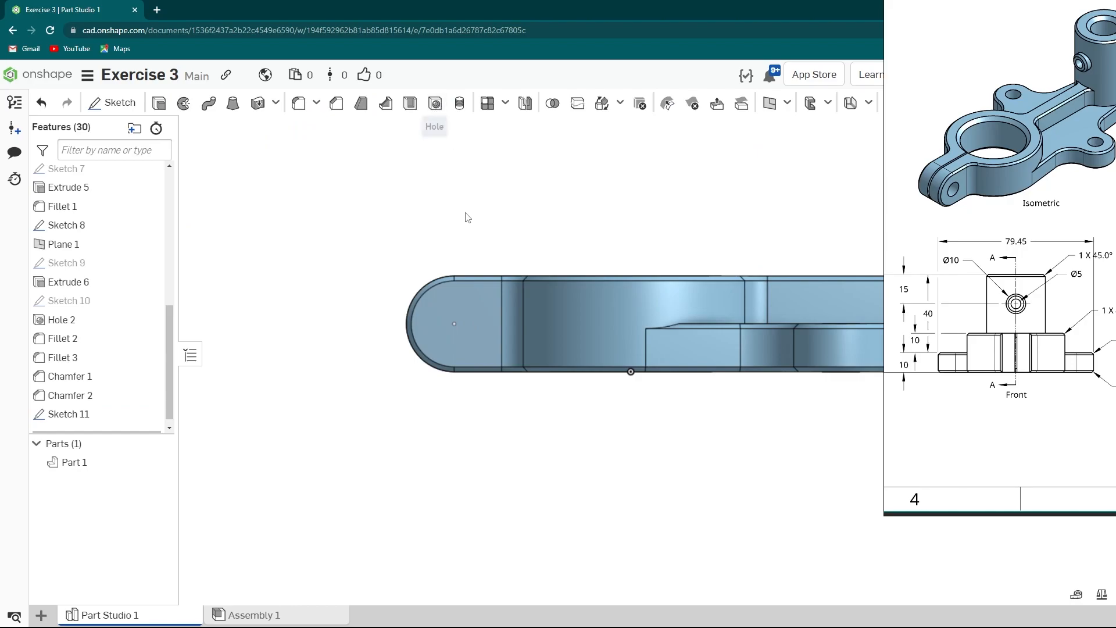
- Add an 8 mm through hole at the sketched point on the clamp tab
left_click(454, 323)
left_click(233, 168)
left_click(249, 189)
type("8")
key("Return")
left_click(303, 129)
- Hide Plane 1 in the isometric view
key("shift+7")
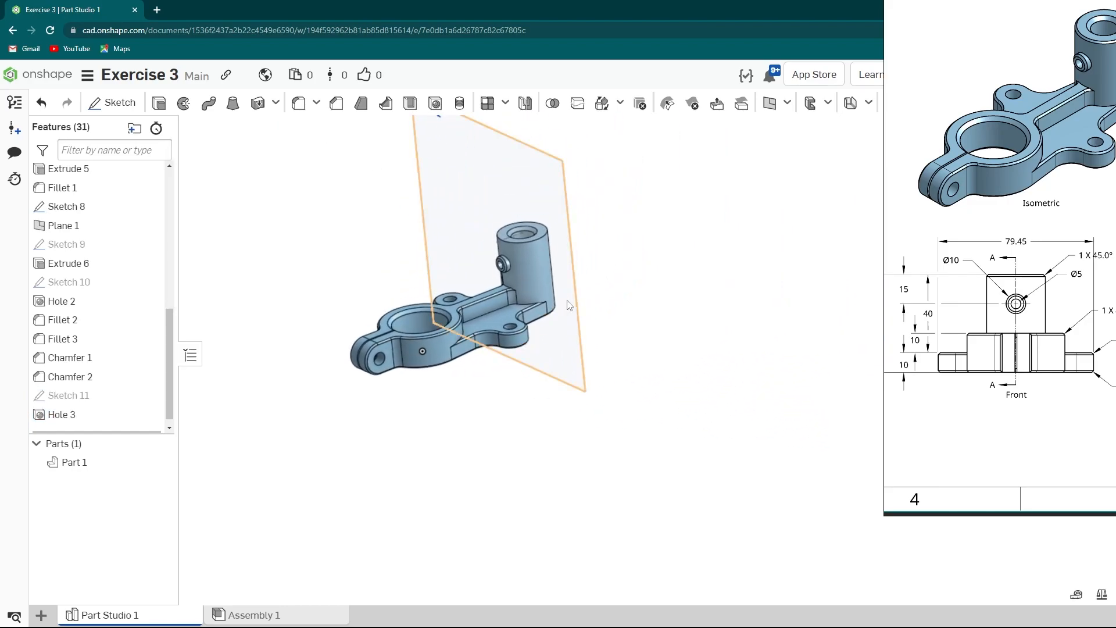
right_click(572, 335)
left_click(611, 457)
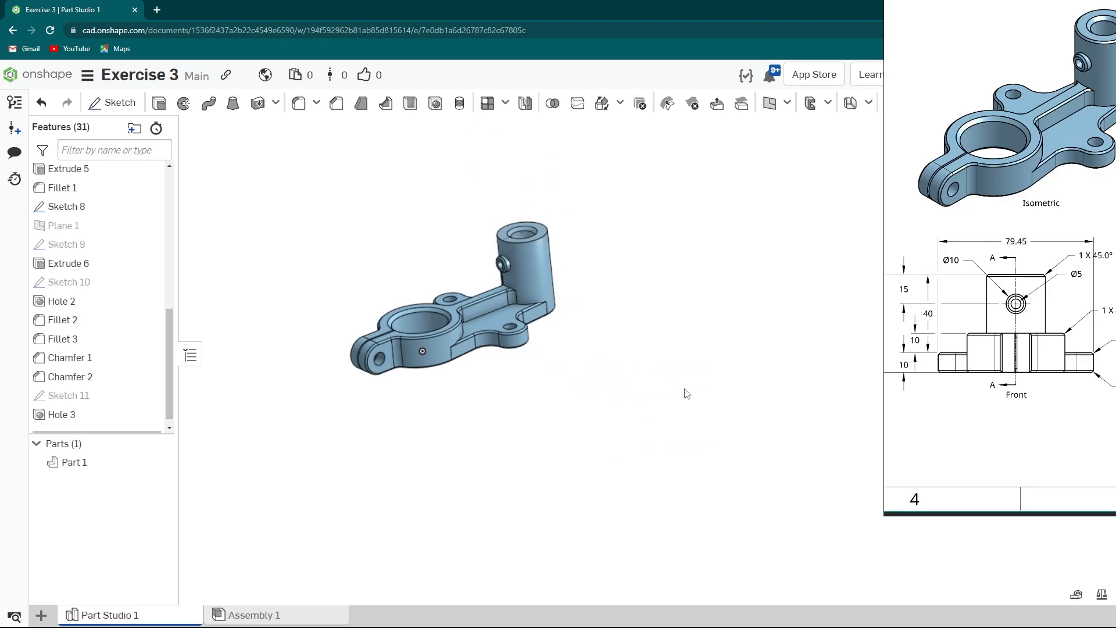
- Hide Sketch 8 shown at the boss top
middle_click_drag(587, 373, 507, 422)
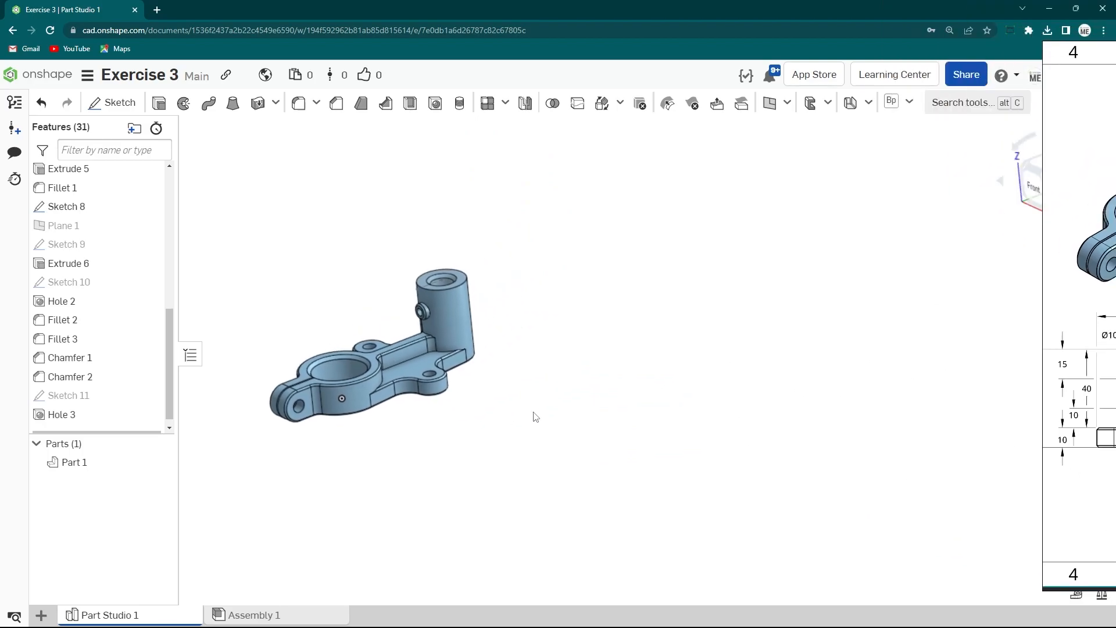
left_click(1098, 229)
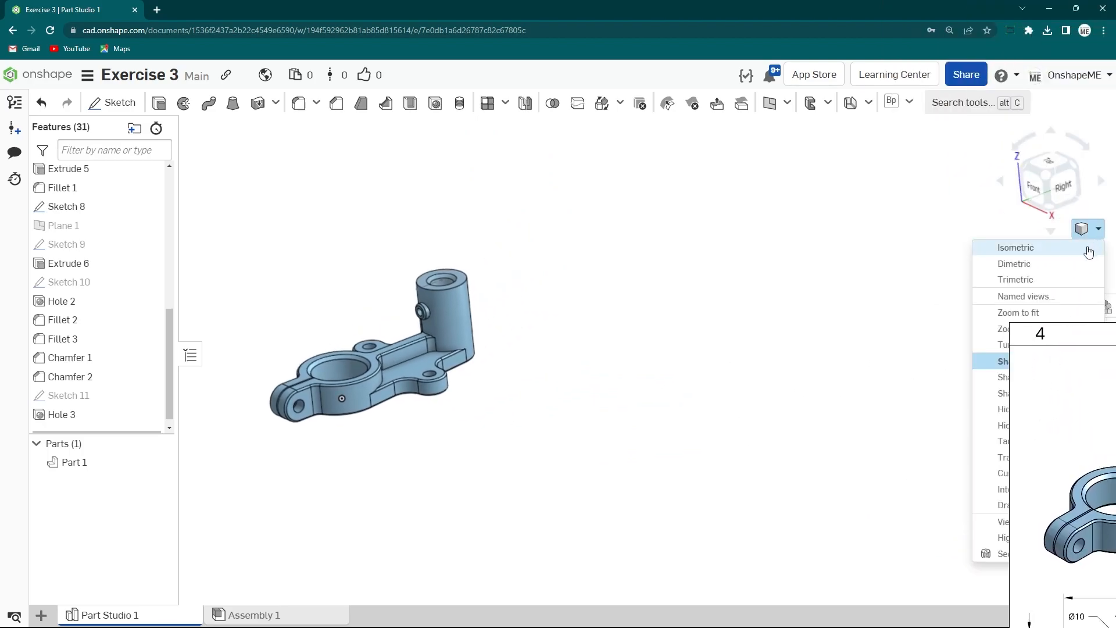
left_click(1016, 248)
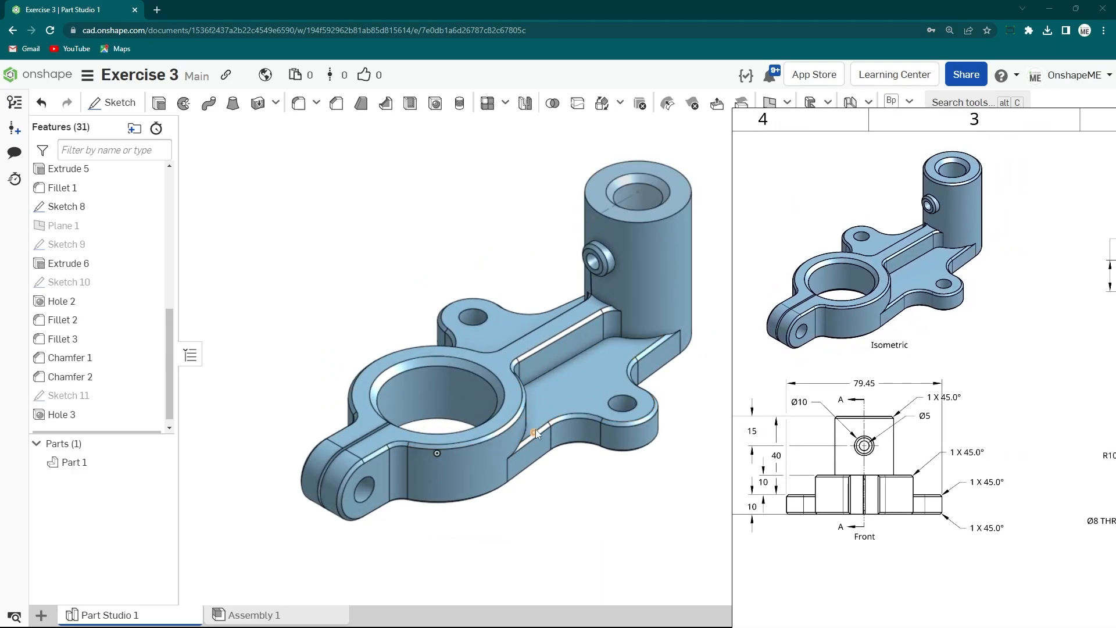
mouse_move(582, 517)
right_mouse_down()
mouse_move(581, 498)
mouse_move(583, 525)
mouse_move(576, 508)
right_mouse_up()
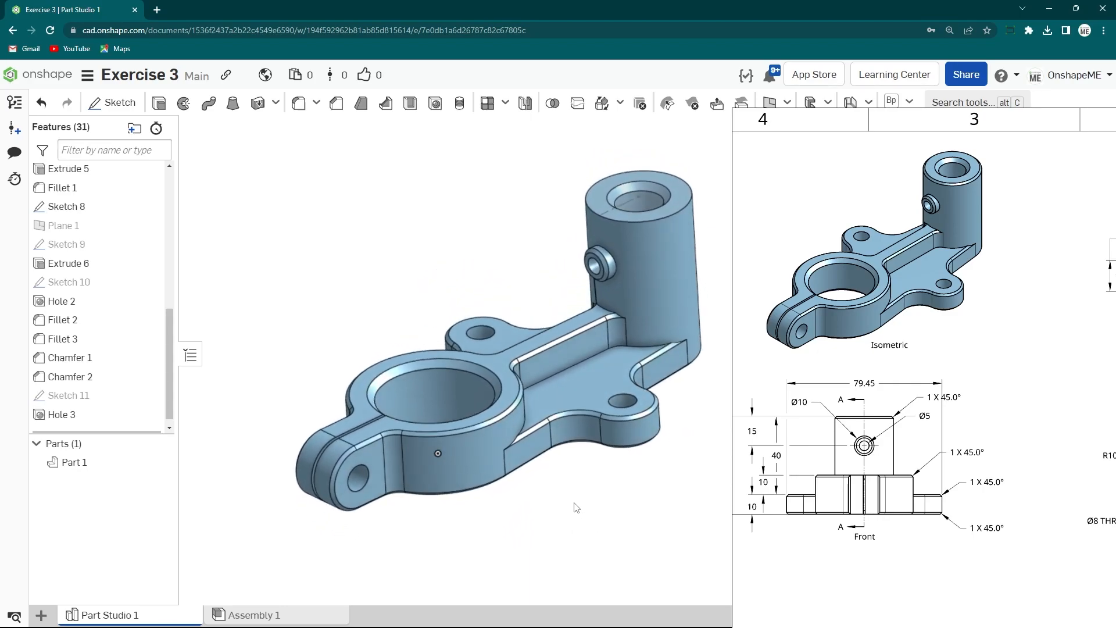
right_click(626, 204)
left_click(666, 311)
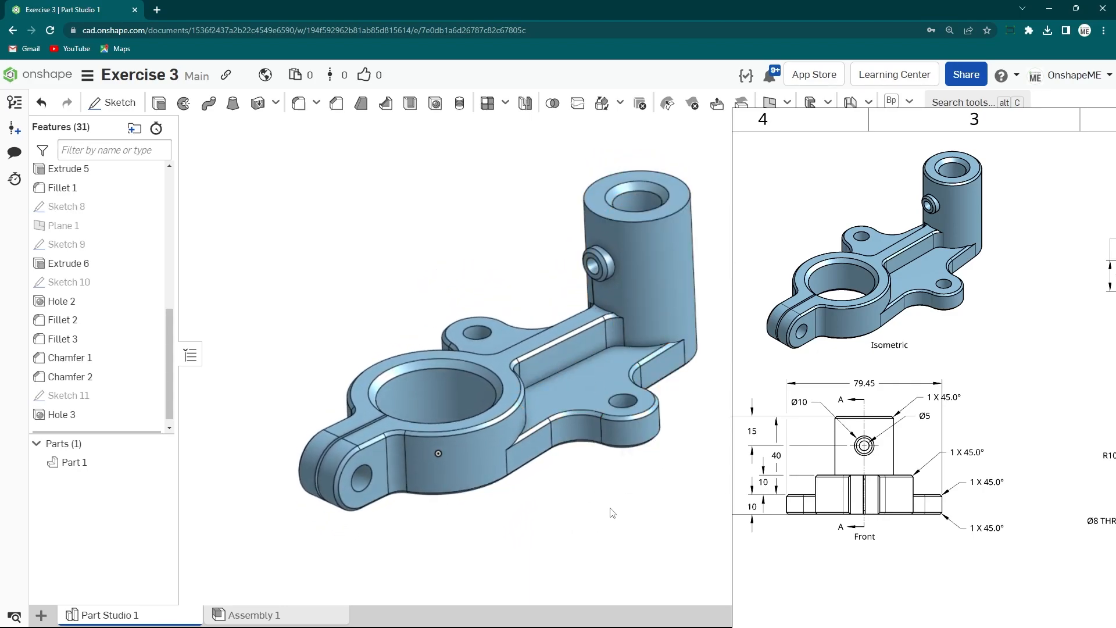
right_click_drag(613, 512, 612, 512)
right_click_drag(498, 460, 545, 482)
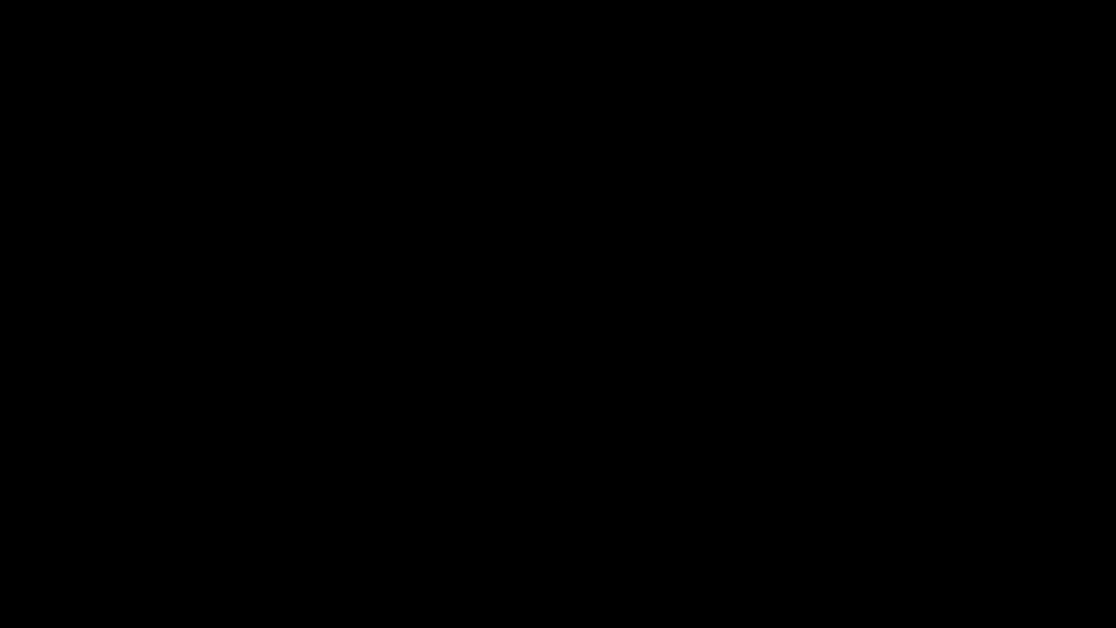